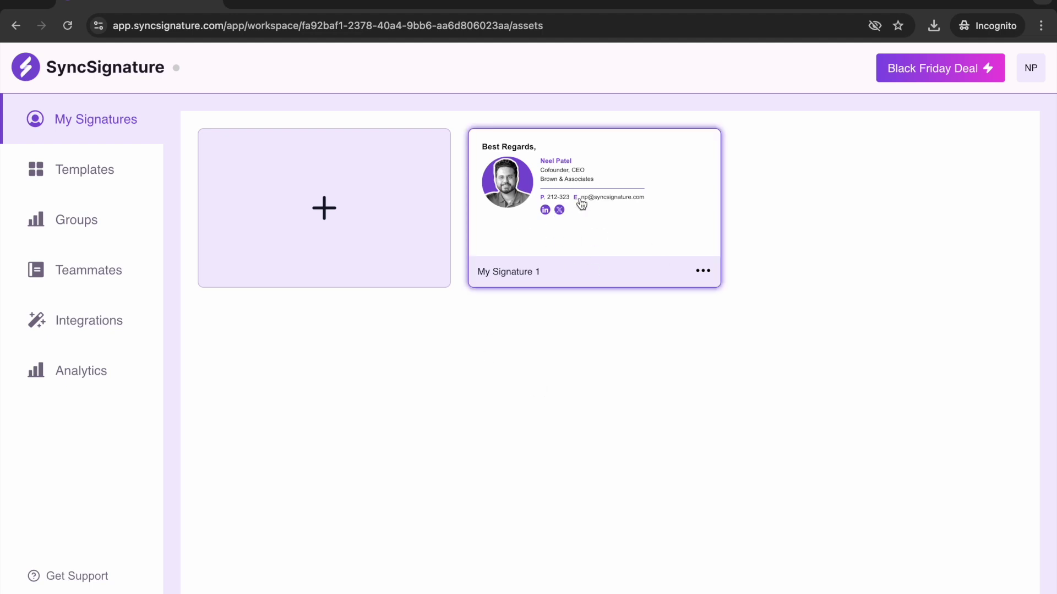
Step: Open the Templates page, which holds only the add-new-template tile
left_click(88, 170)
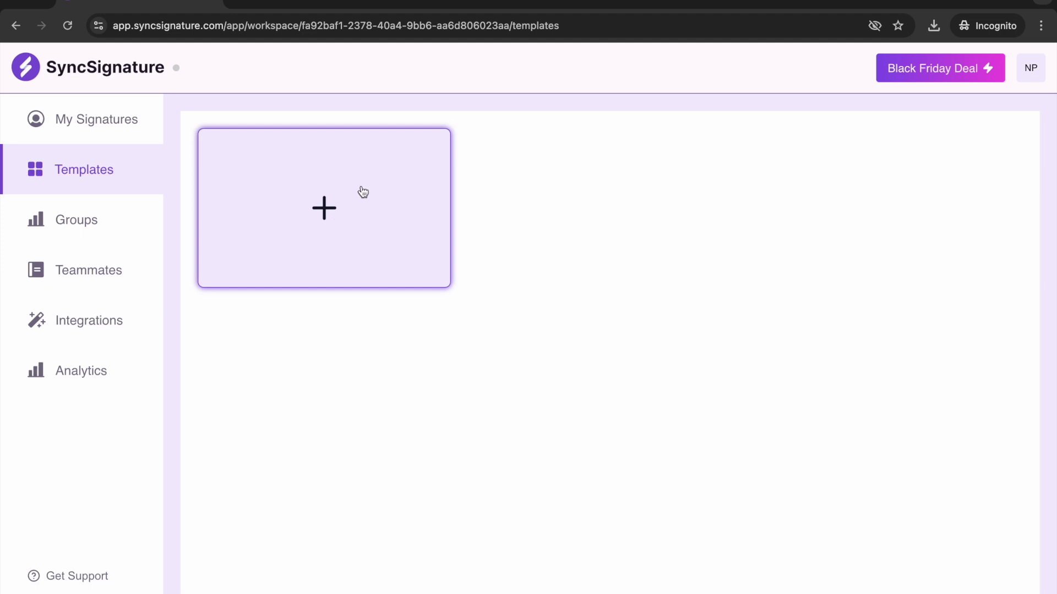
Step: Start a new template from scratch with preset design 2, tentatively named 'Test'
left_click(324, 210)
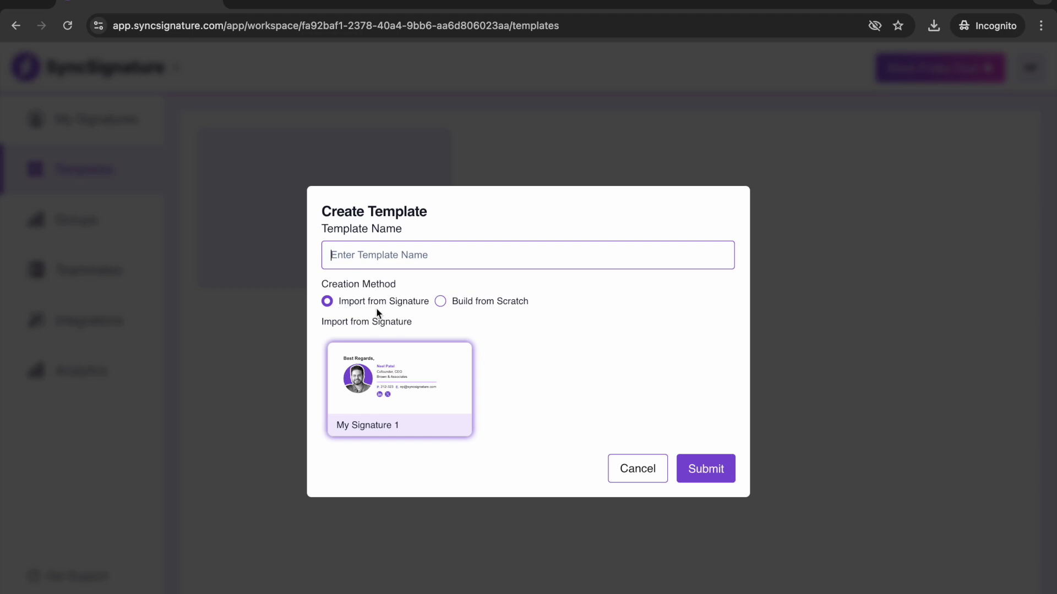
left_click(449, 302)
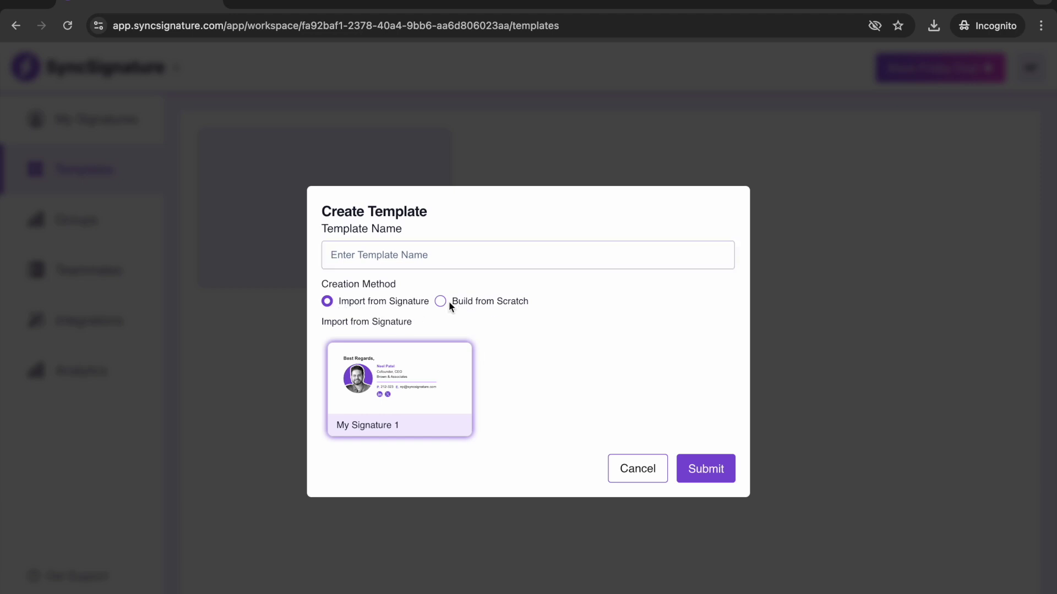
left_click(478, 310)
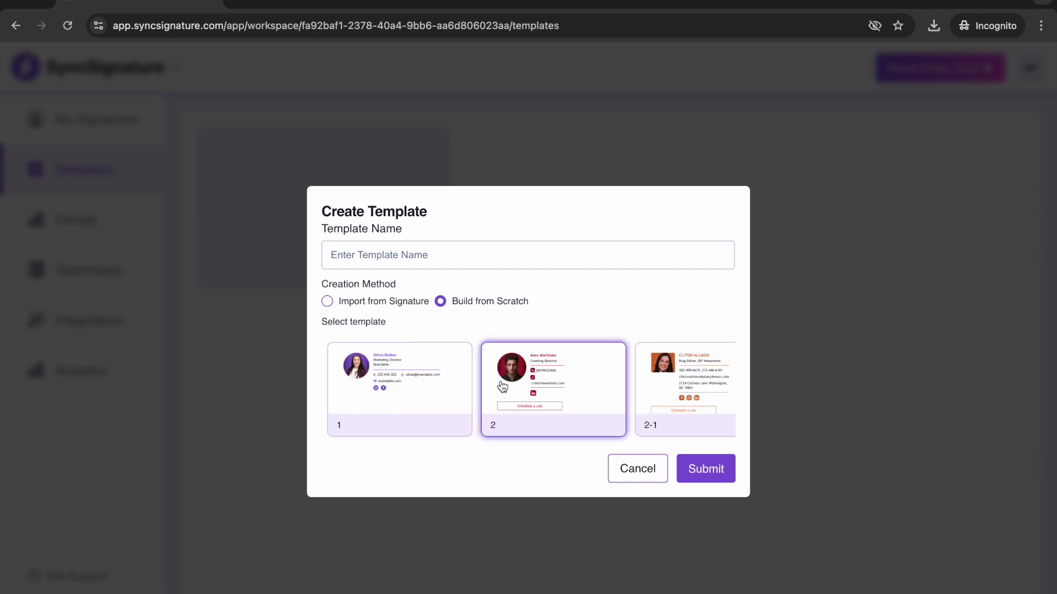
scroll(578, 384, "right", 7)
scroll(579, 383, "right", 10)
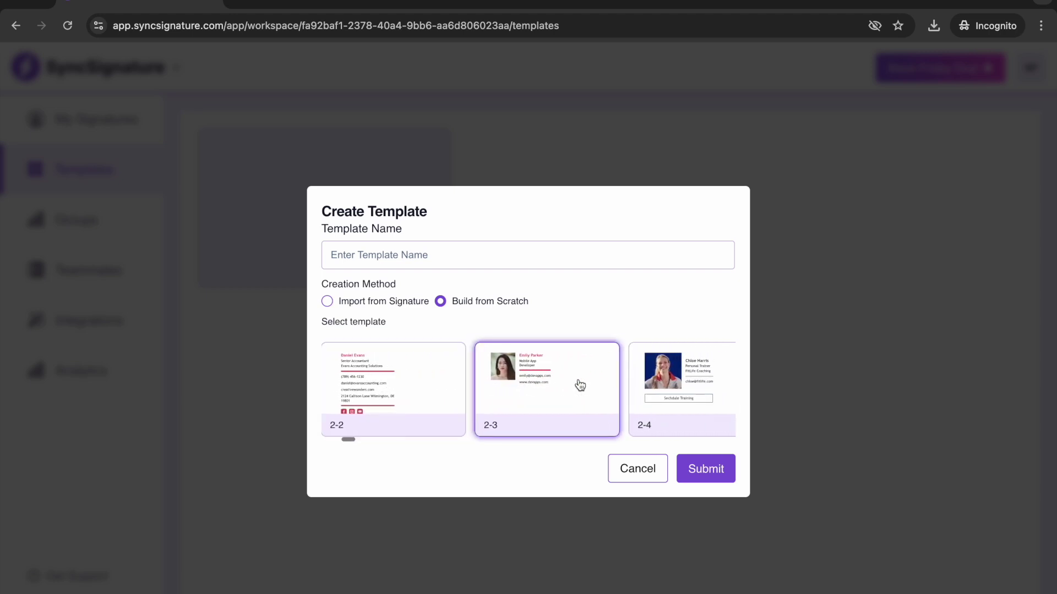
scroll(579, 384, "left", 8)
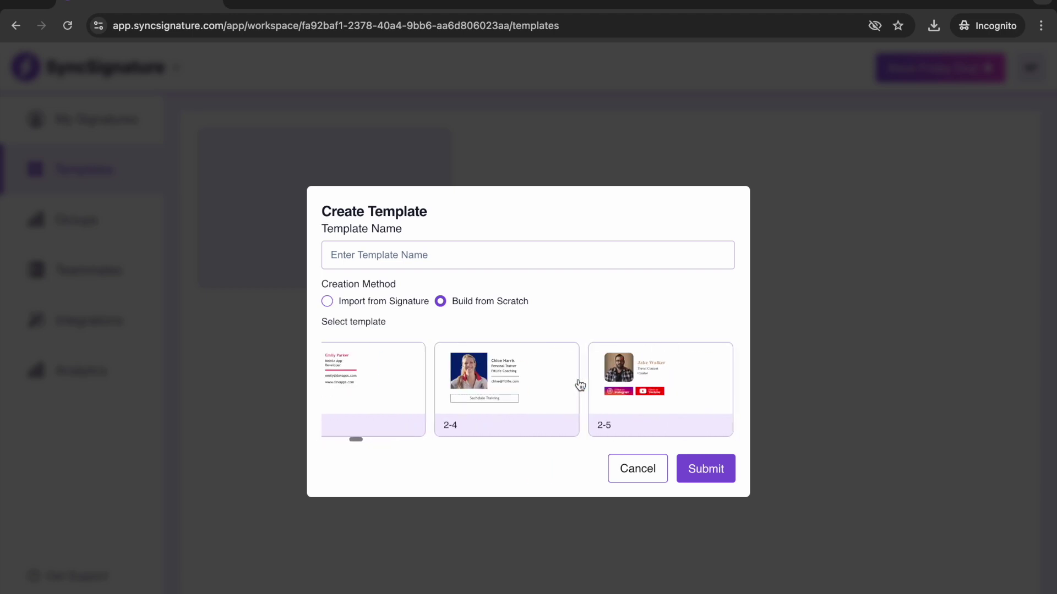
scroll(461, 379, "left", 5)
left_click(523, 386)
left_click(410, 255)
type("a")
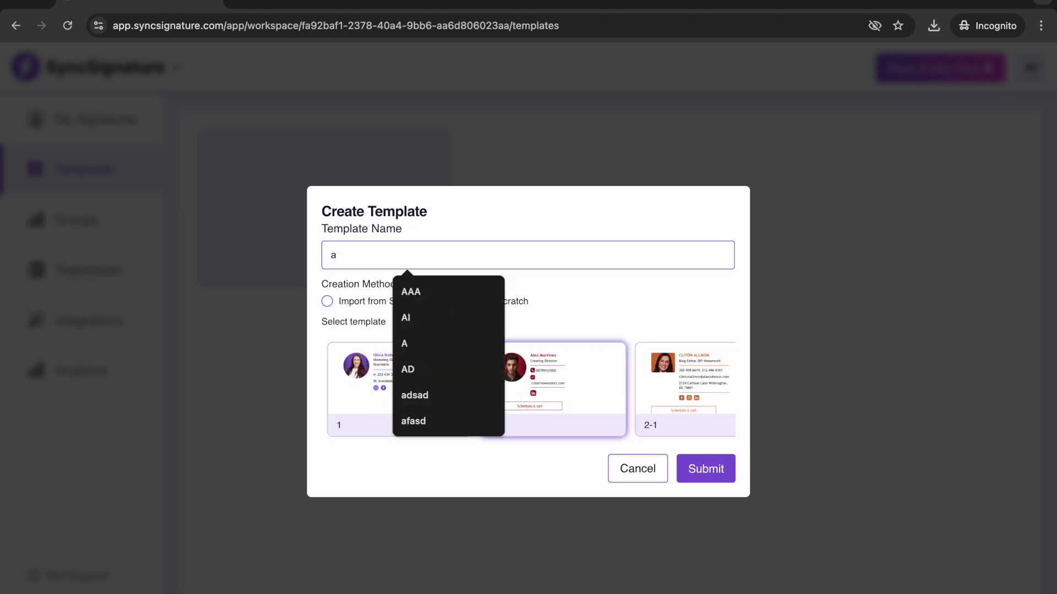
key("BackSpace")
type("Test")
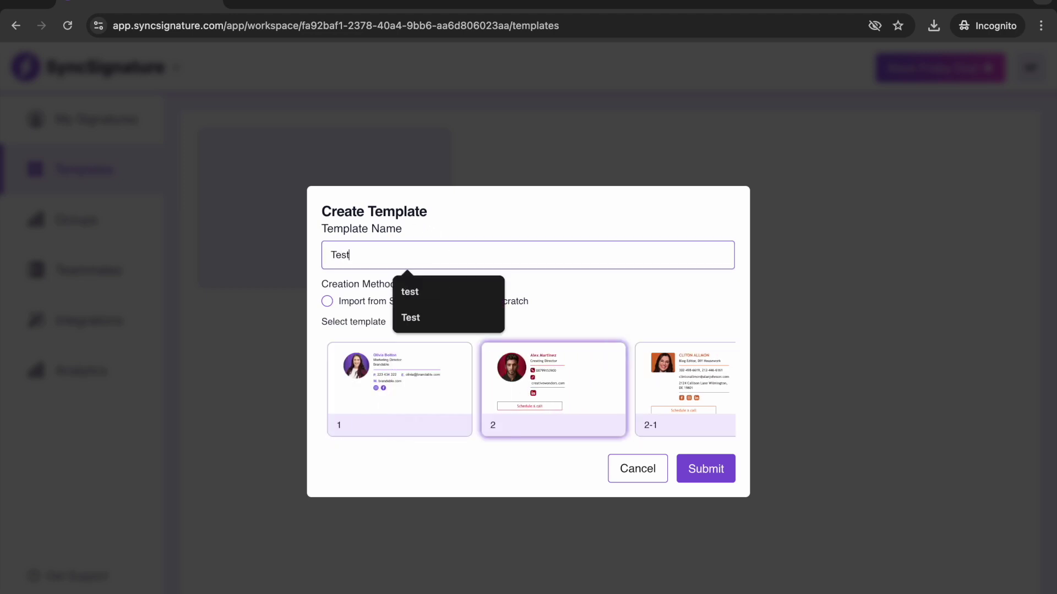
left_click(591, 345)
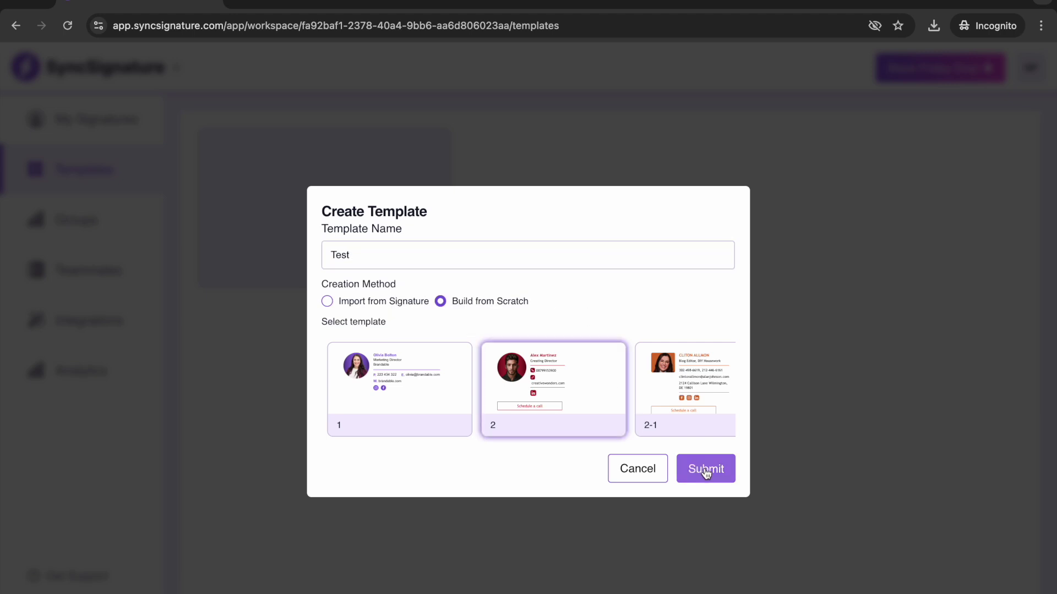
Step: Switch to importing from My Signature 1, rename it 'Template 1', and submit
left_click(420, 301)
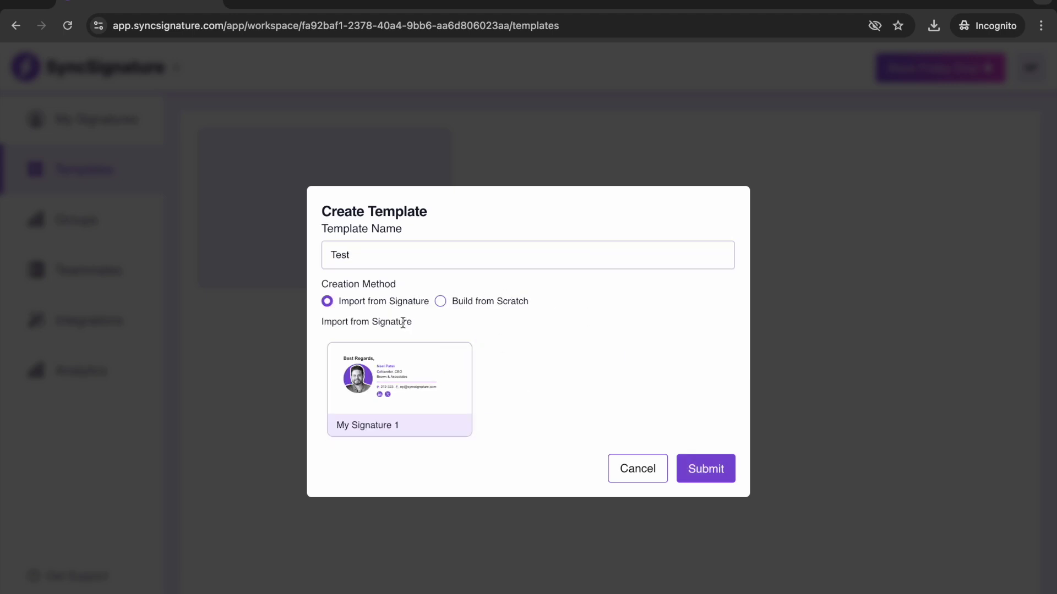
left_click(395, 248)
double_click(395, 248)
type("Te")
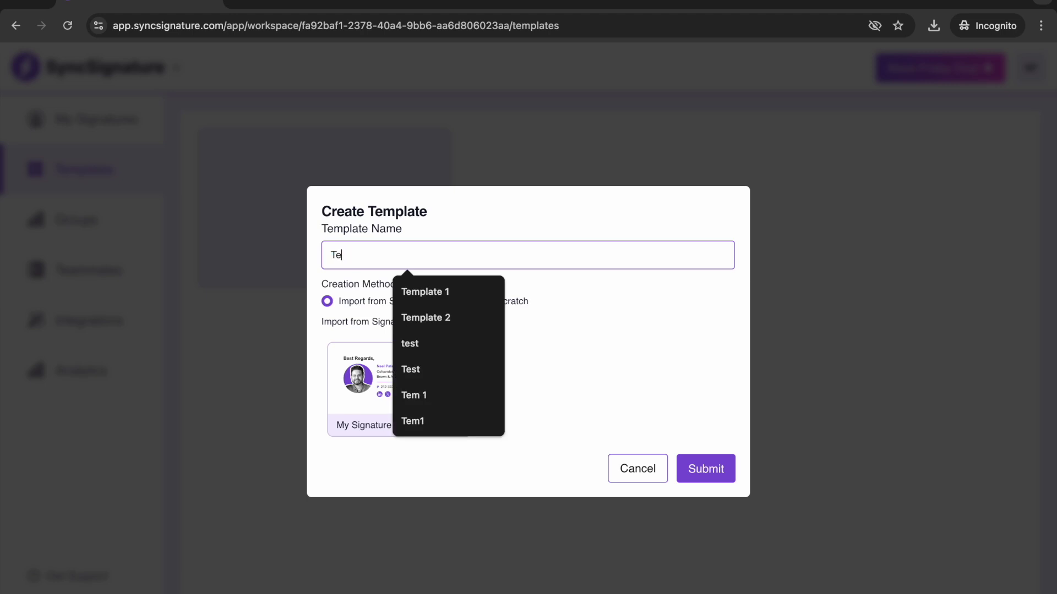
type("mplate")
left_click(431, 289)
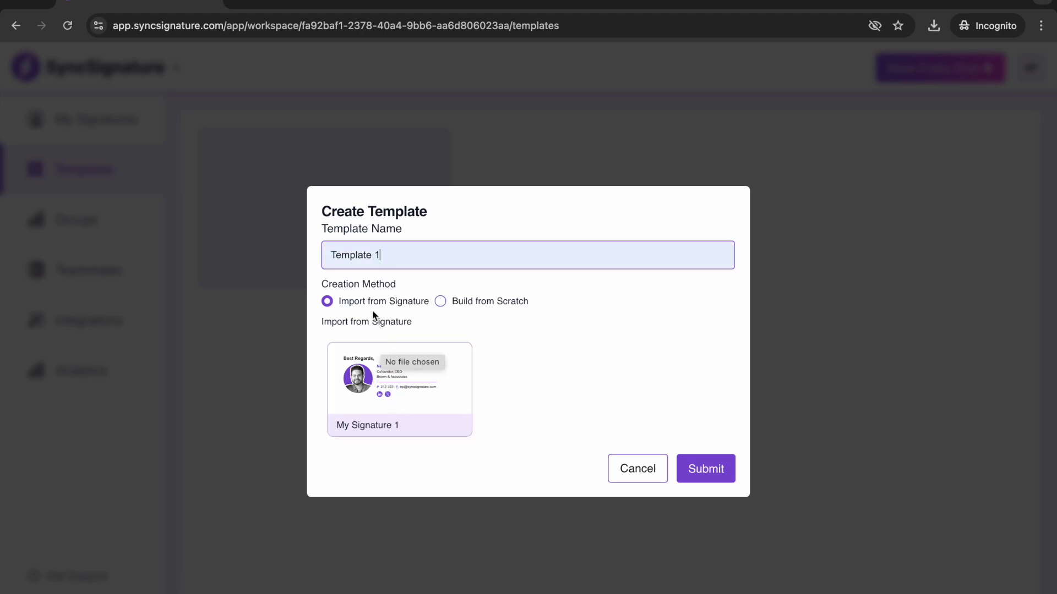
left_click(421, 402)
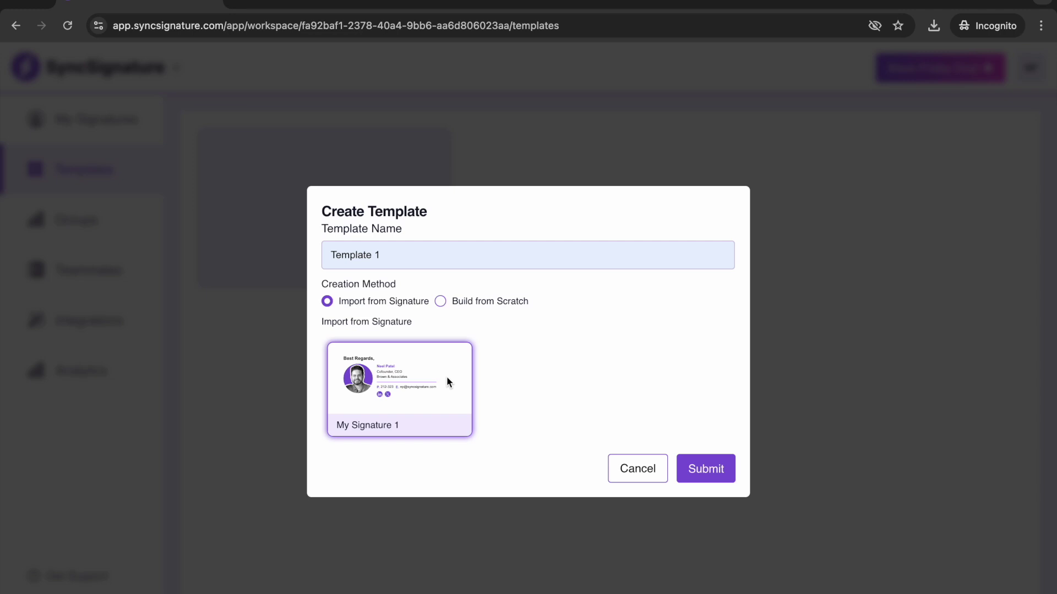
left_click(719, 474)
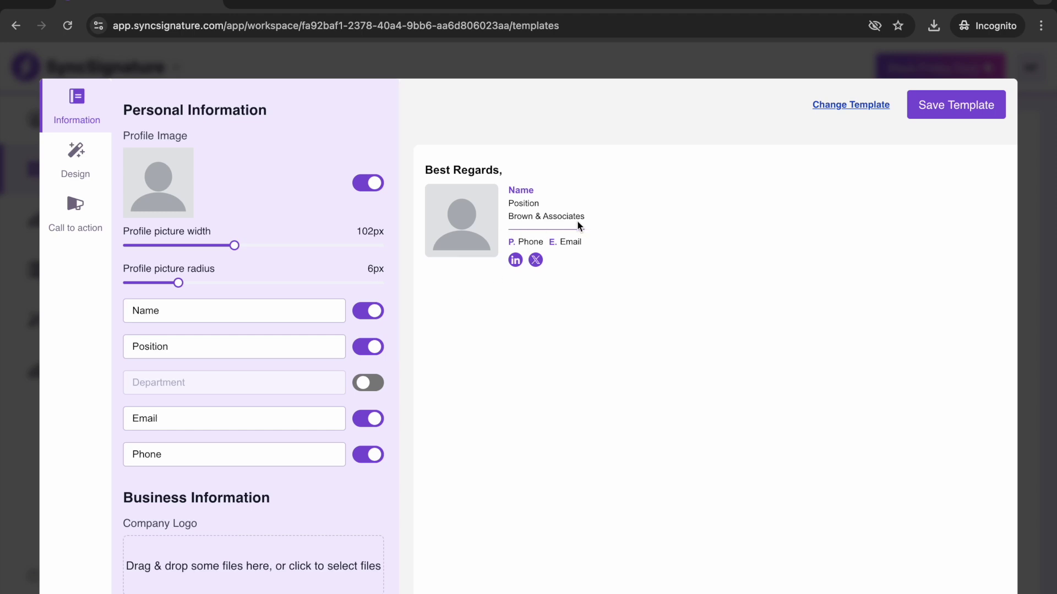
Step: Replace the company name with 'SyncSignature'
scroll(341, 339, "down", 5)
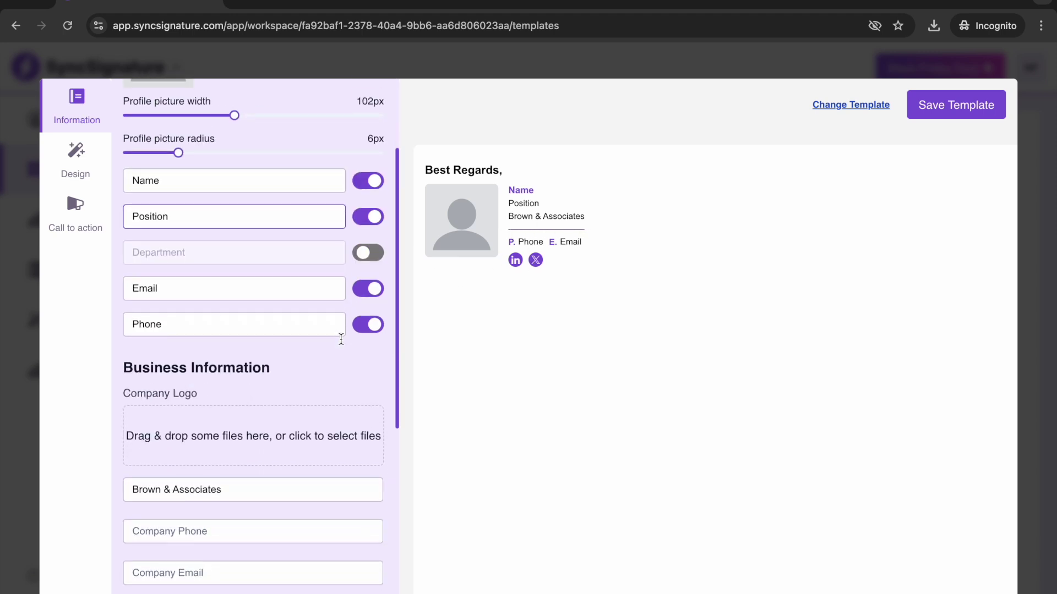
scroll(330, 333, "down", 2)
left_click(257, 234)
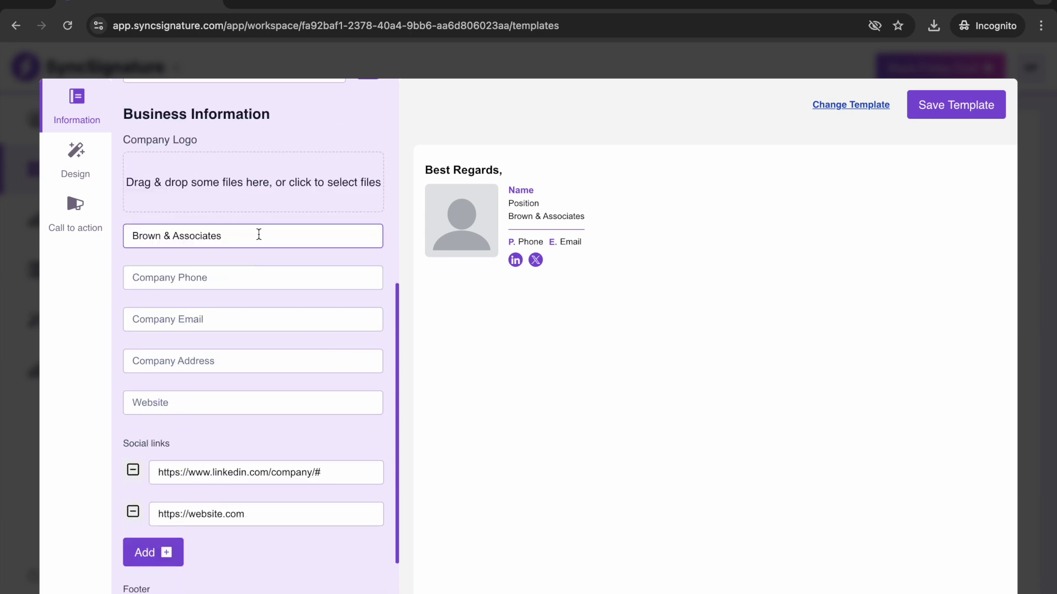
key("shift+Left")
key("shift+Left")
key("shift+Left")
key("shift+Left")
key("shift+Left")
key("shift+Left")
key("shift+Left")
key("shift+Left")
key("shift+Left")
key("shift+Left")
key("shift+Left")
key("shift+Left")
key("shift+Left")
key("shift+Left")
key("shift+Left")
key("shift+Left")
key("shift+Left")
key("shift+Left")
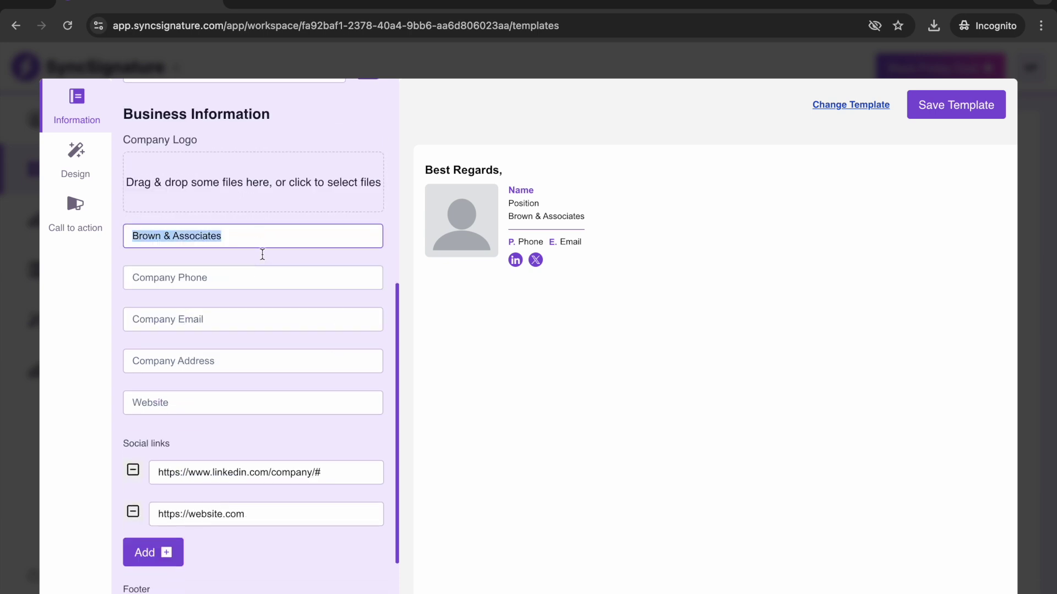
type("SyncSignature")
Step: Hide the position line and set the profile picture to 100px wide with 19px radius
scroll(269, 268, "up", 7)
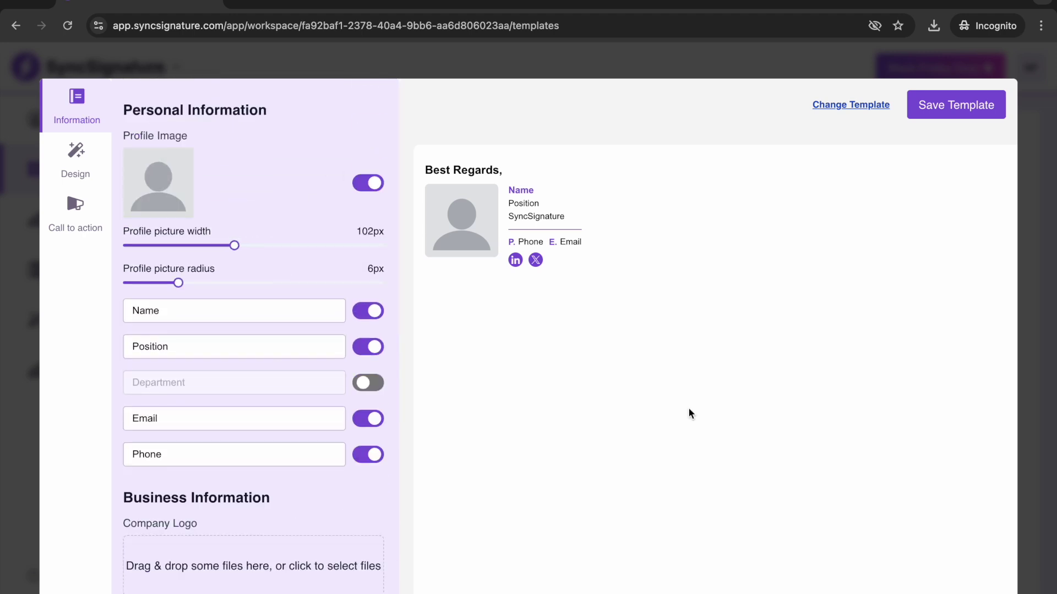
scroll(306, 419, "down", 3)
scroll(307, 420, "up", 3)
left_click_drag(235, 243, 264, 259)
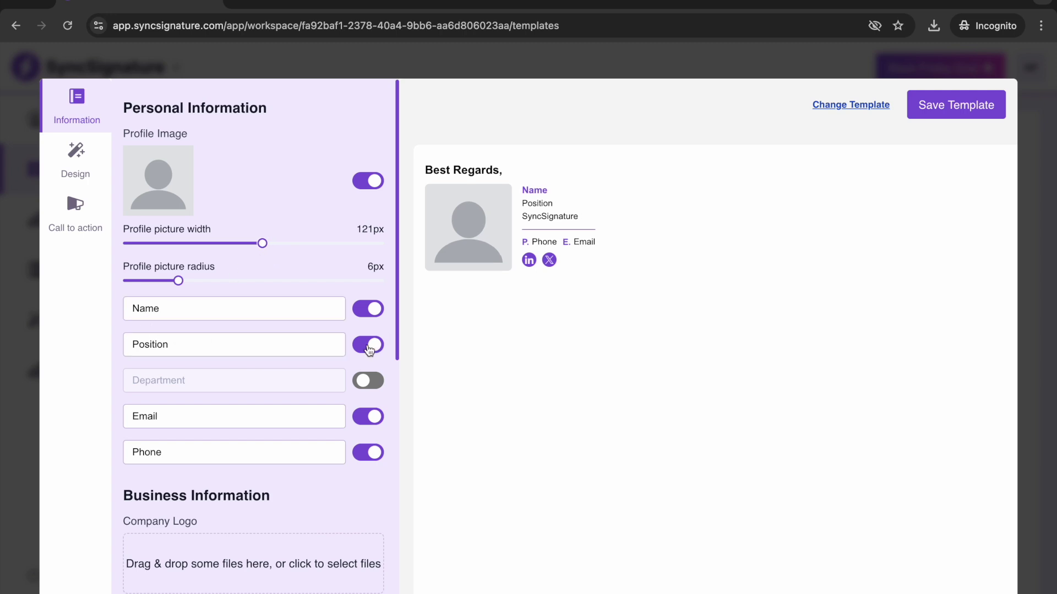
left_click(369, 348)
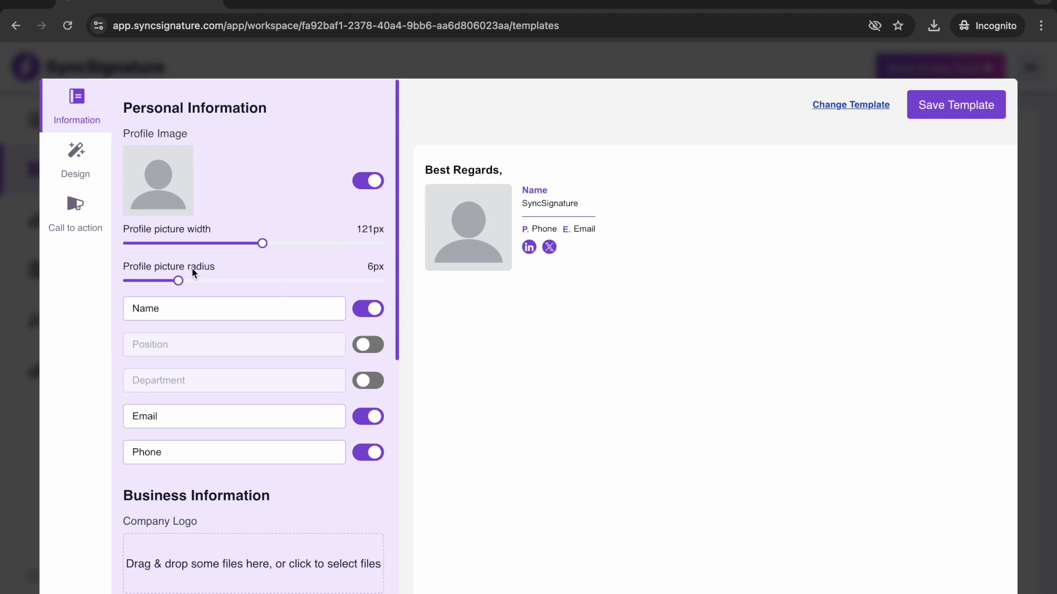
left_click_drag(178, 283, 286, 292)
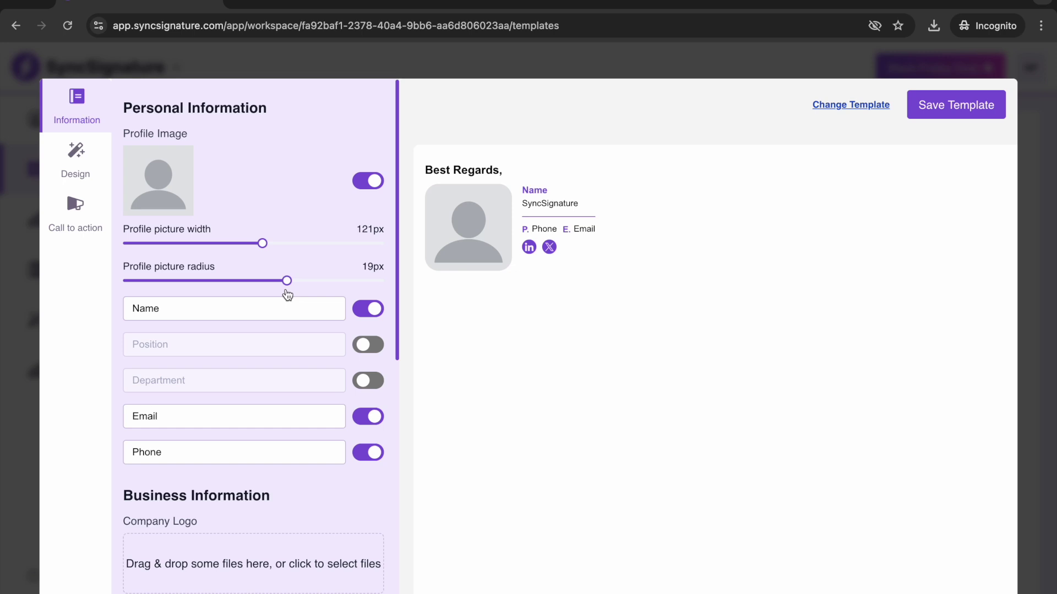
left_click_drag(262, 244, 232, 252)
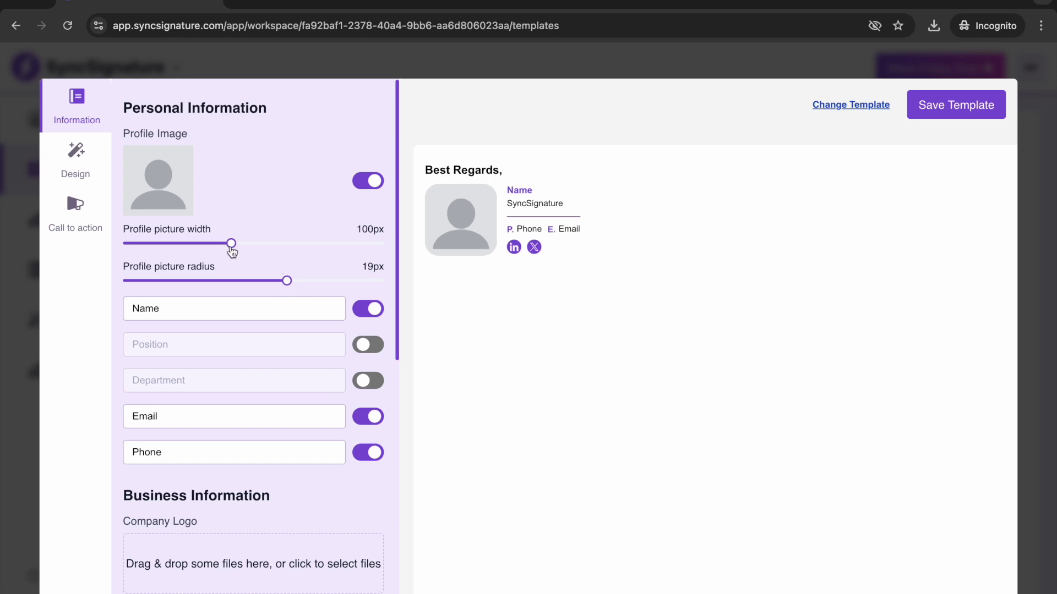
Step: Fill in the company e-mail address so it shows in the preview
scroll(295, 401, "down", 5)
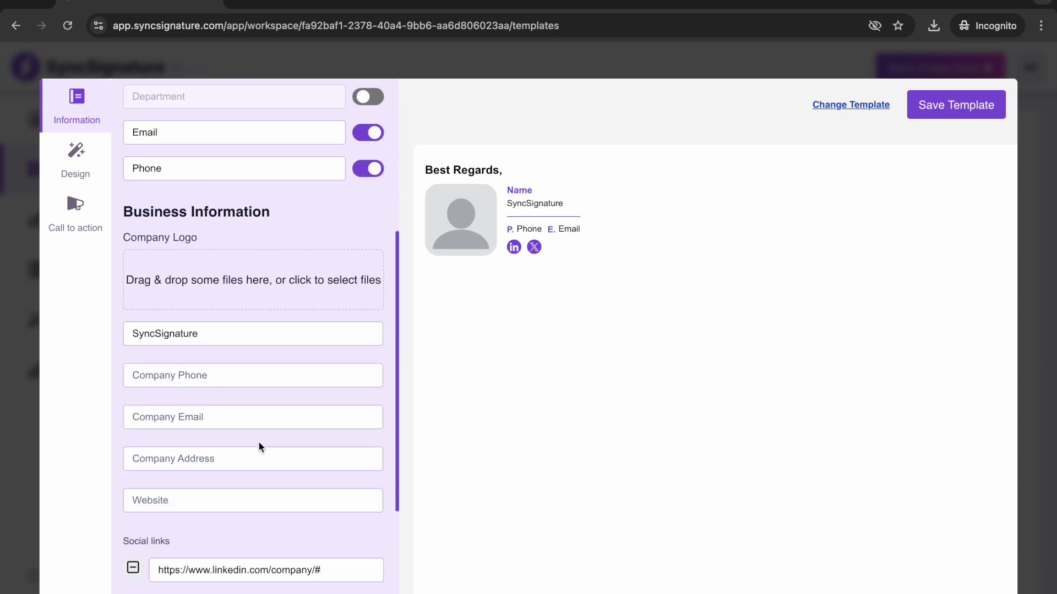
left_click(221, 367)
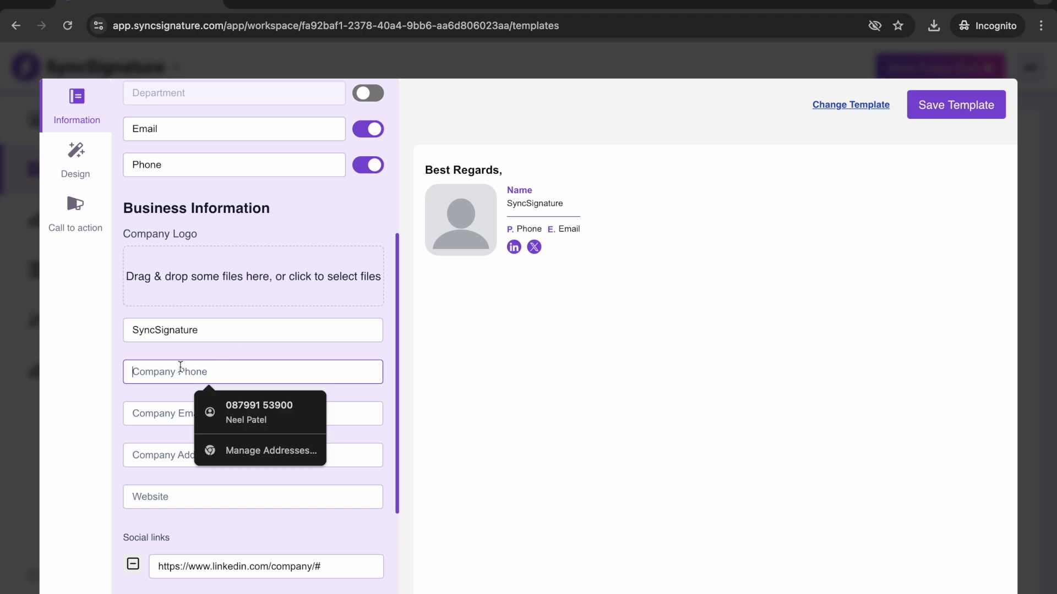
left_click(148, 407)
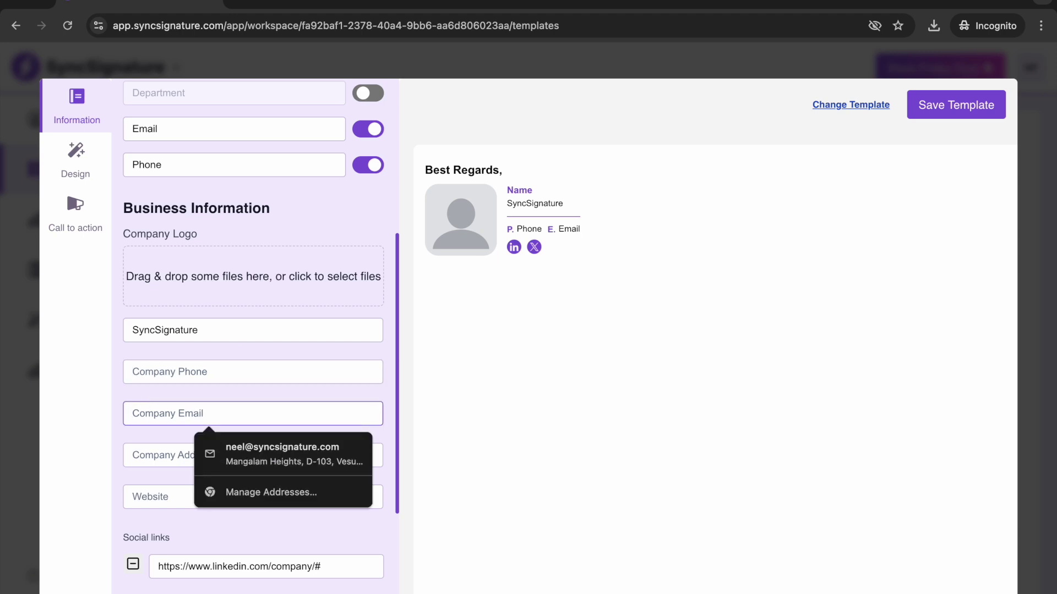
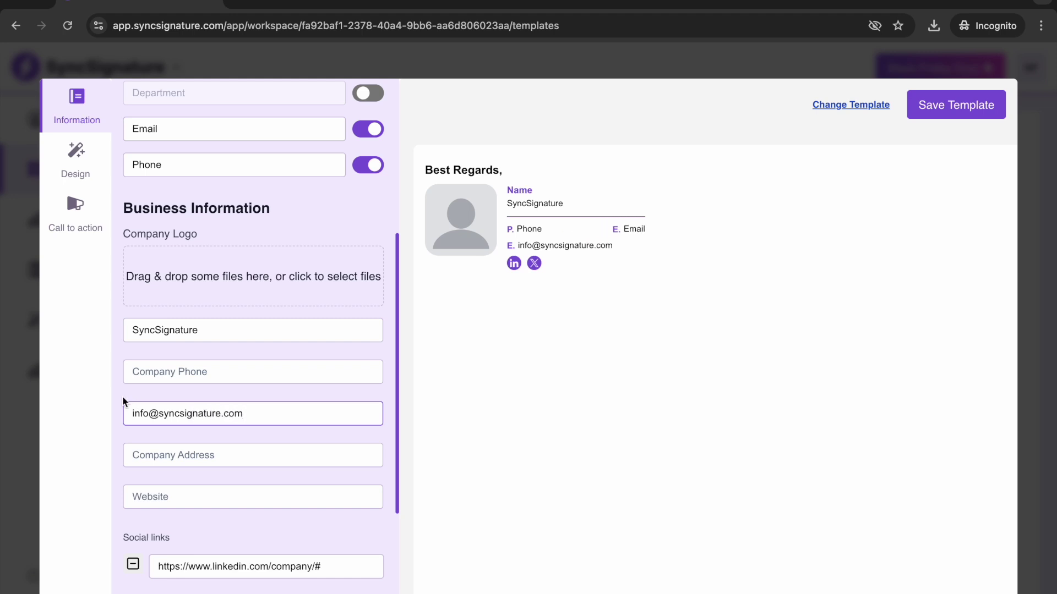
scroll(243, 439, "down", 2)
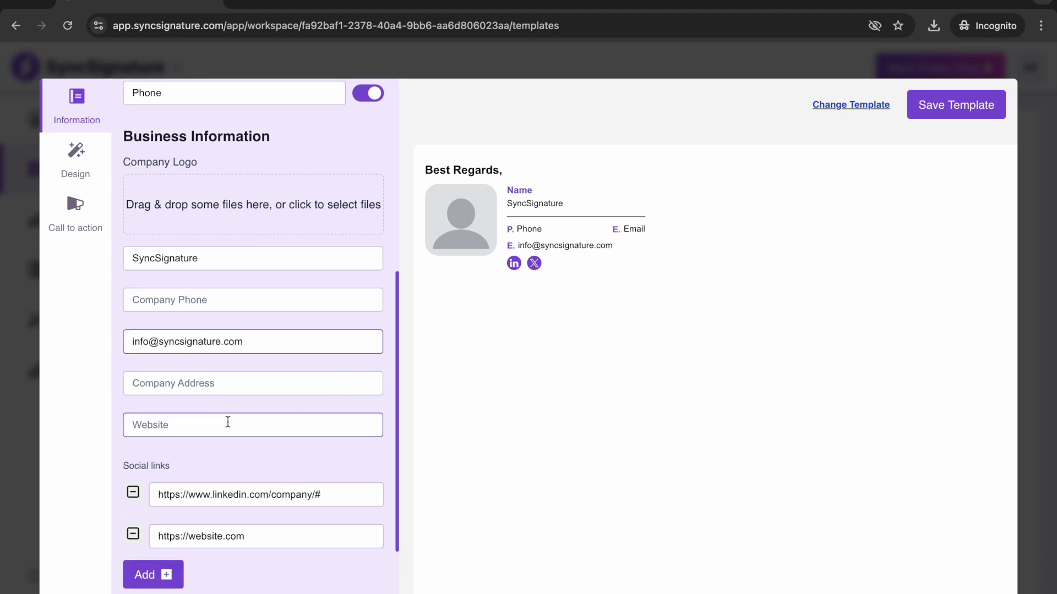
scroll(228, 422, "down", 2)
scroll(165, 302, "up", 9)
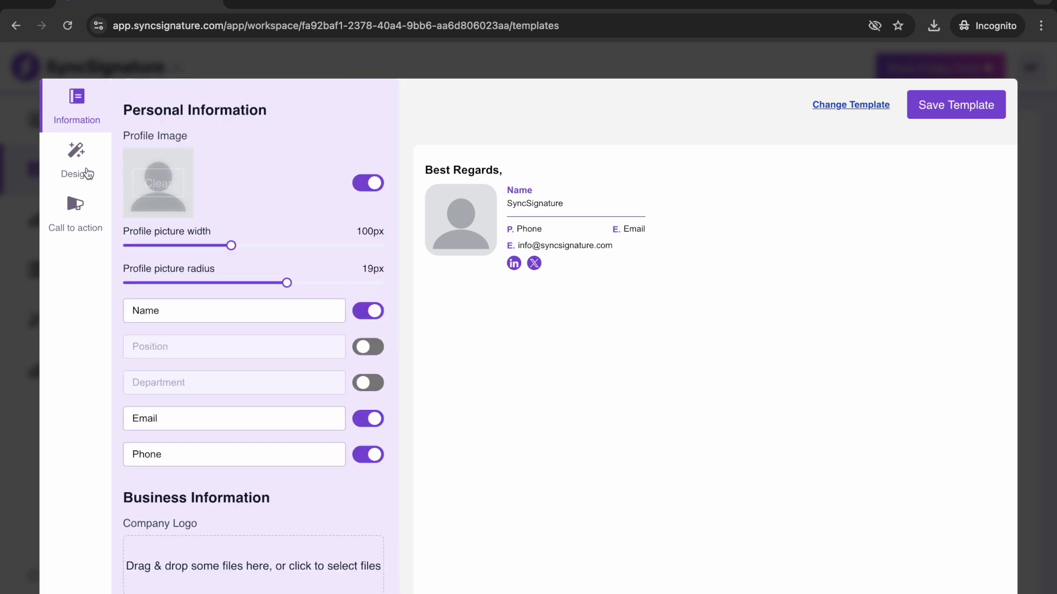
Step: Set the signature font to Tahoma in the Design settings
left_click(94, 175)
left_click(319, 170)
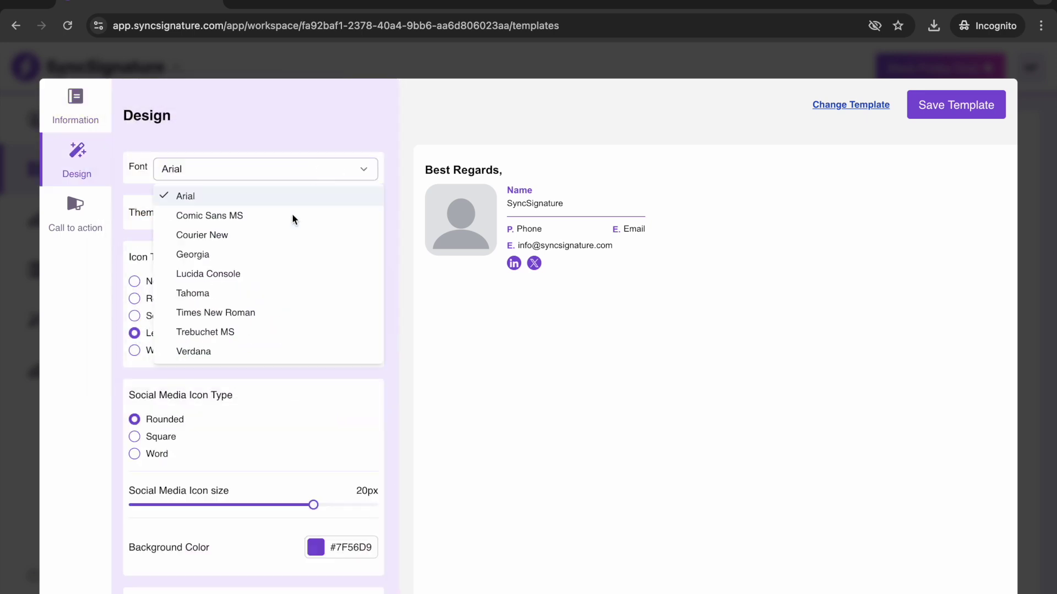
left_click(232, 296)
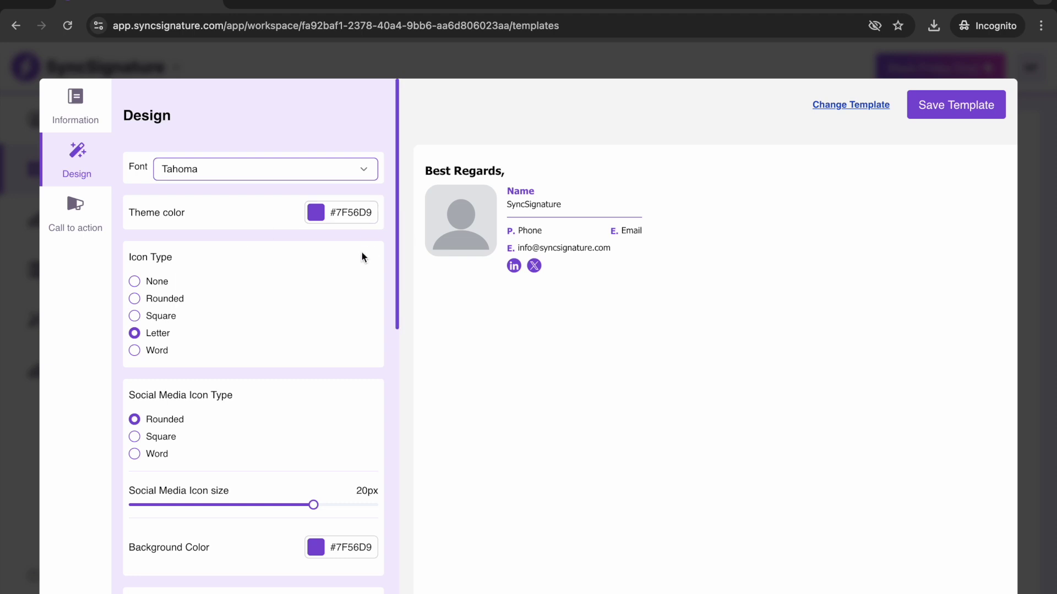
left_click(264, 335)
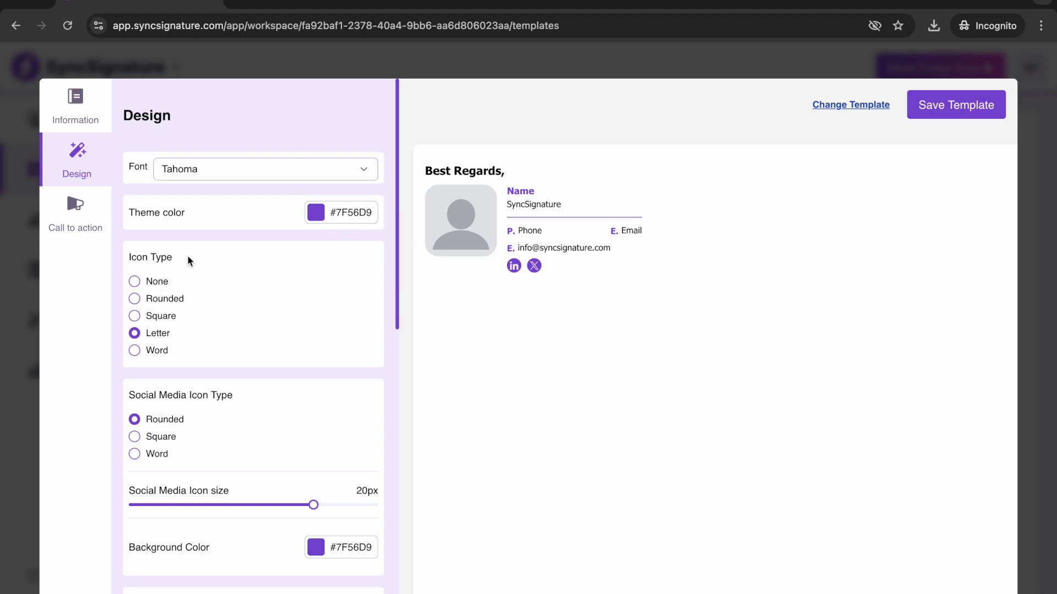
scroll(391, 273, "down", 9)
scroll(279, 272, "down", 3)
scroll(278, 272, "up", 1)
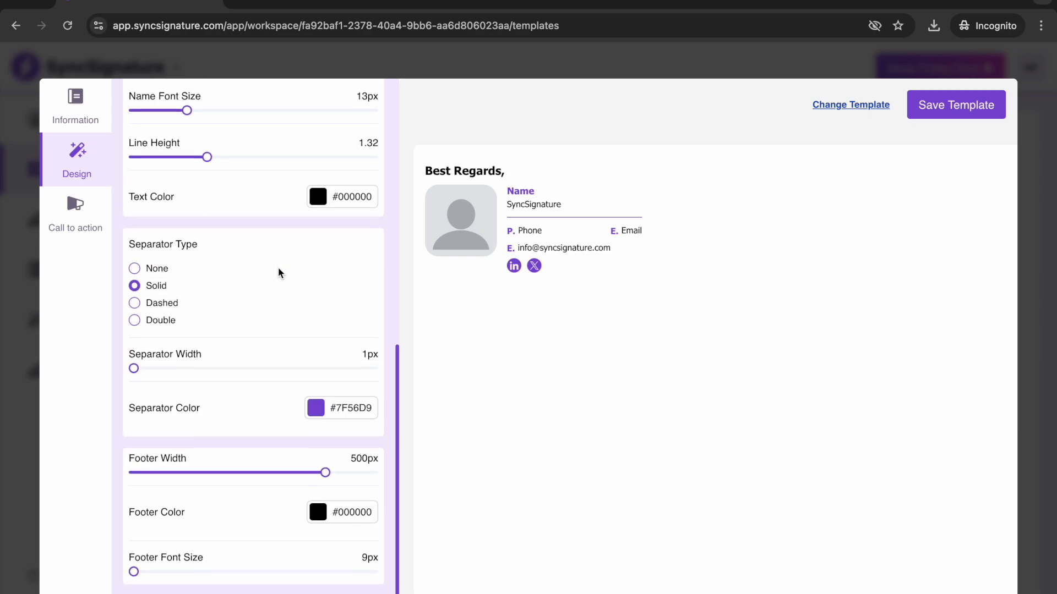
scroll(279, 272, "up", 10)
scroll(279, 272, "down", 10)
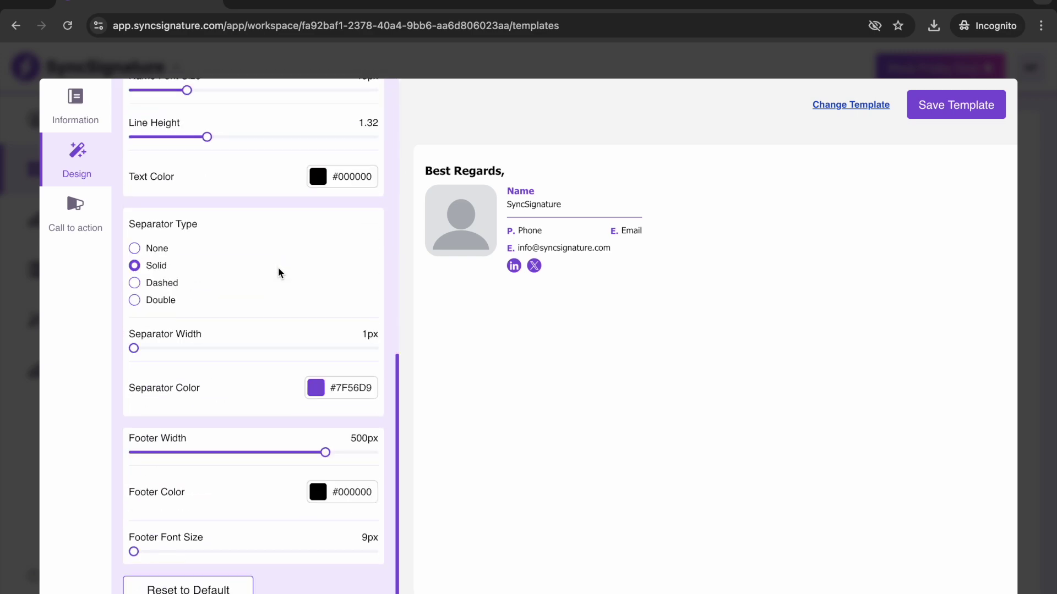
scroll(279, 272, "up", 10)
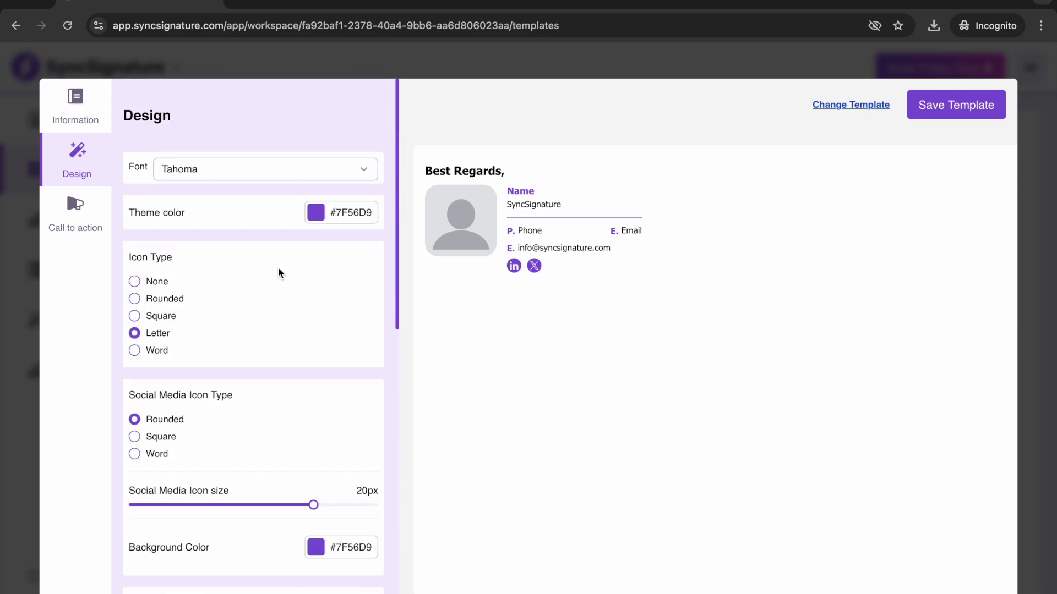
left_click(77, 216)
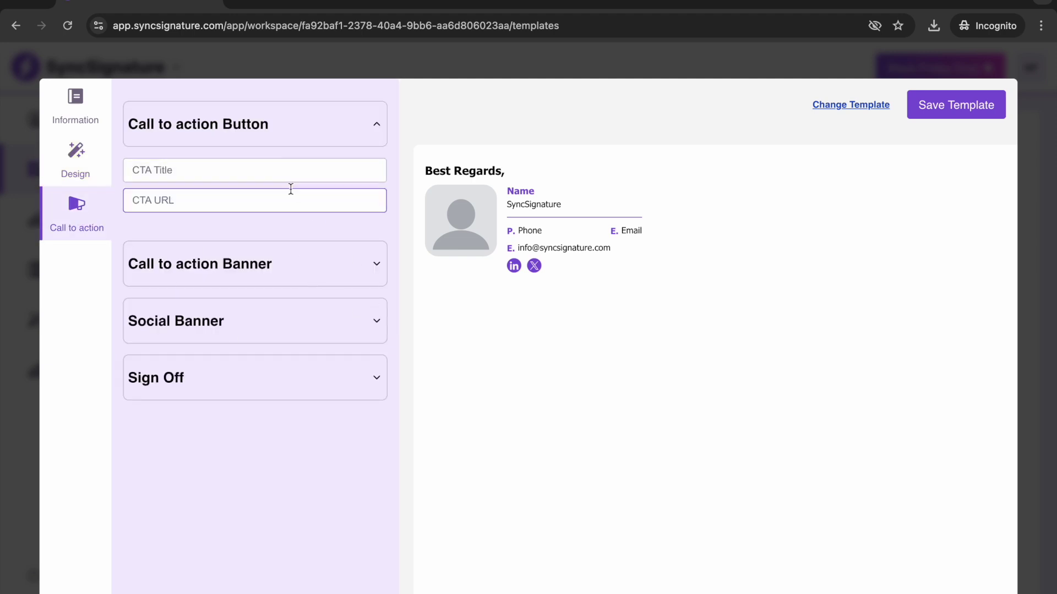
left_click(314, 274)
left_click(304, 121)
left_click(253, 199)
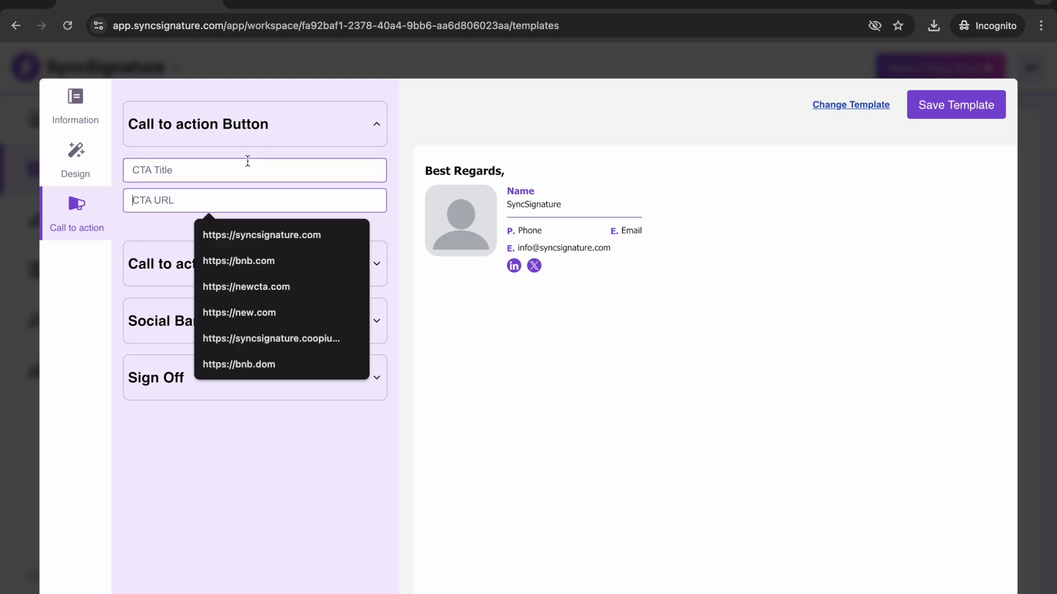
left_click(249, 167)
left_click(248, 202)
left_click(247, 200)
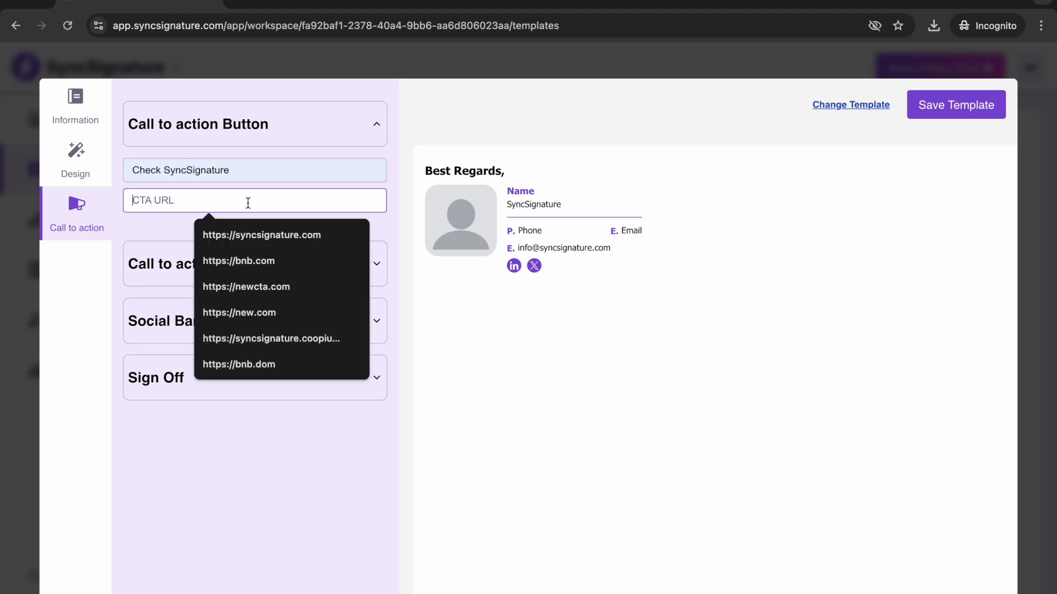
left_click(254, 233)
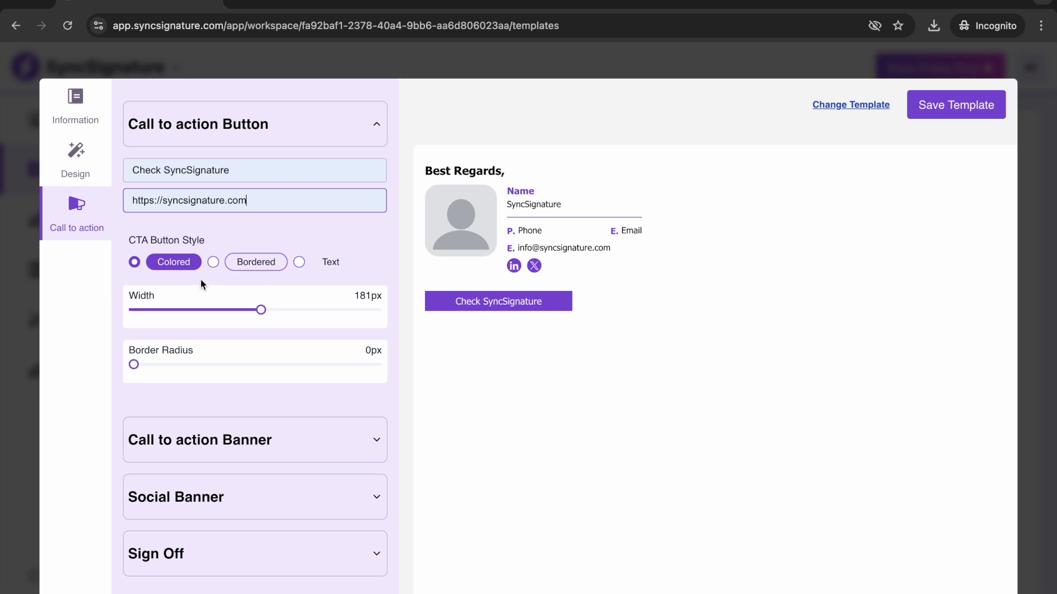
left_click_drag(261, 309, 381, 311)
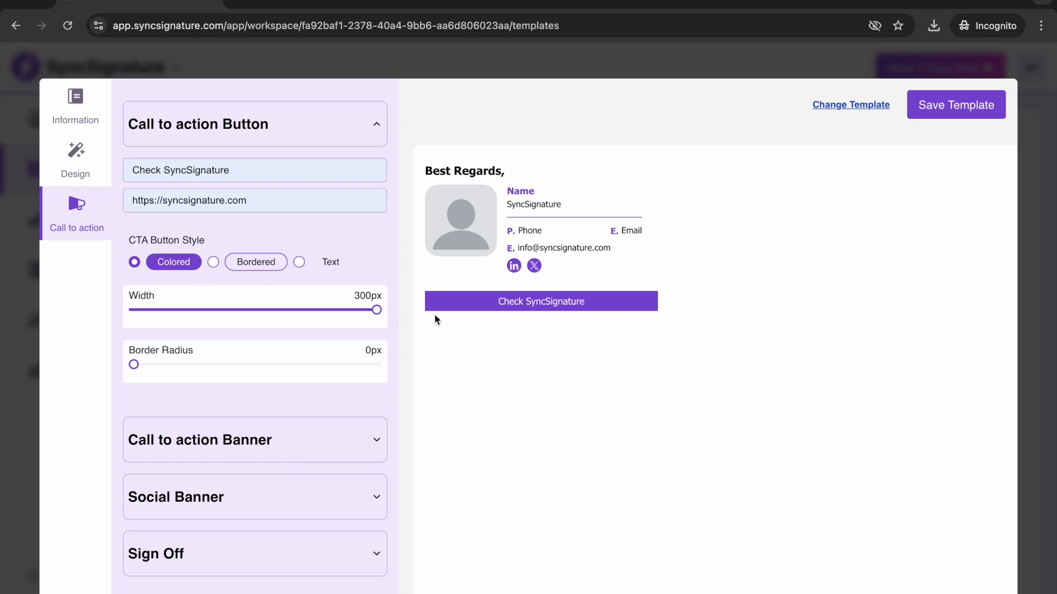
left_click(965, 112)
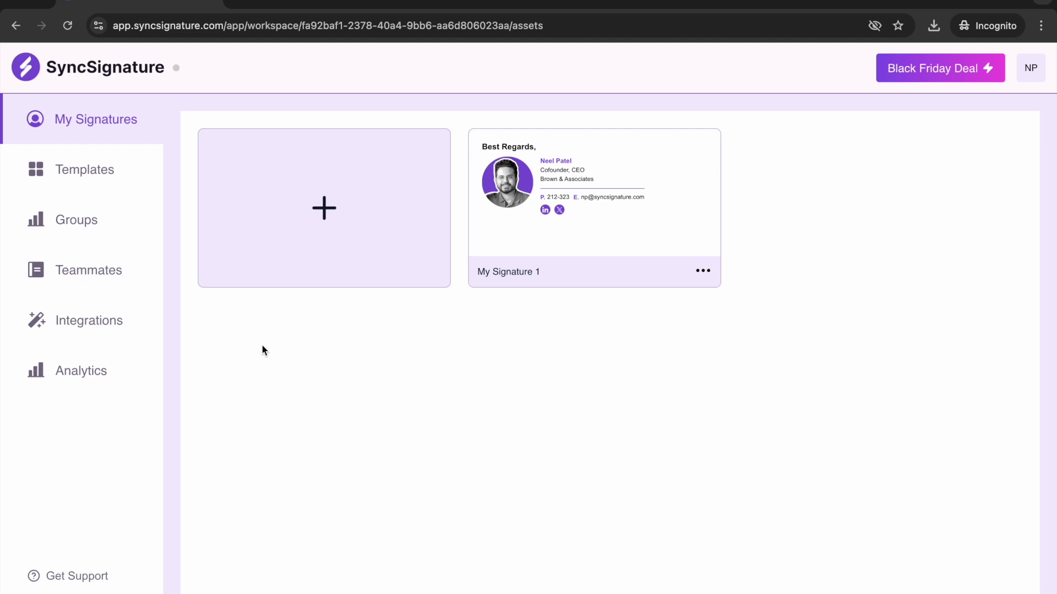
left_click(113, 271)
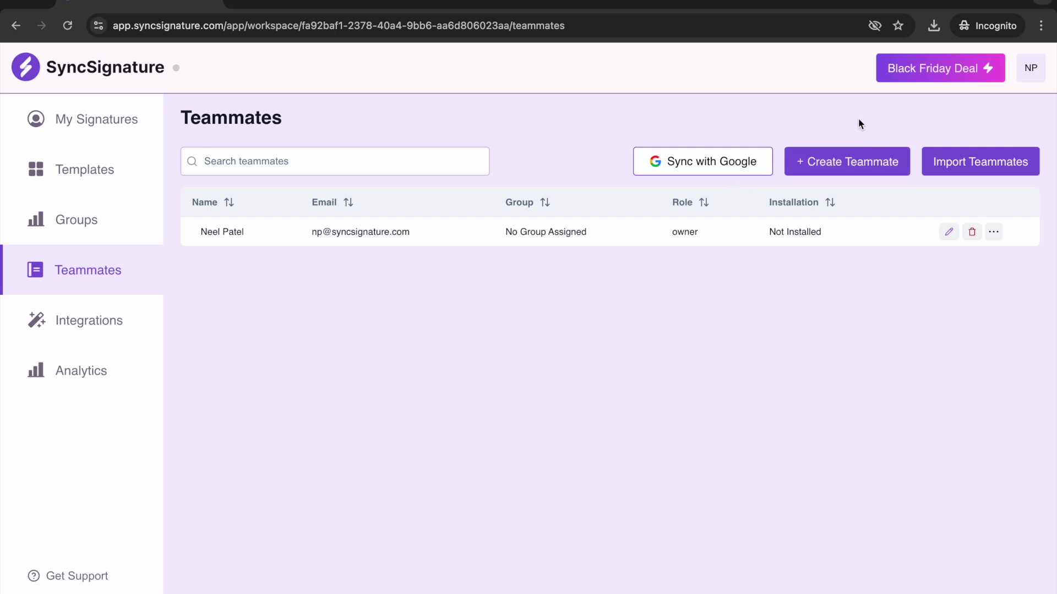
Step: Open the Create Teammate form from the Teammates page
left_click(853, 167)
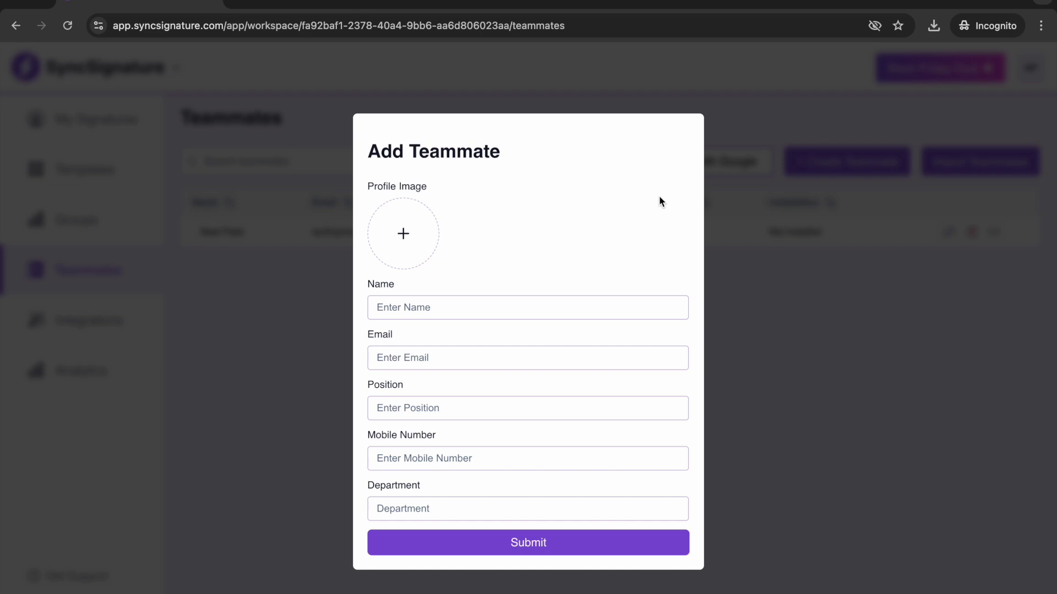
Step: Dismiss the Add Teammate form without entering a name or e-mail
left_click(456, 317)
left_click(405, 349)
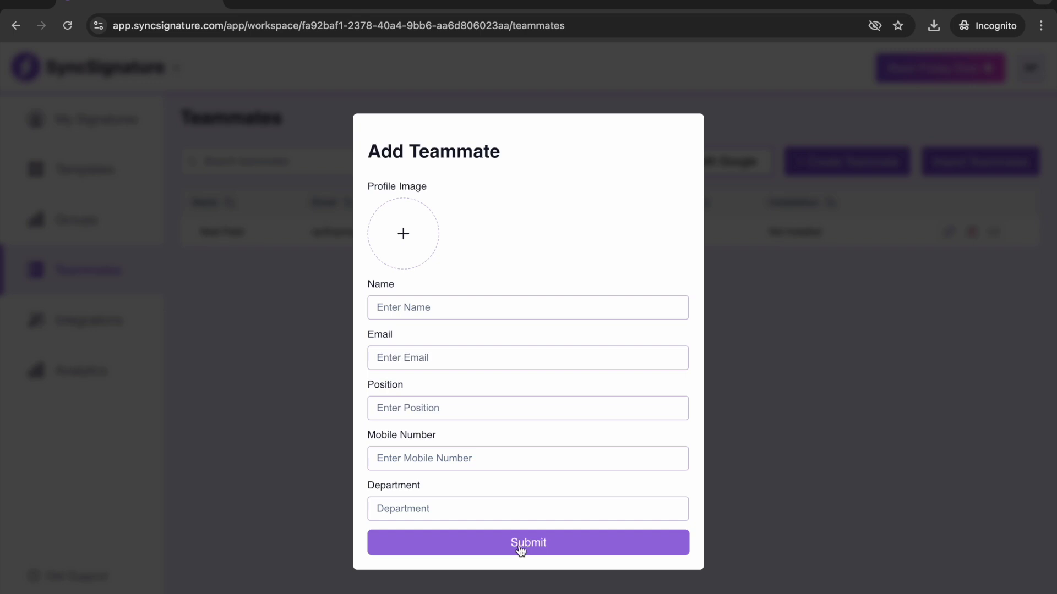
left_click(818, 500)
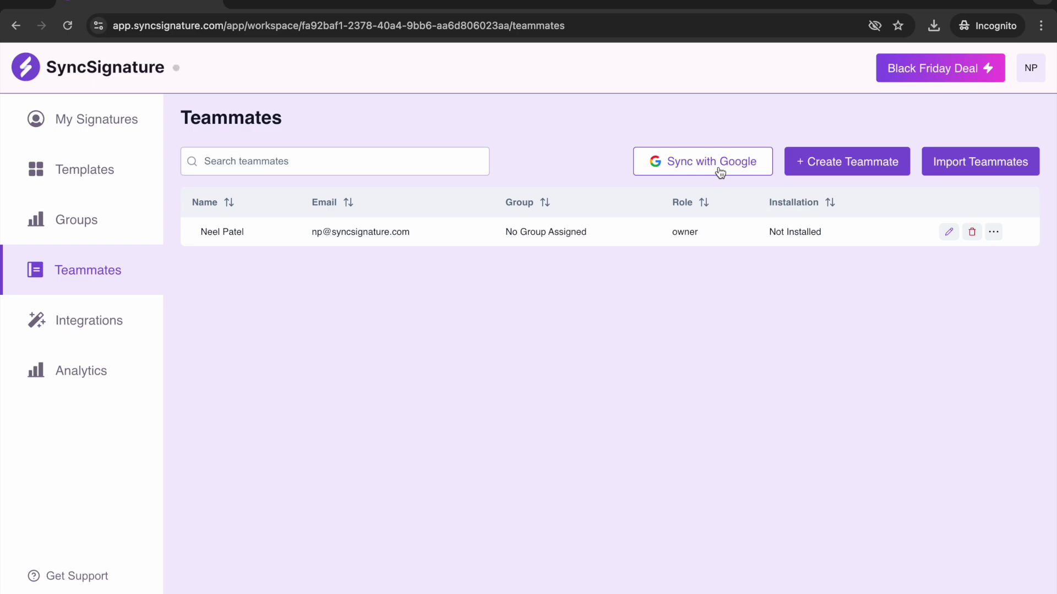
Step: Sync with Google using the workspace account and grant SyncSignature access
left_click(720, 172)
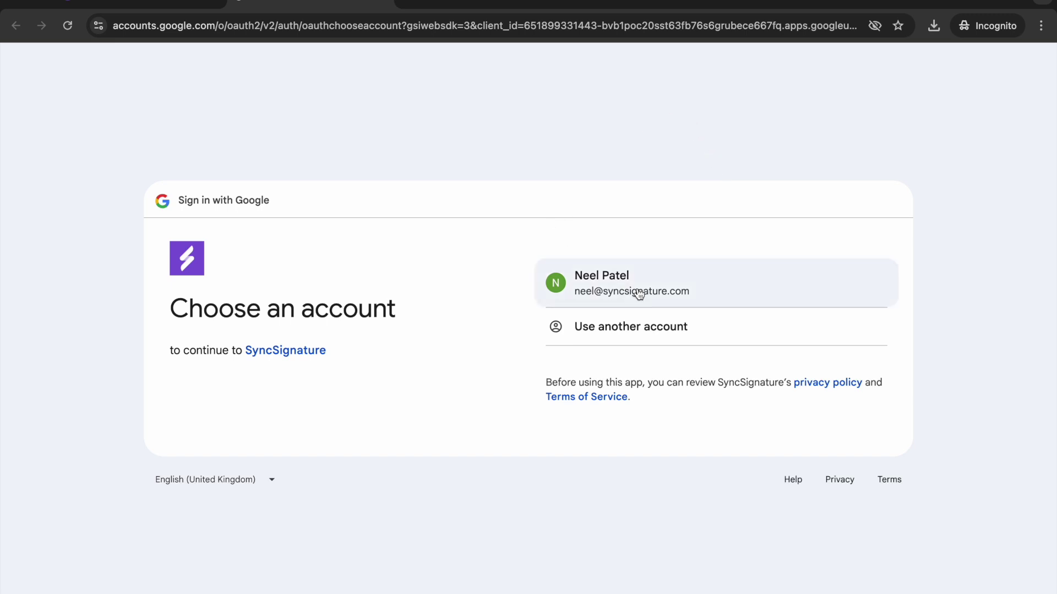
left_click(637, 290)
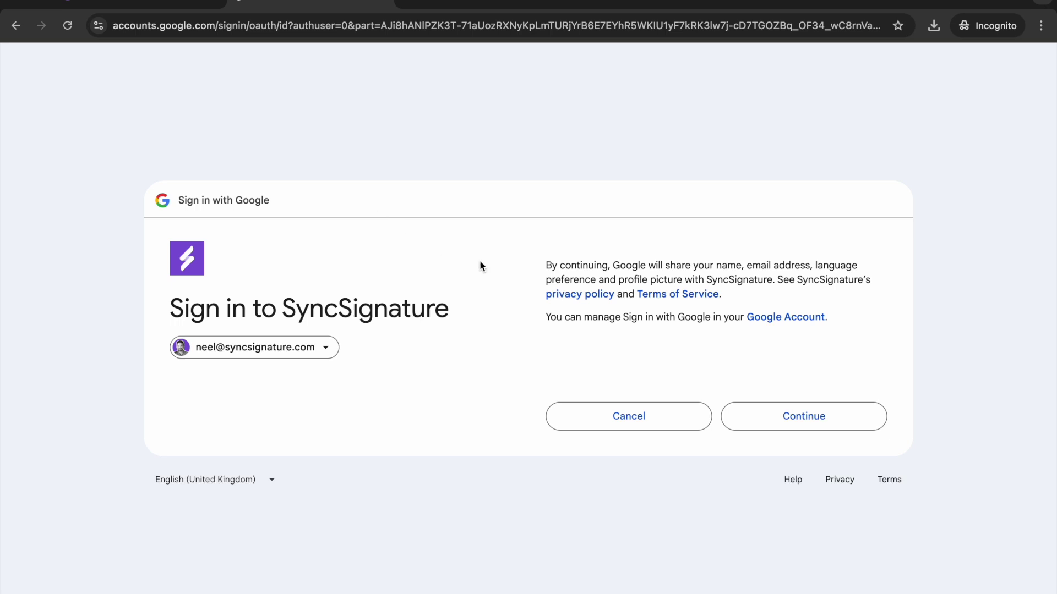
double_click(366, 307)
left_click(488, 356)
left_click(826, 428)
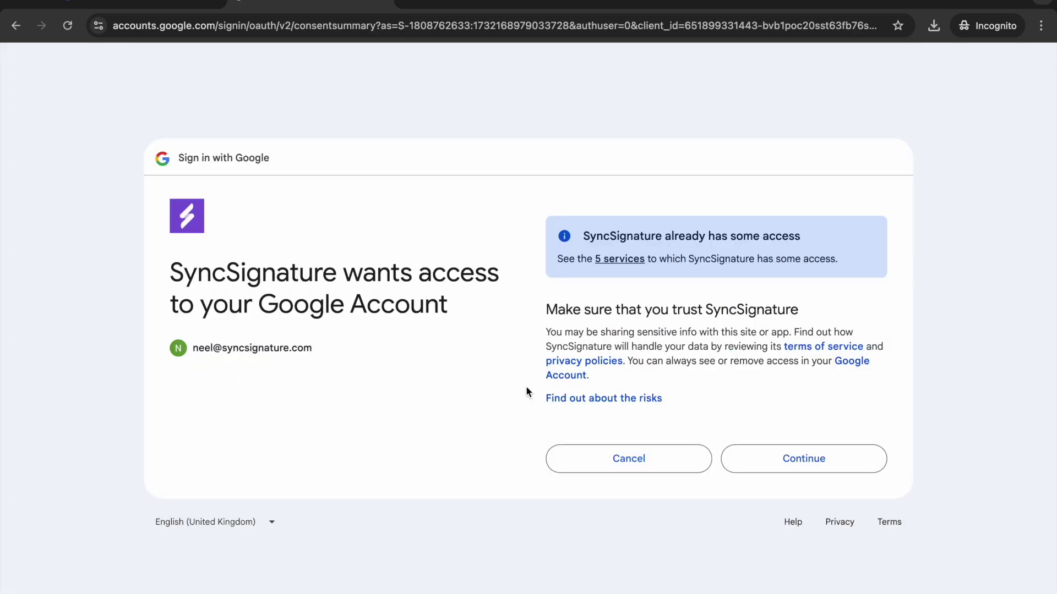
left_click(820, 465)
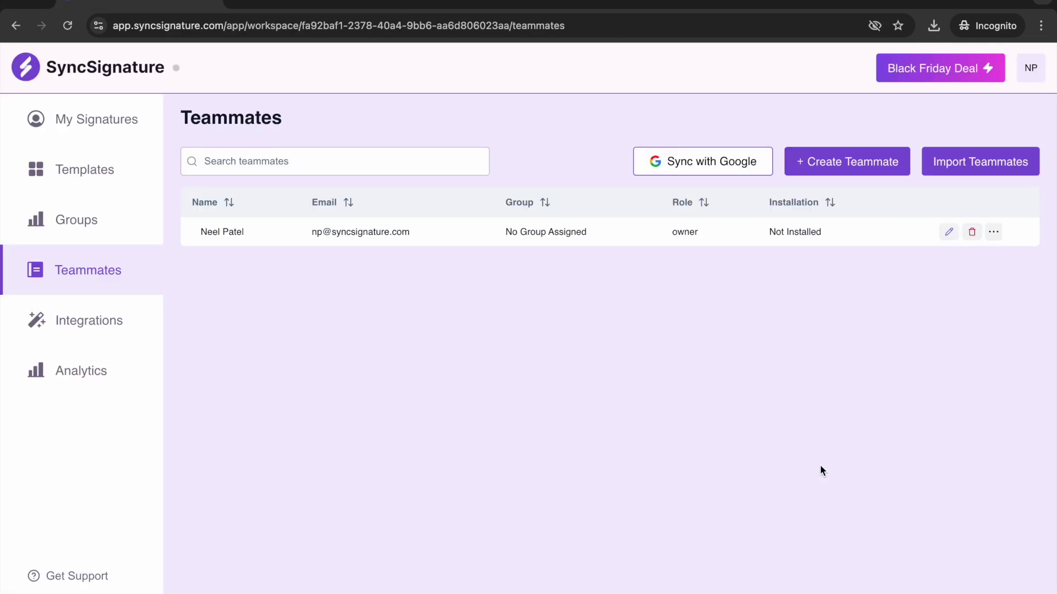
Step: Tick the second and third Google users in the Select Teammates list
scroll(656, 428, "down", 2)
scroll(656, 428, "up", 2)
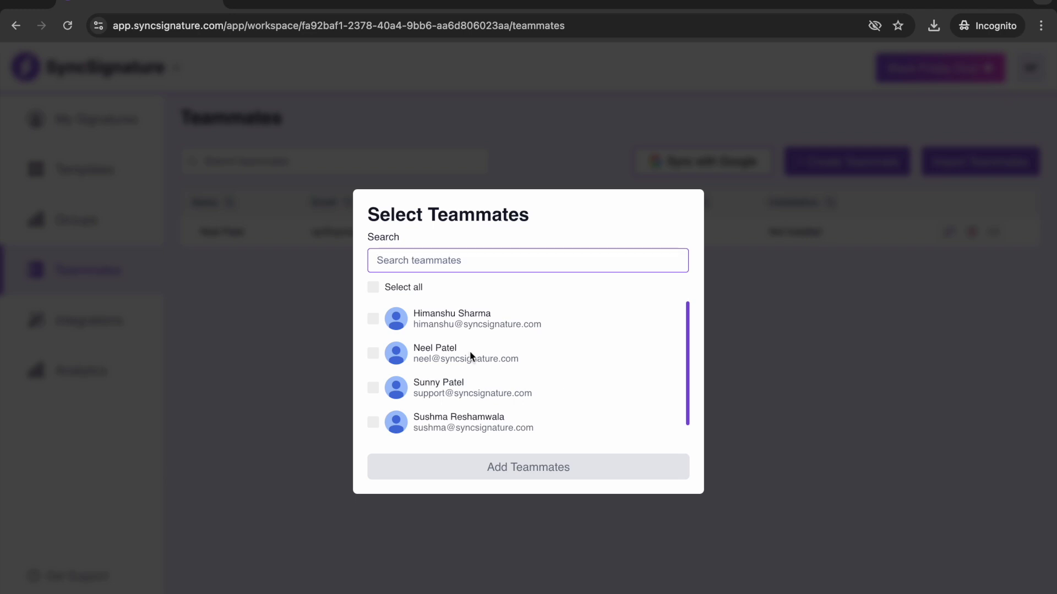
left_click_drag(464, 323, 548, 333)
left_click(548, 334)
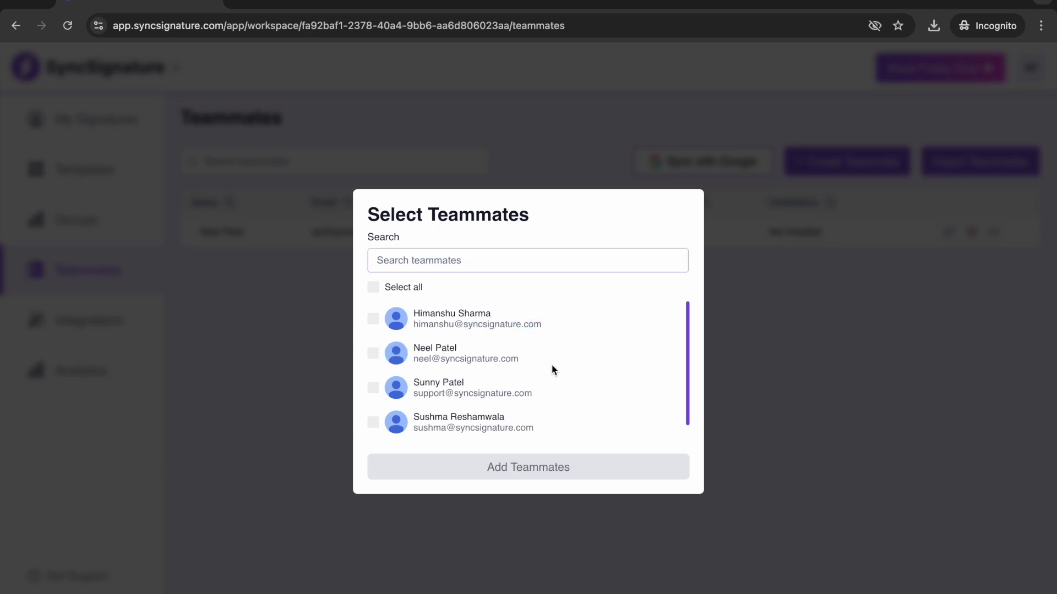
scroll(520, 376, "down", 2)
scroll(520, 376, "up", 2)
scroll(521, 377, "down", 2)
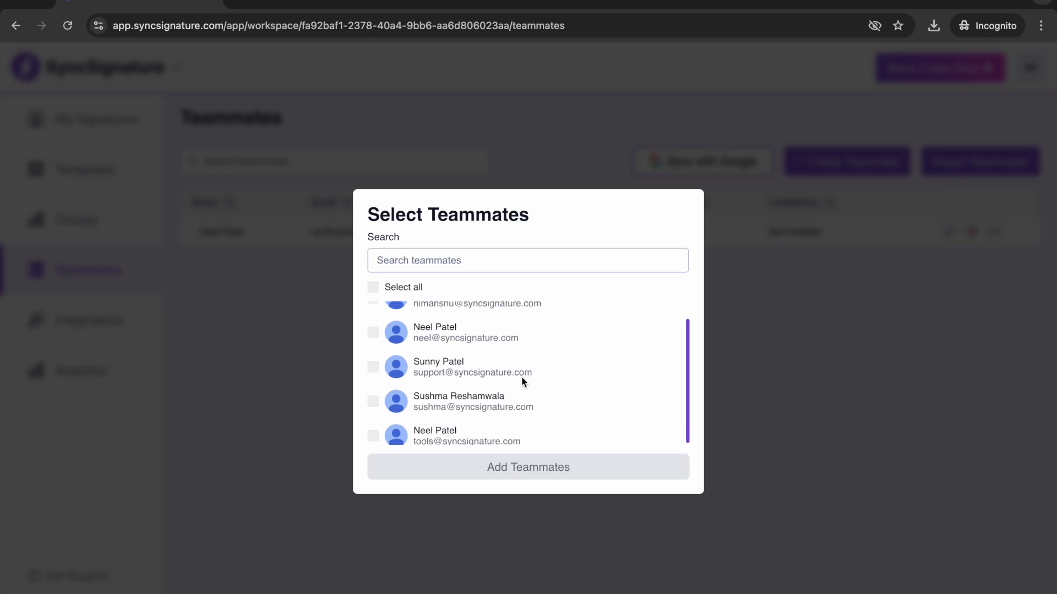
scroll(520, 377, "up", 2)
scroll(520, 377, "down", 1)
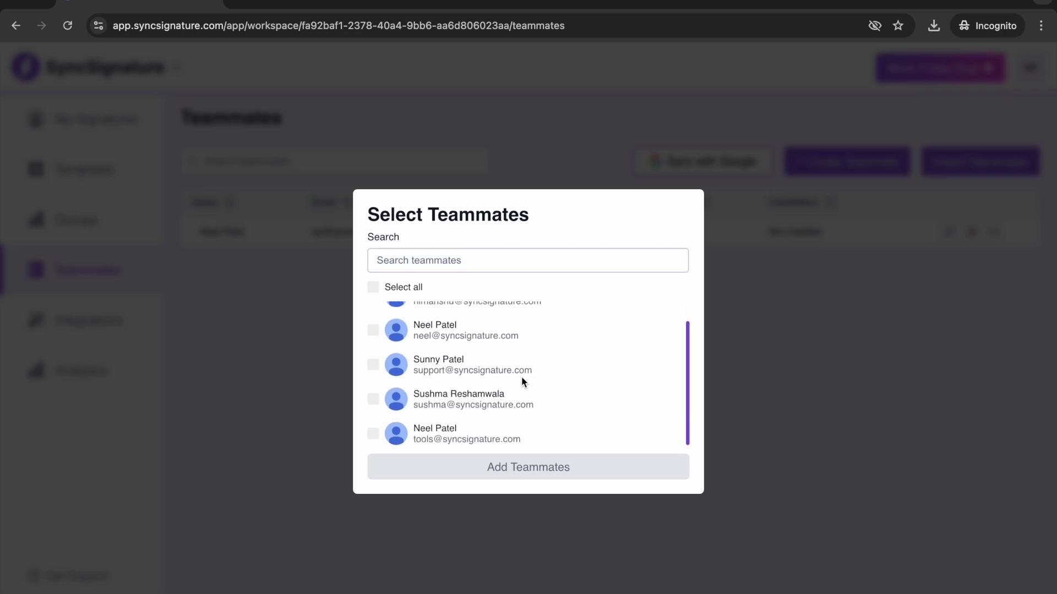
scroll(528, 324, "up", 1)
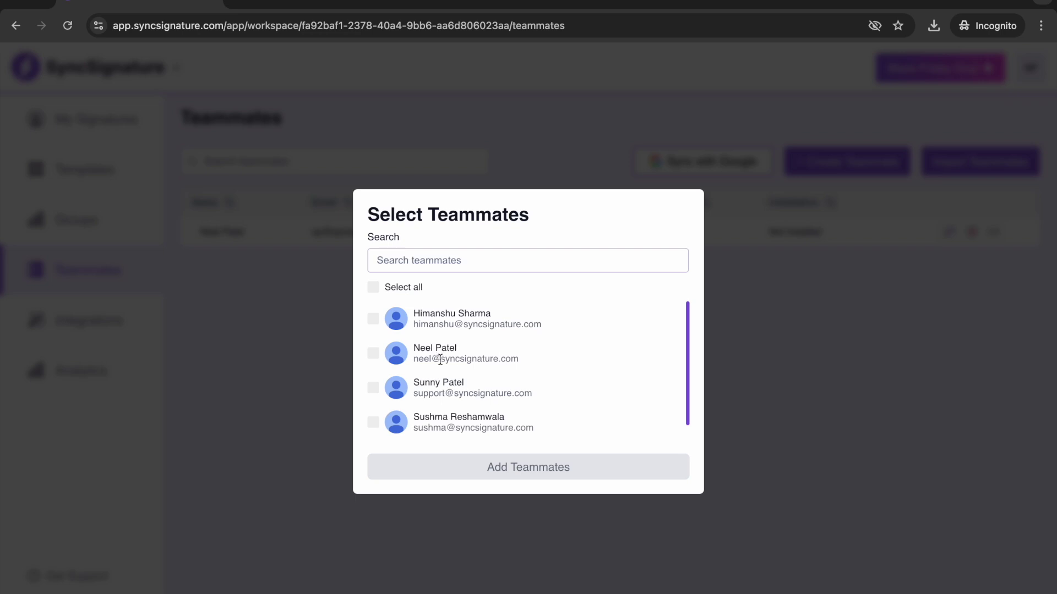
left_click(373, 353)
left_click(373, 388)
Step: Select all listed users and add them as teammates
scroll(385, 388, "down", 1)
scroll(453, 387, "up", 1)
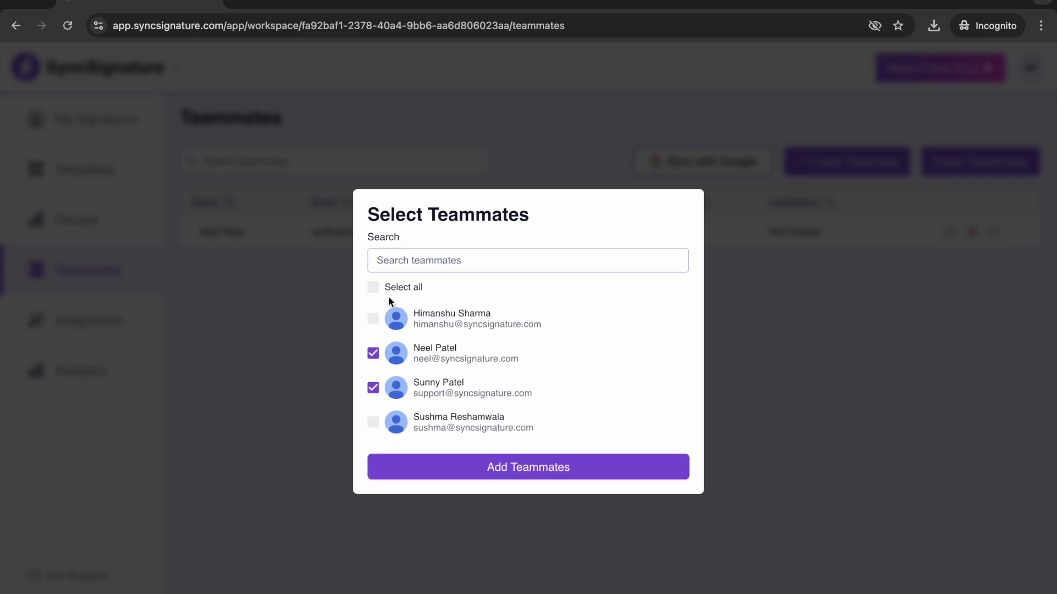
left_click(373, 287)
scroll(432, 350, "down", 1)
scroll(432, 350, "up", 1)
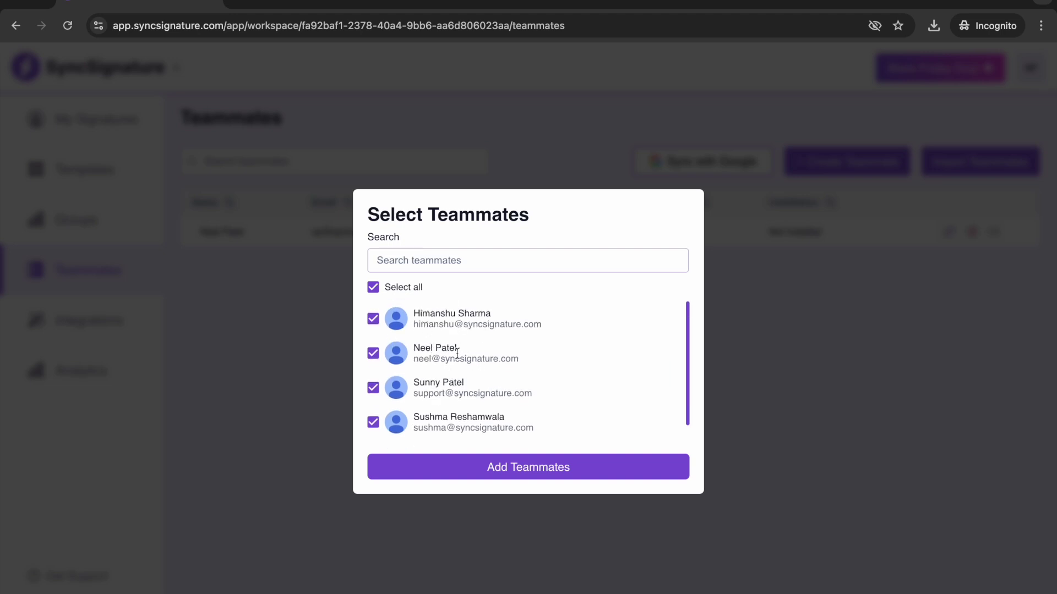
scroll(479, 356, "down", 1)
scroll(479, 356, "up", 1)
left_click(535, 477)
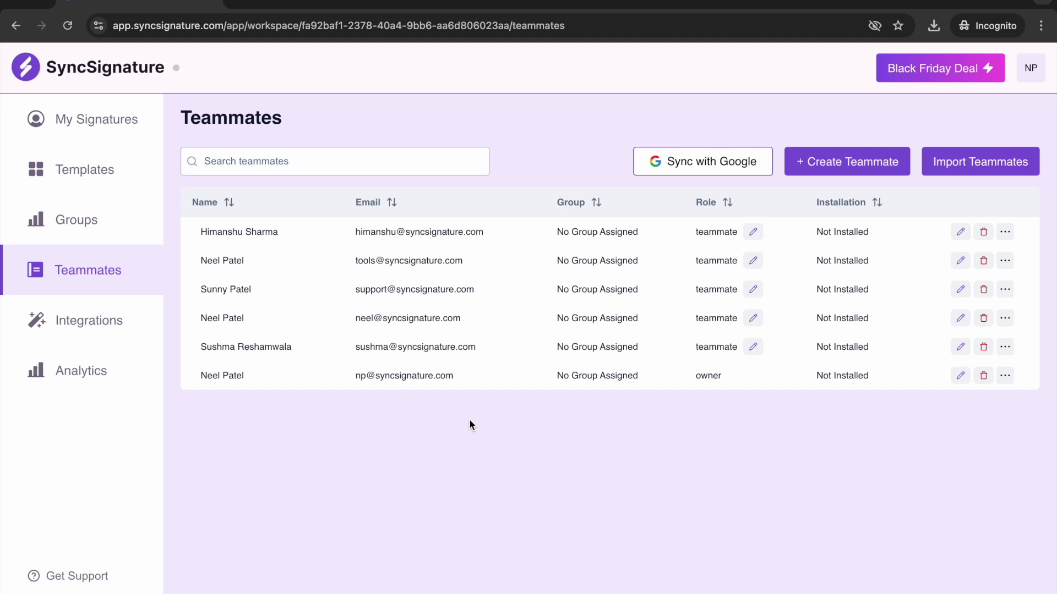
Step: Load sample_teammate (2).csv into the CSV teammate import
left_click(982, 163)
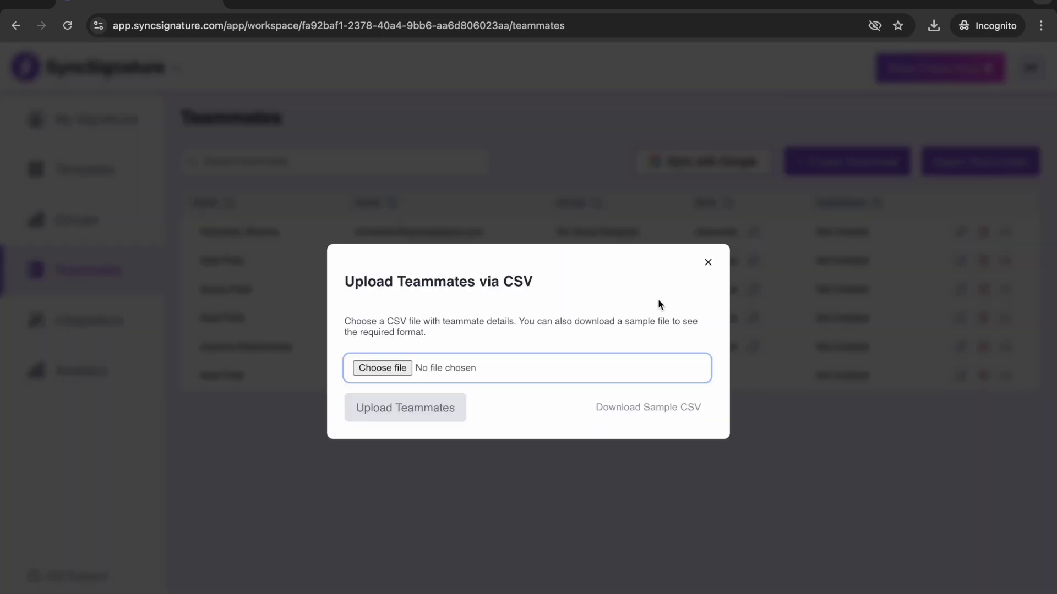
left_click(632, 301)
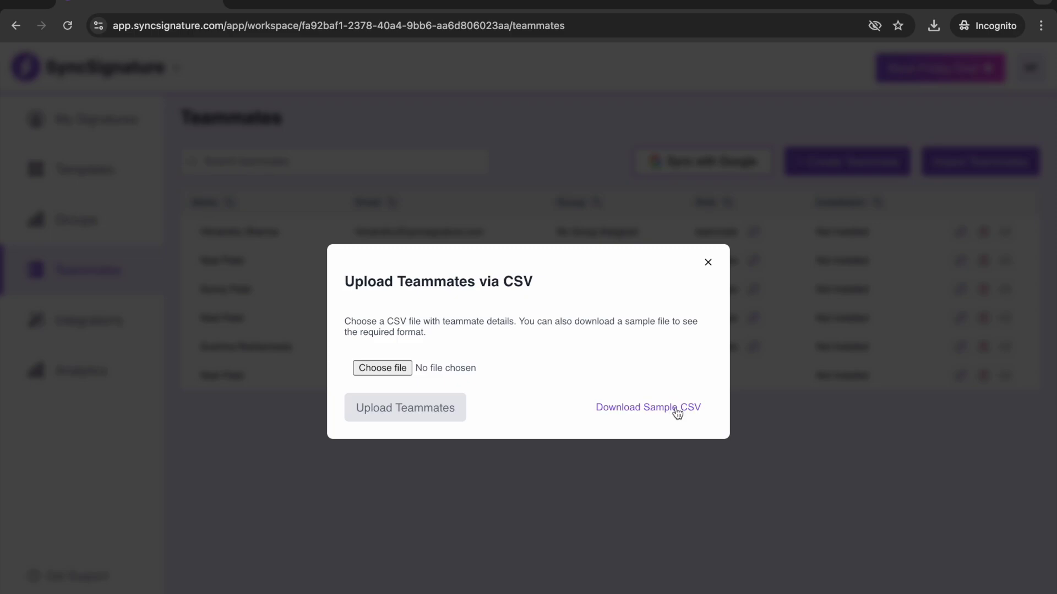
left_click(400, 370)
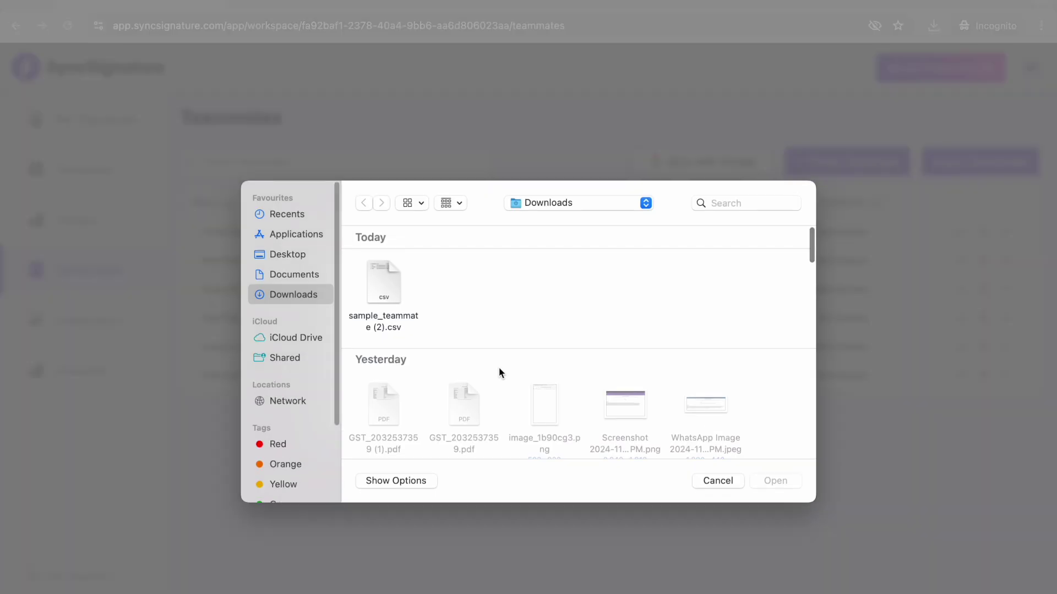
left_click(387, 286)
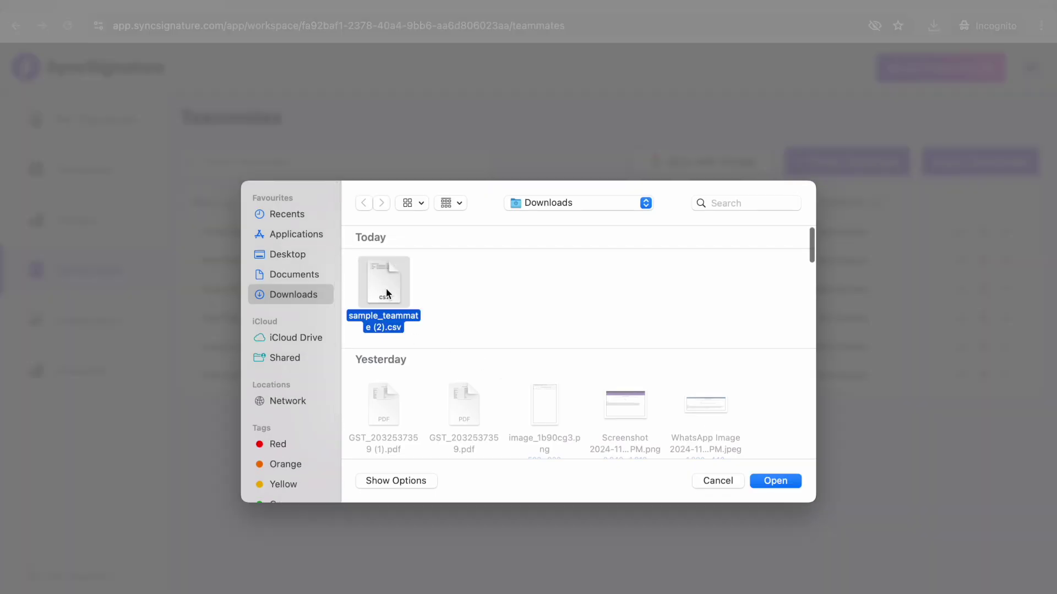
key("Return")
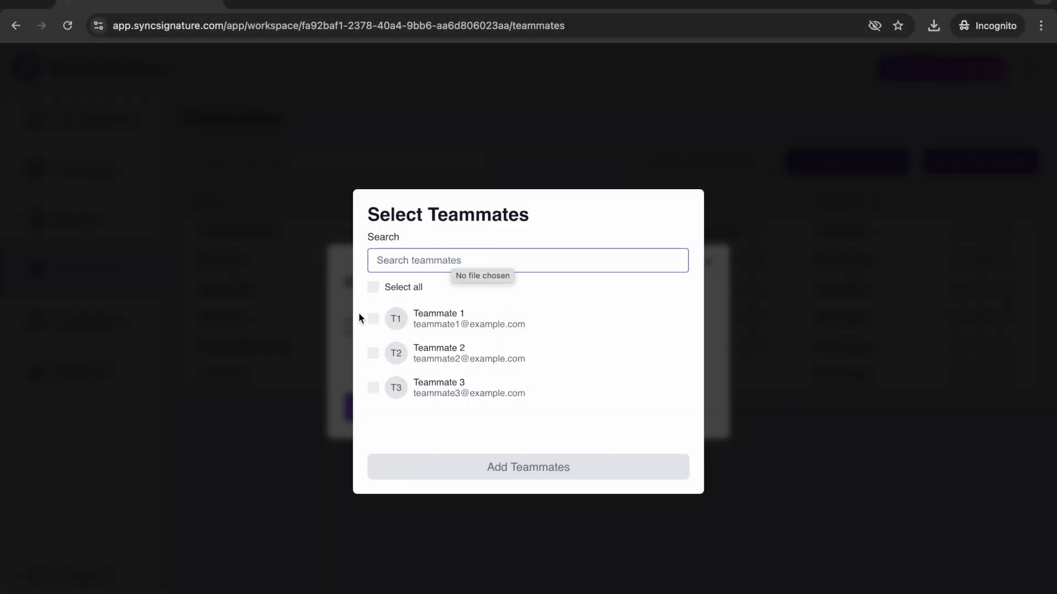
left_click(614, 362)
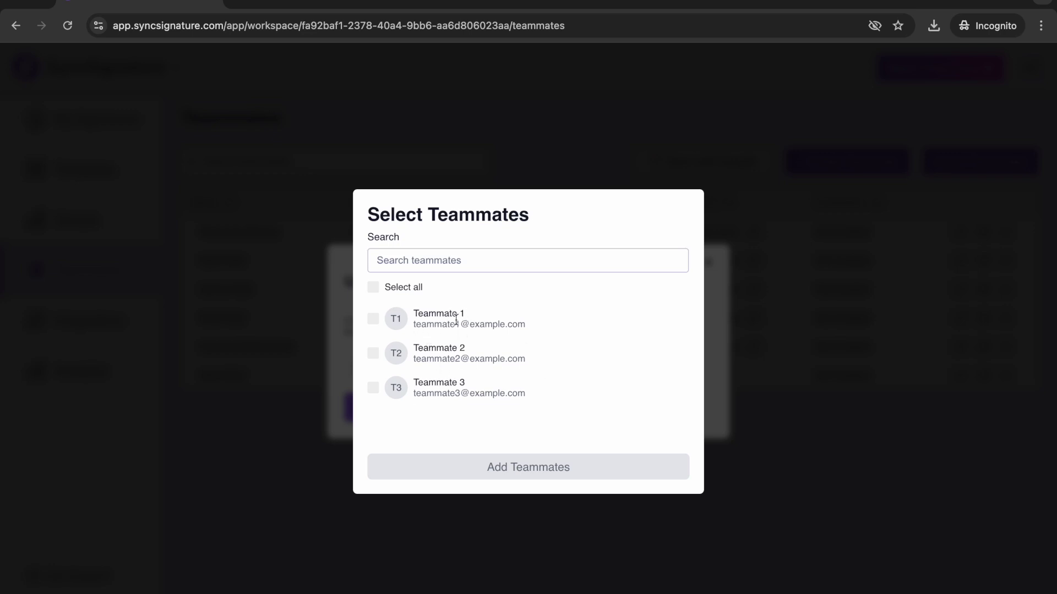
Step: Select only Teammate 1 and Teammate 2 and add them
left_click(374, 288)
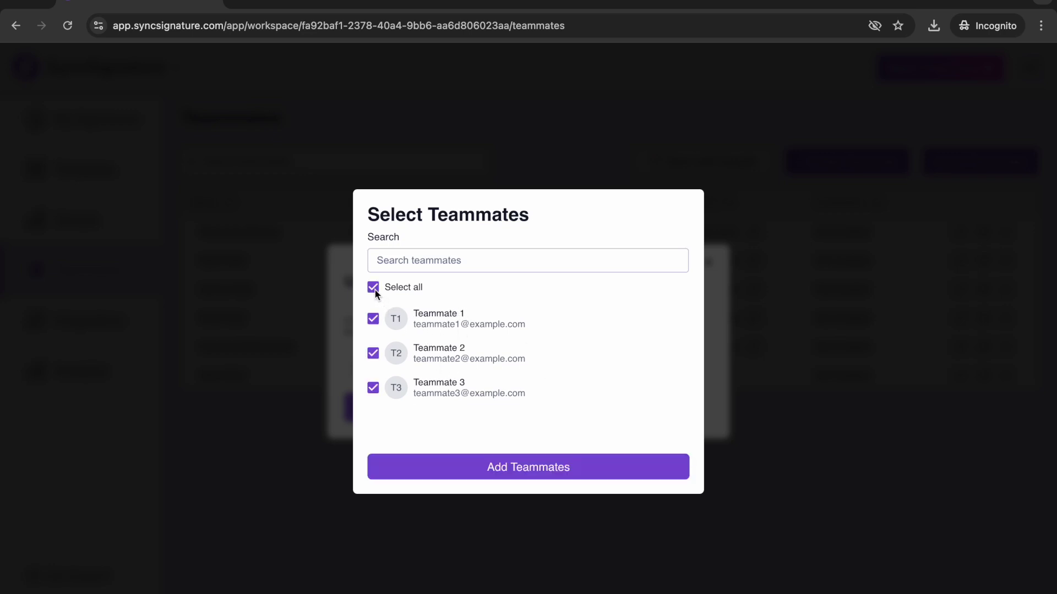
left_click(374, 289)
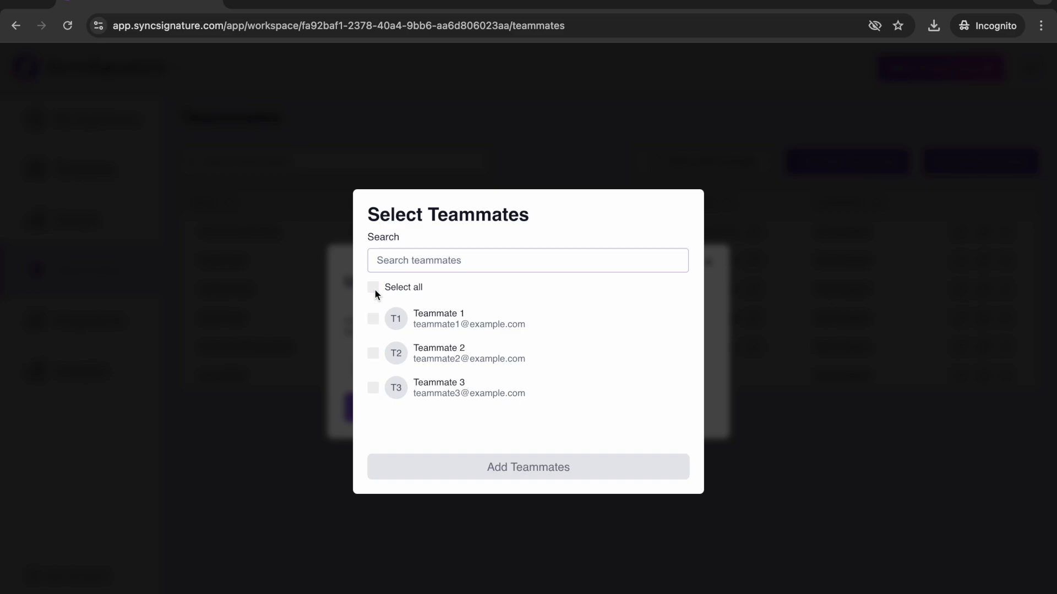
left_click(375, 322)
left_click(373, 353)
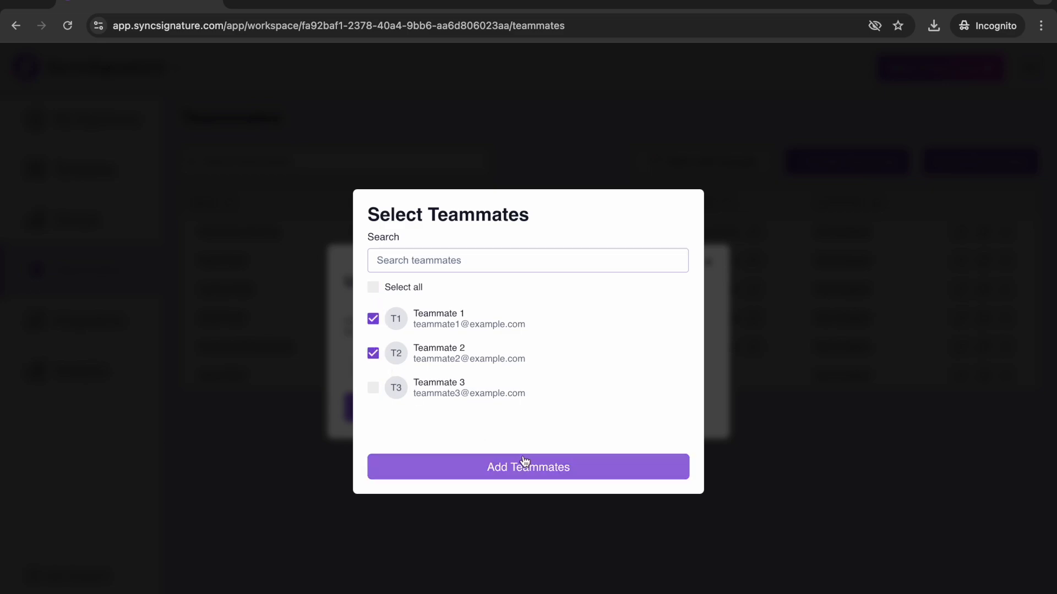
left_click(523, 465)
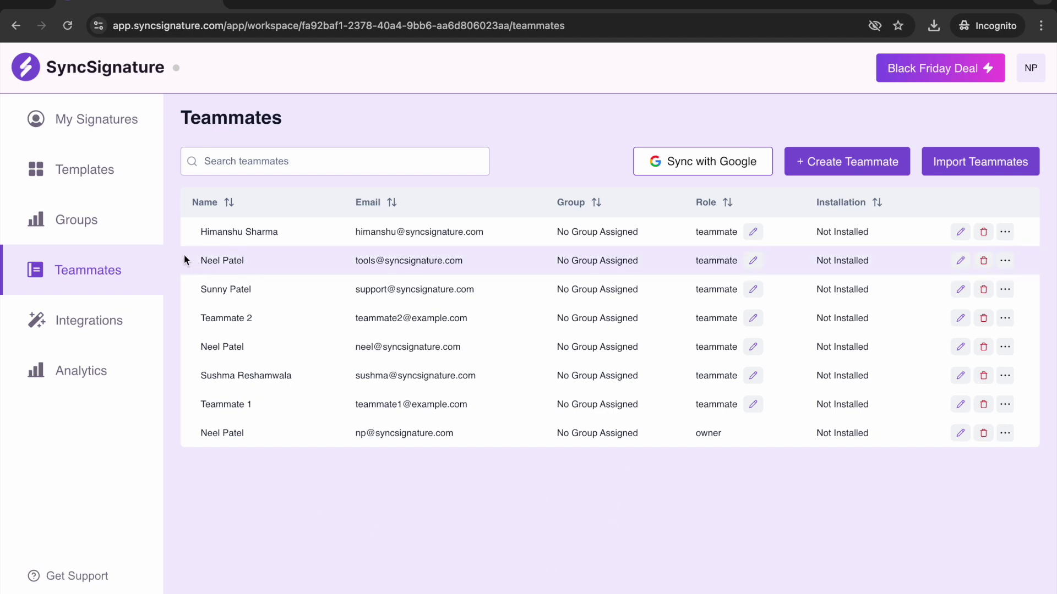
Step: Go to the Groups page listing the Main and Marketing groups
left_click(101, 227)
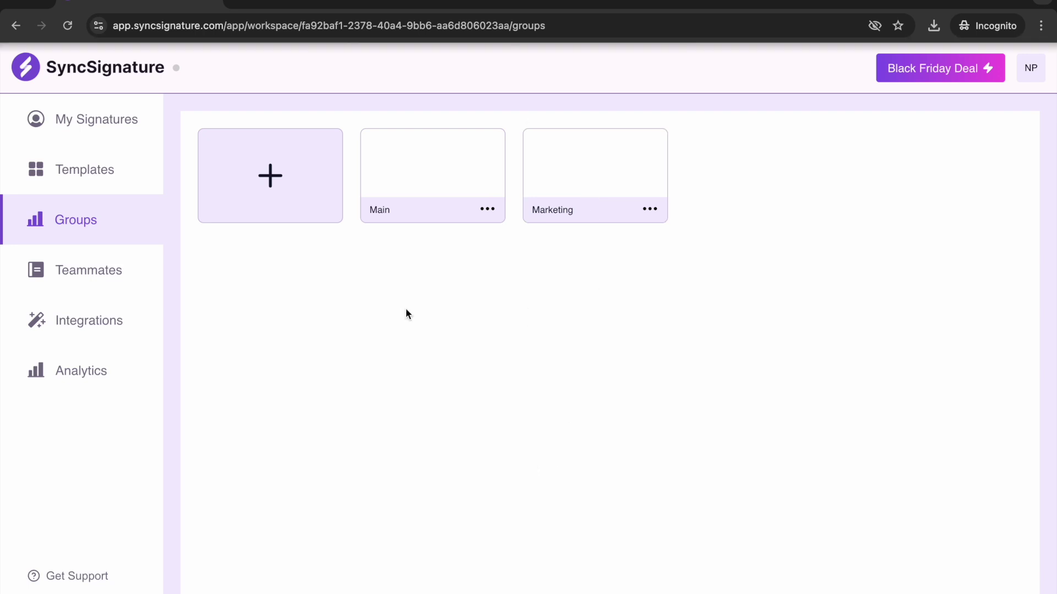
Step: Add a new group named 'Sales' with the Template 1 card selected, and create it
left_click(266, 183)
type("Sla")
key("BackSpace")
key("BackSpace")
type("ales")
left_click(582, 333)
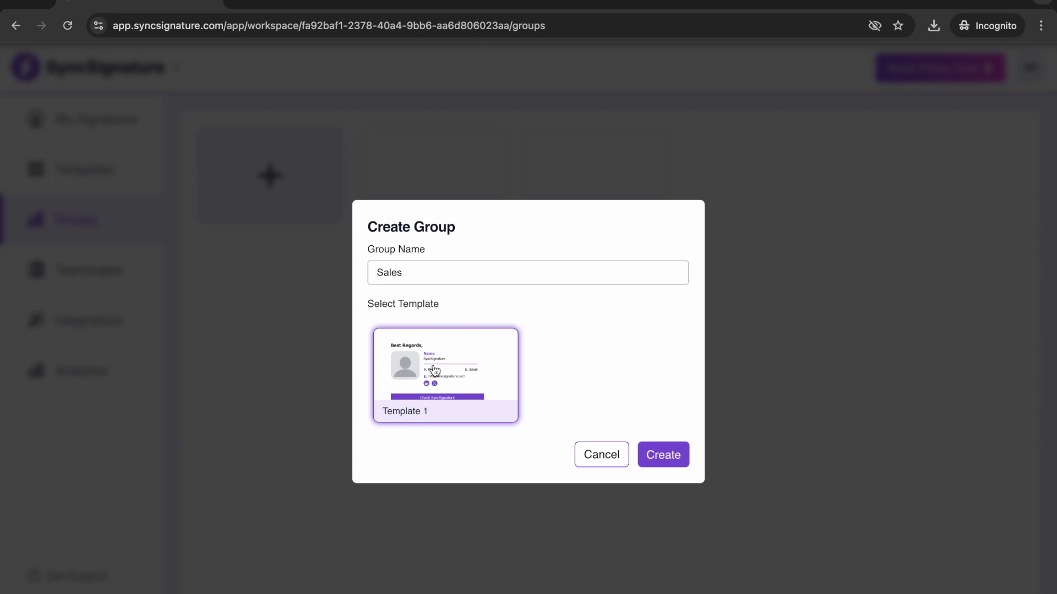
left_click(472, 259)
left_click(497, 347)
left_click(677, 459)
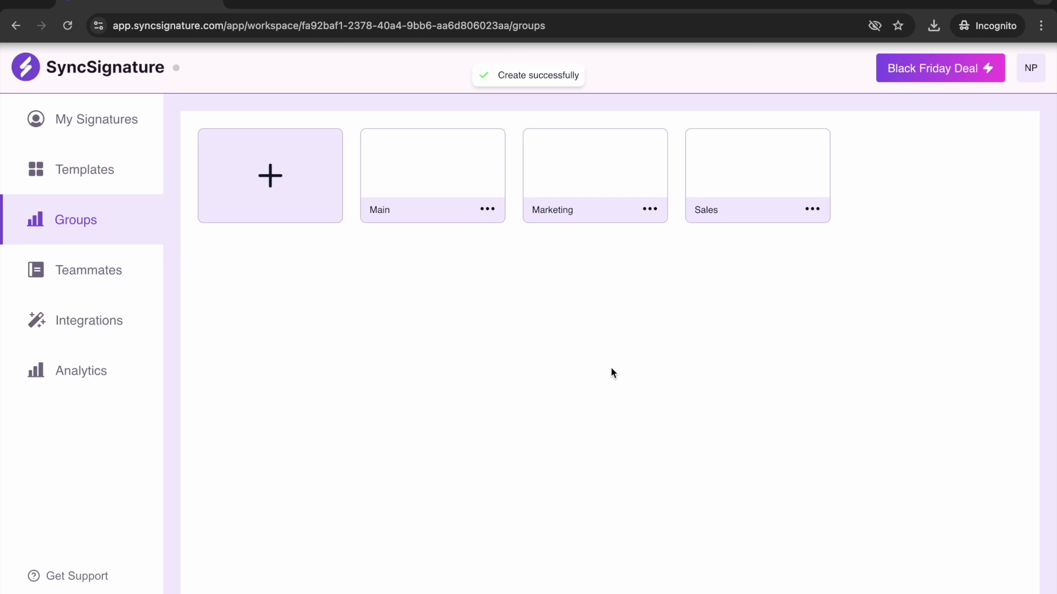
Step: Open the Sales group's details page and look over its contents
left_click(761, 175)
scroll(698, 406, "down", 1)
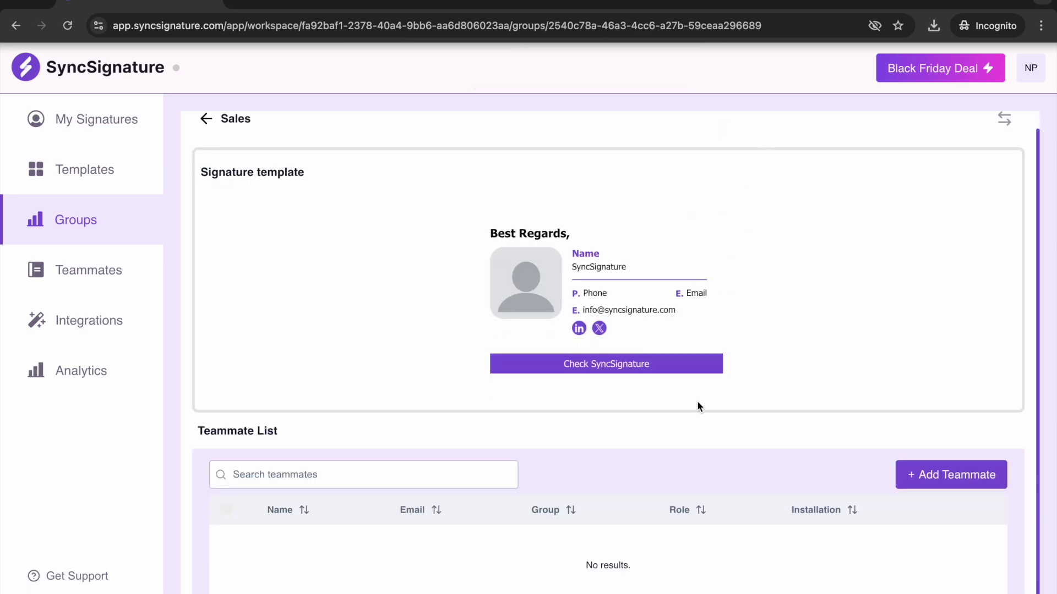
scroll(698, 406, "up", 1)
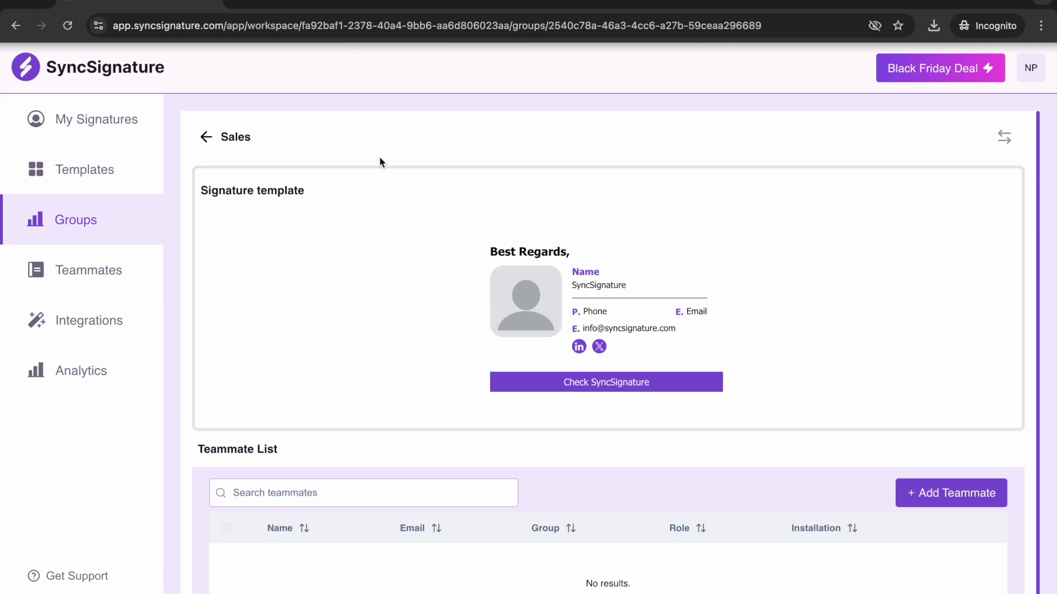
scroll(501, 432, "down", 1)
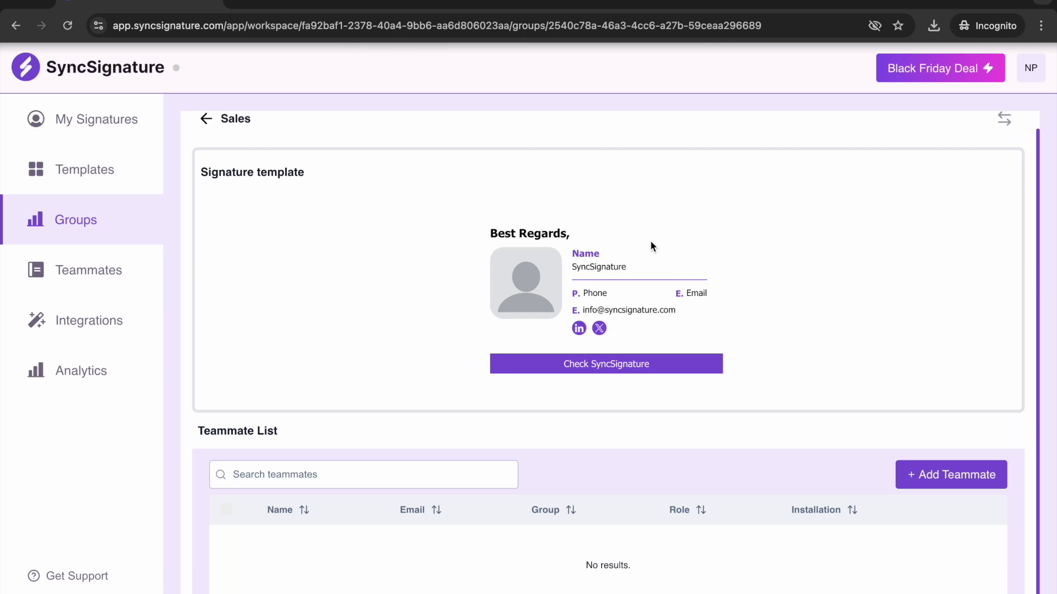
scroll(671, 279, "up", 1)
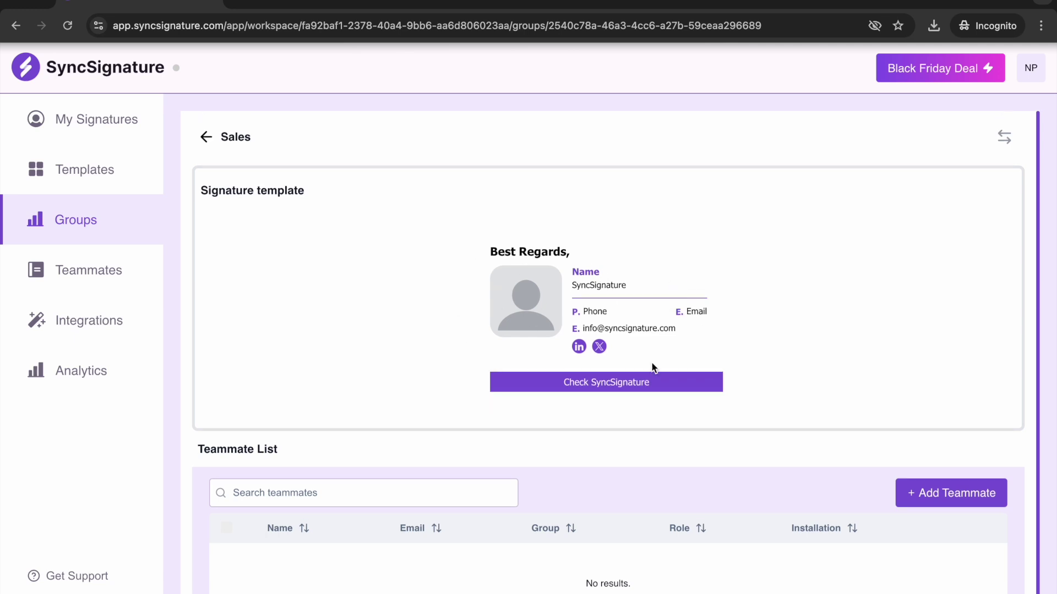
Step: Swap the Sales group's signature template to Template 1
left_click(1004, 138)
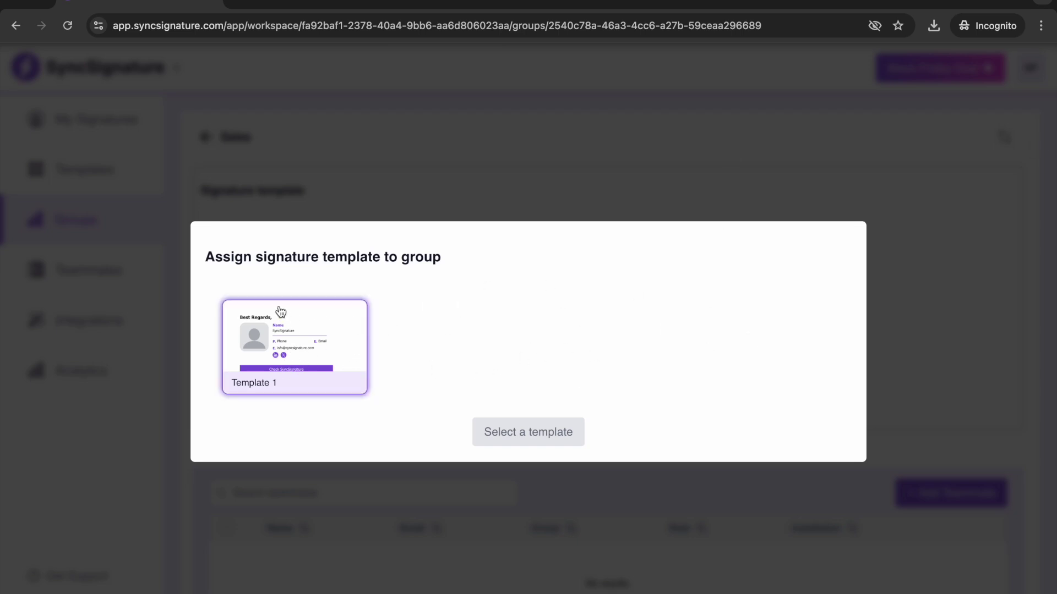
left_click(330, 366)
left_click(517, 432)
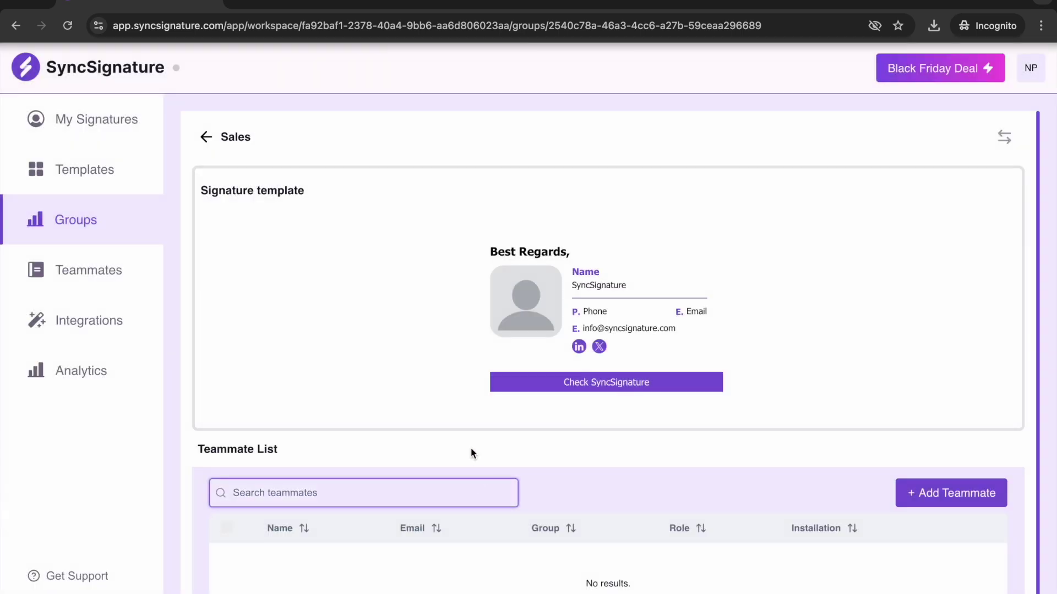
scroll(639, 487, "down", 1)
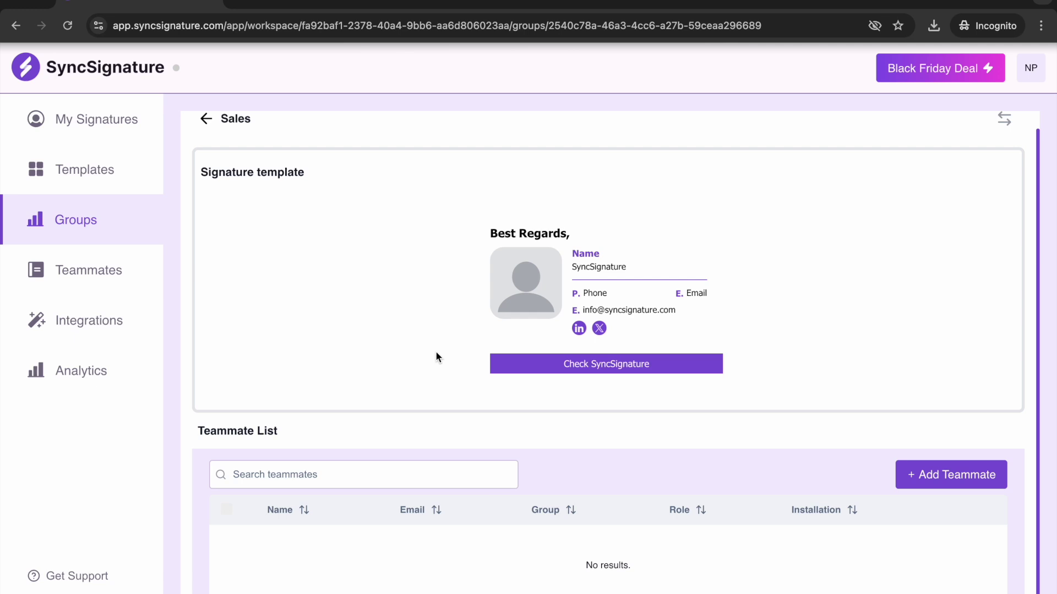
scroll(436, 354, "up", 1)
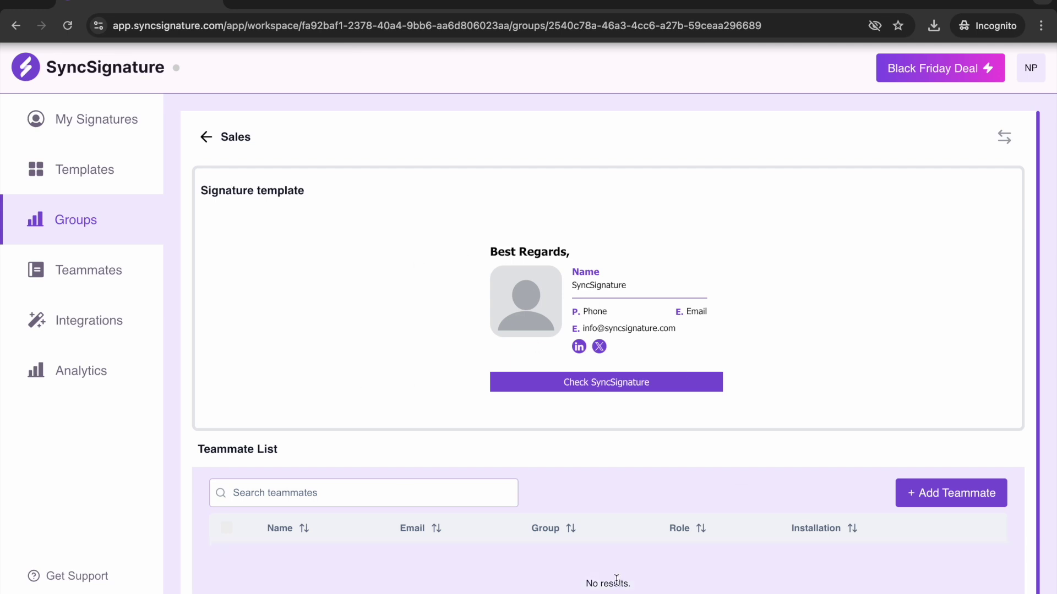
scroll(649, 468, "down", 1)
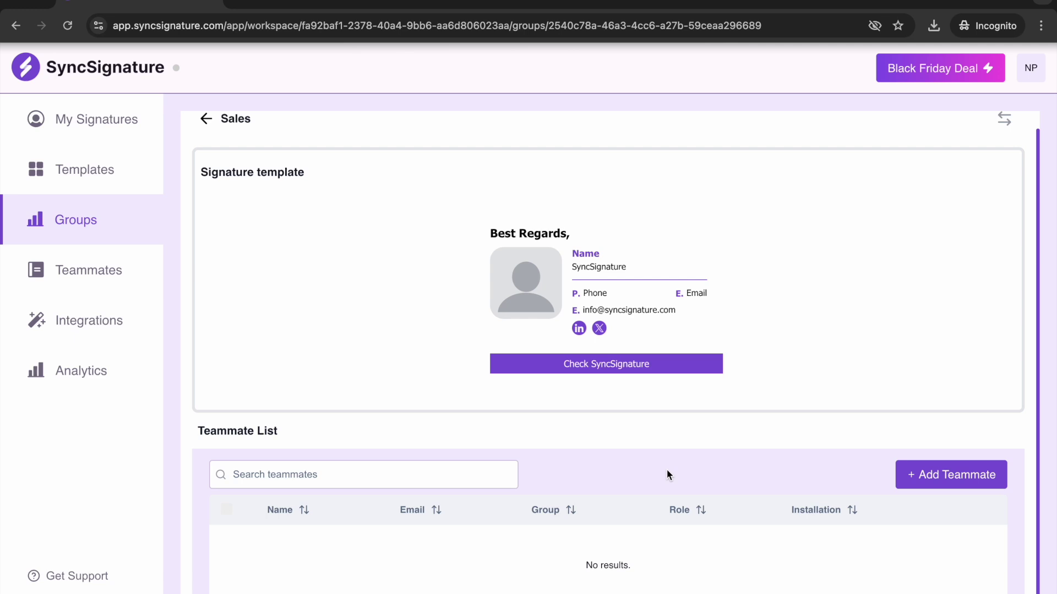
Step: Add one existing teammate to Sales, so they appear as a teammate with installation not done
left_click(960, 477)
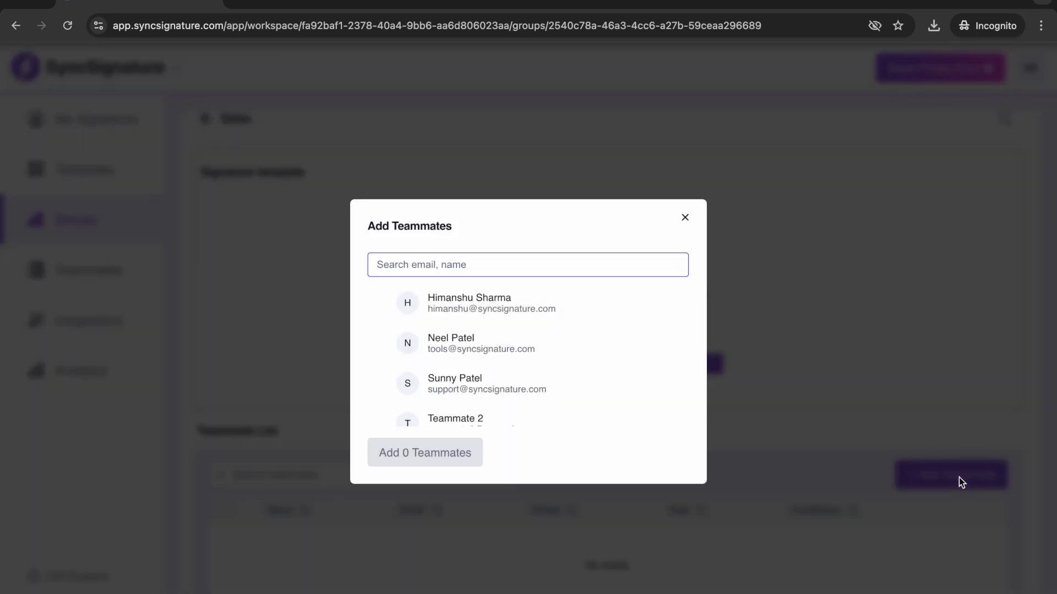
scroll(408, 399, "down", 2)
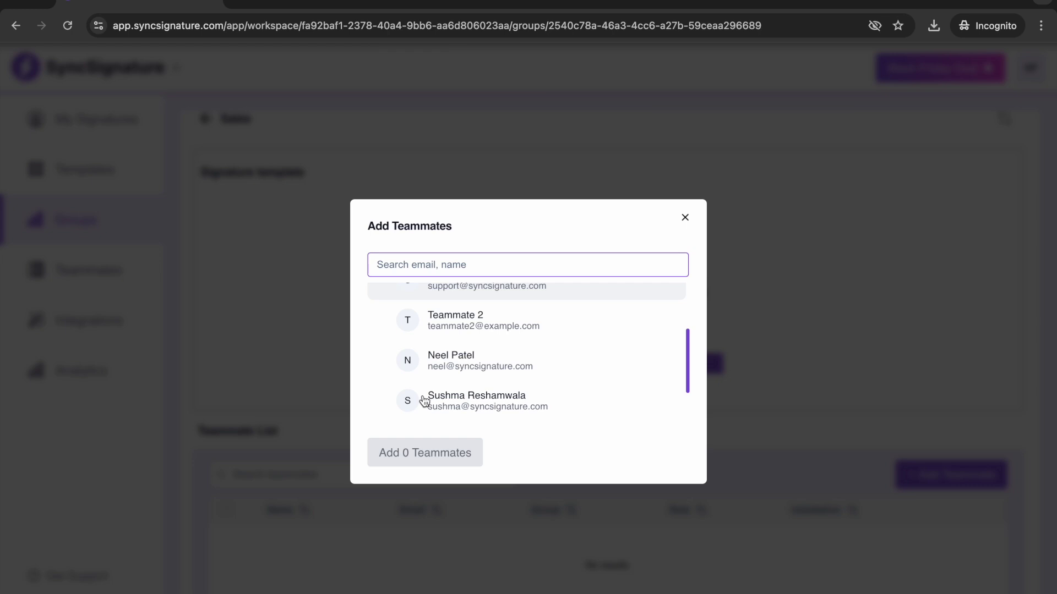
left_click(462, 356)
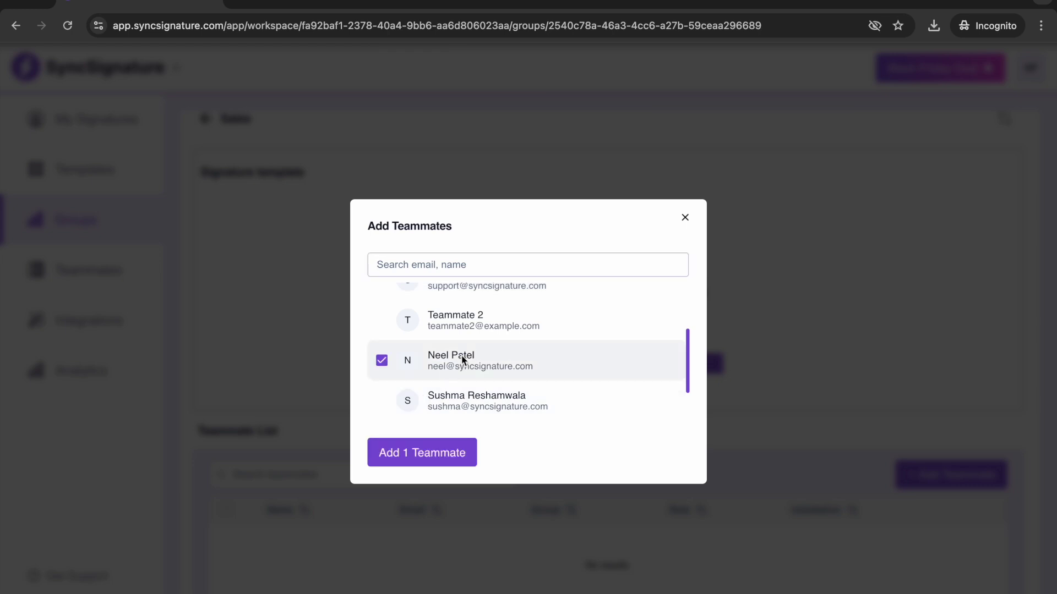
left_click(416, 465)
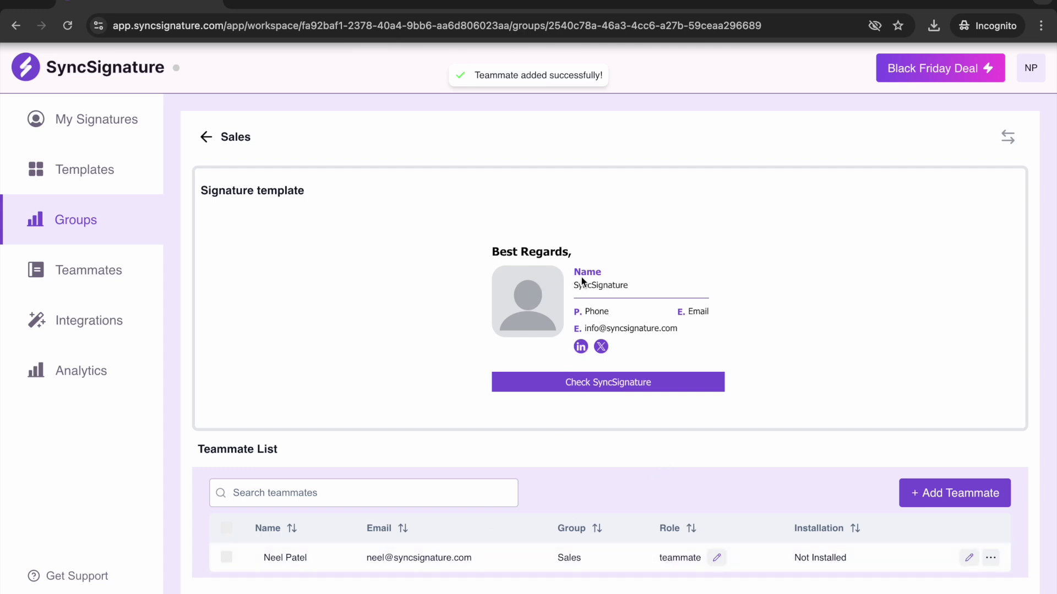
triple_click(417, 557)
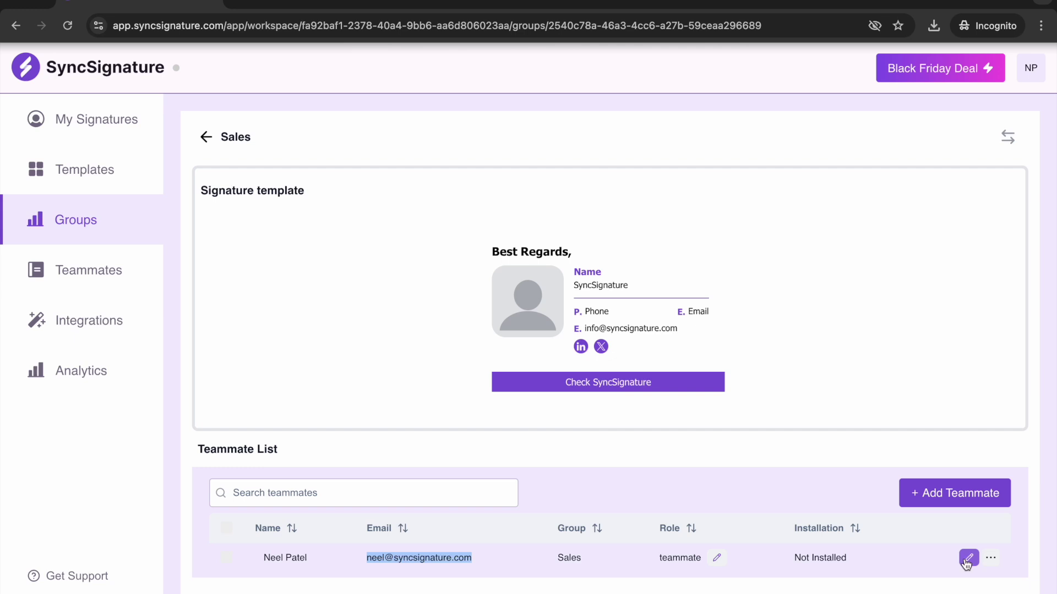
Step: Open the new Sales member's profile and choose a new profile photo
left_click(898, 571)
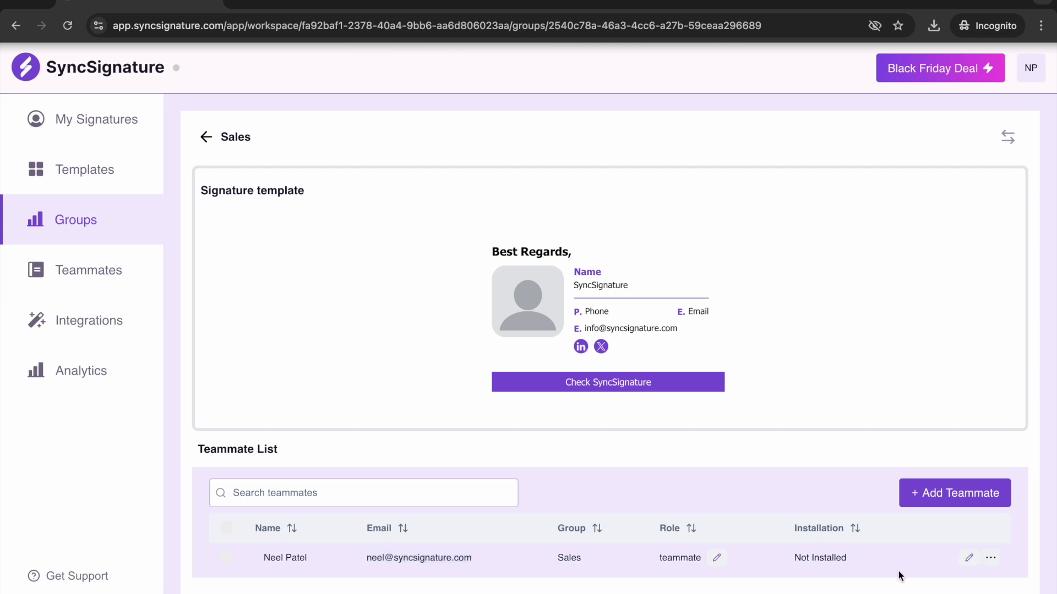
left_click(968, 558)
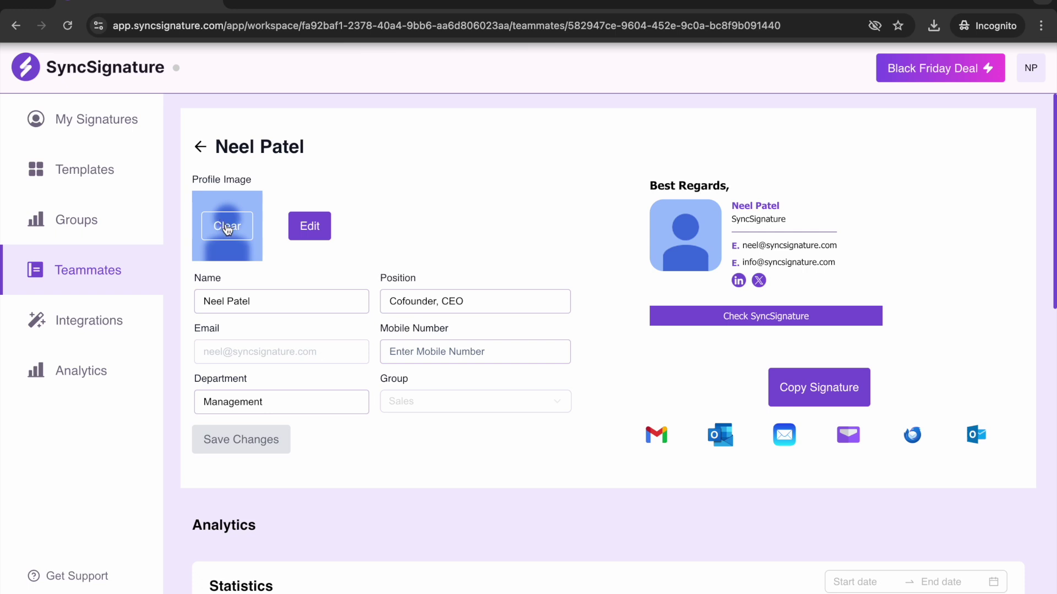
left_click(227, 229)
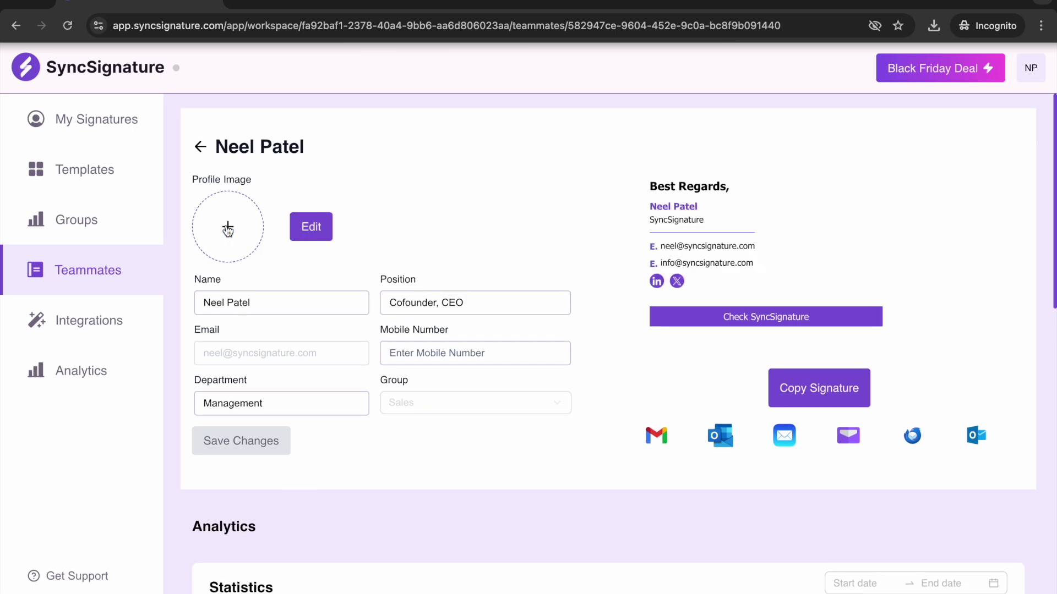
left_click(227, 229)
scroll(523, 360, "down", 15)
scroll(531, 358, "down", 10)
double_click(465, 385)
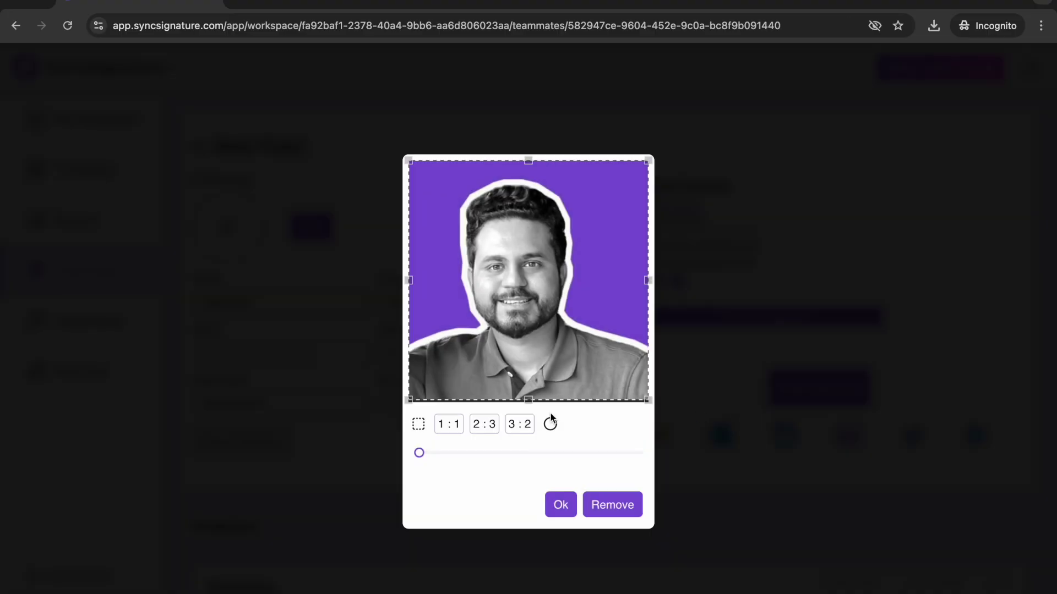
Step: Accept the cropped photo, save the profile and copy the teammate's email signature
left_click(559, 504)
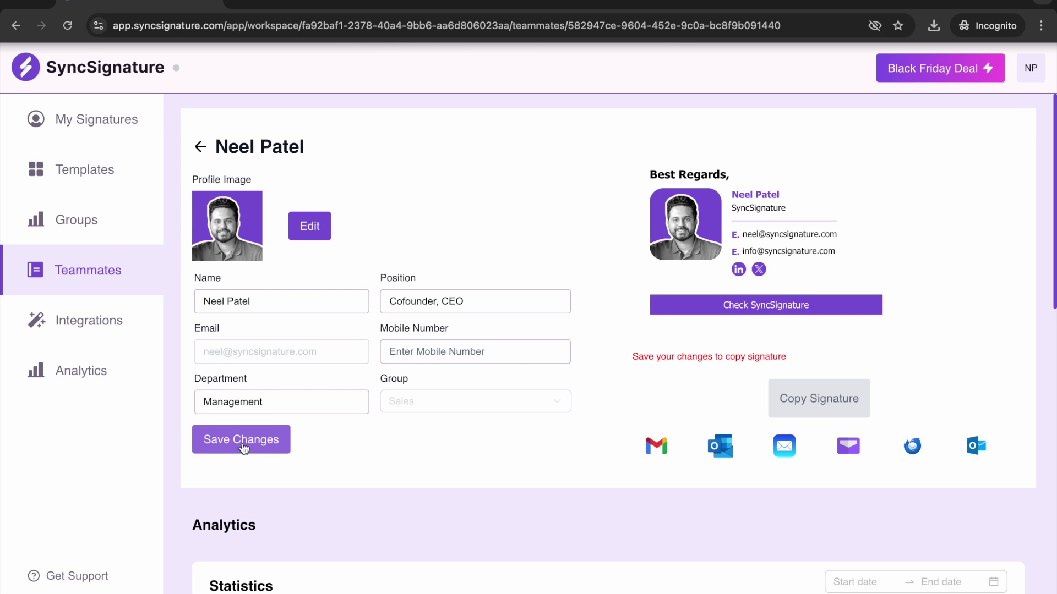
left_click(243, 448)
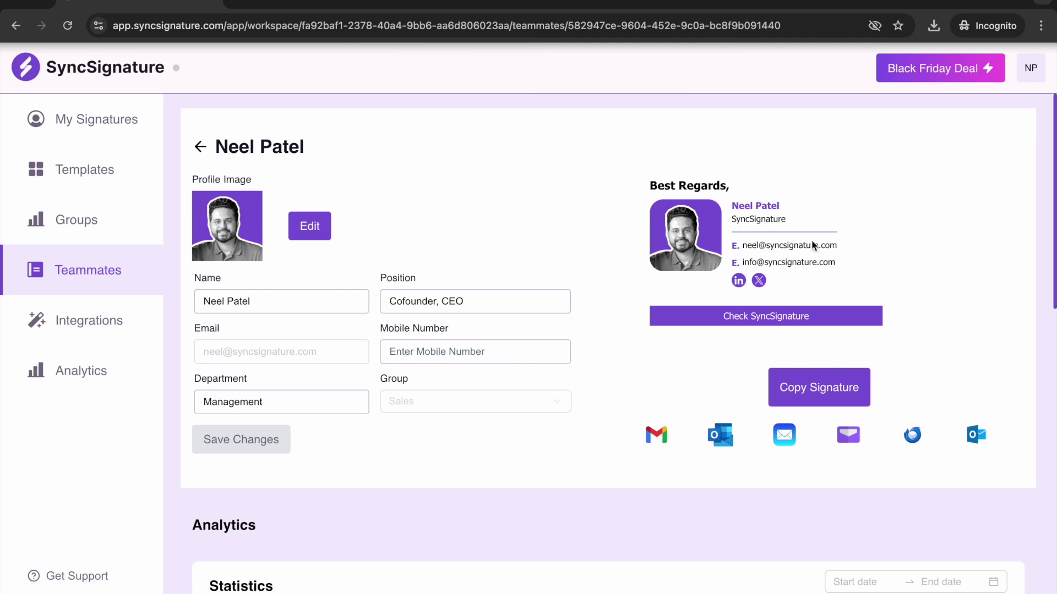
left_click(824, 390)
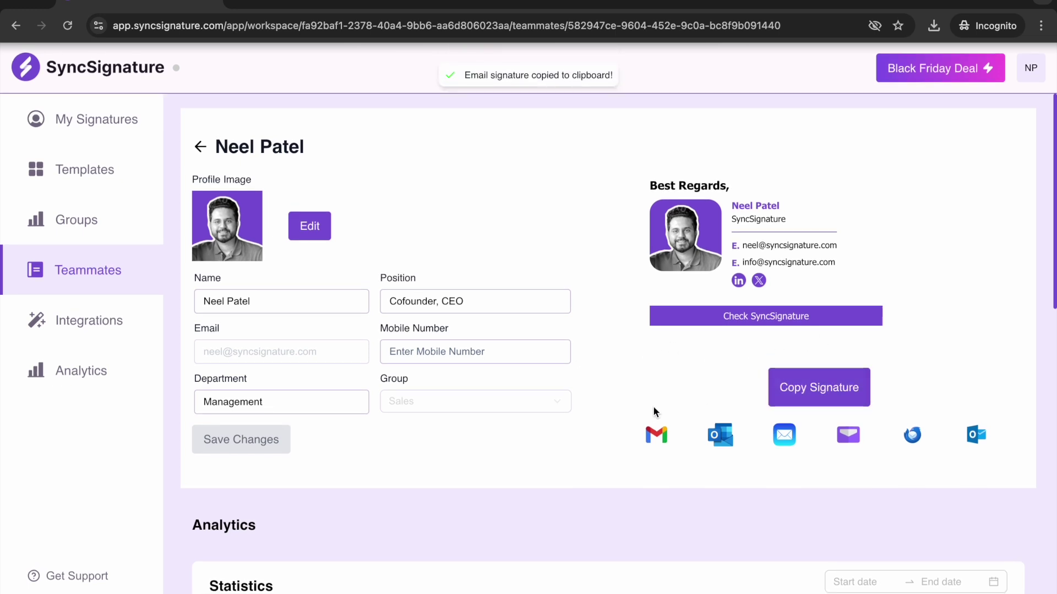
left_click(655, 438)
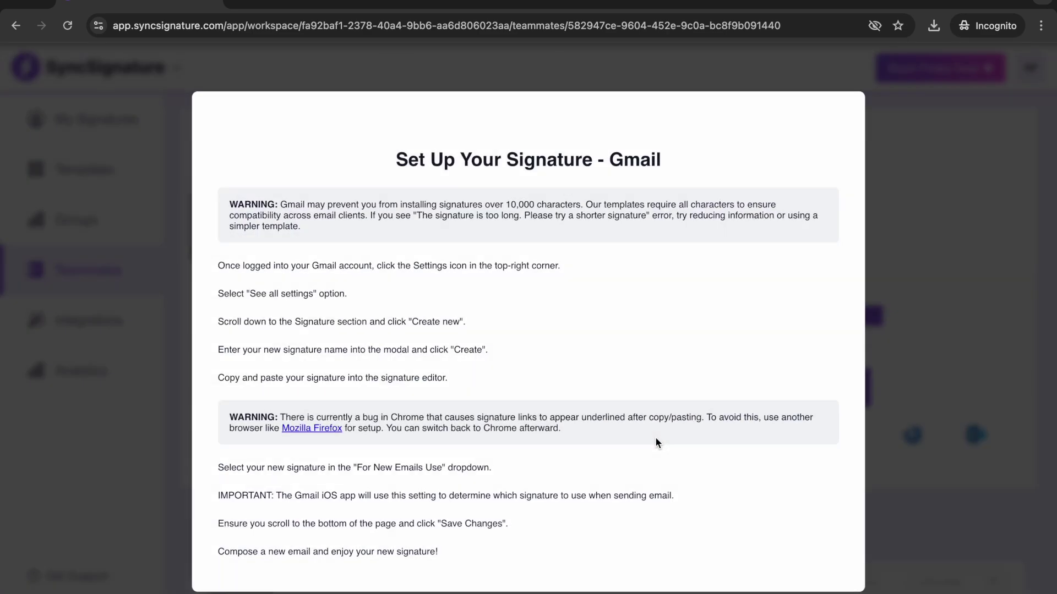
left_click(952, 482)
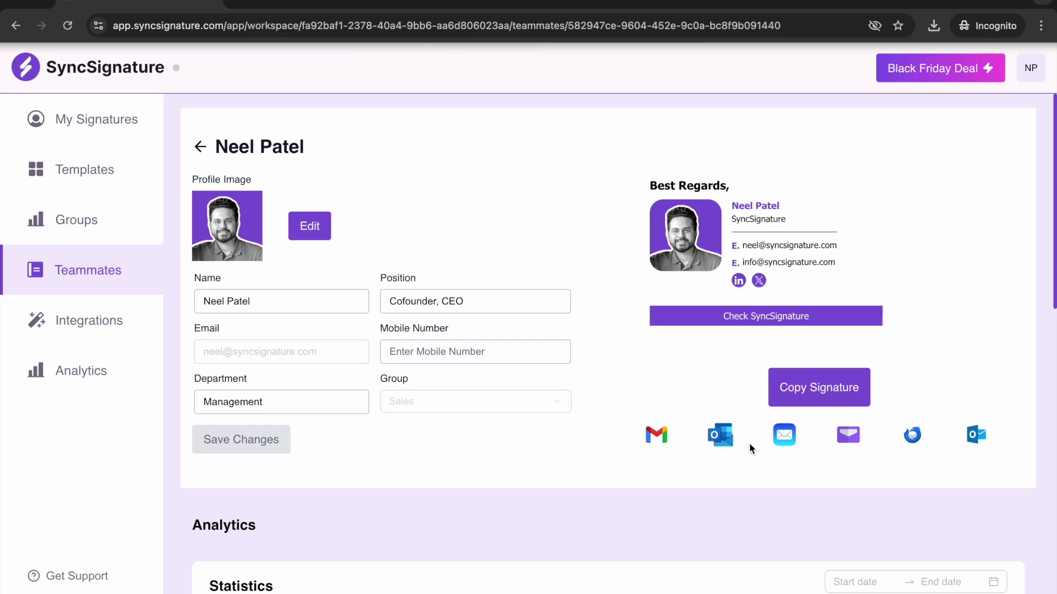
left_click(724, 439)
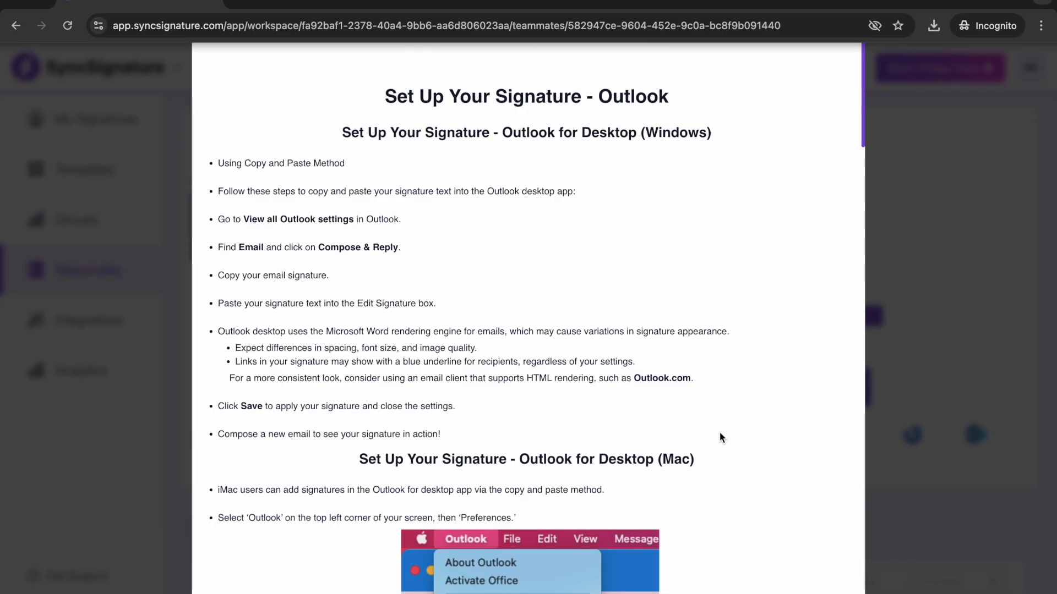
scroll(678, 343, "down", 15)
scroll(678, 344, "up", 15)
left_click(867, 381)
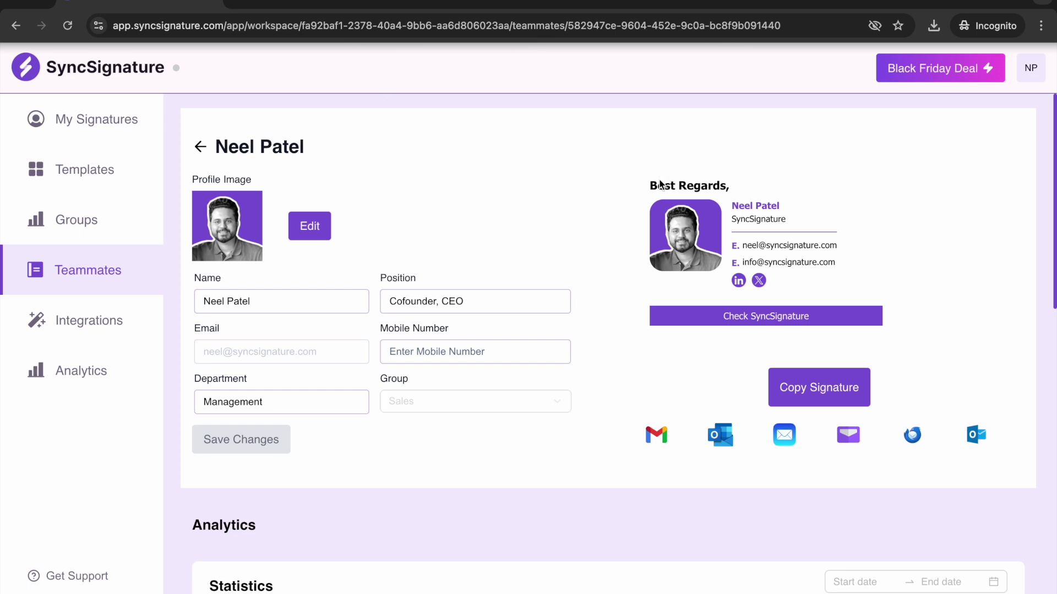
Step: Go to the Sales group and open its teammate's profile for editing
left_click(201, 147)
left_click(131, 234)
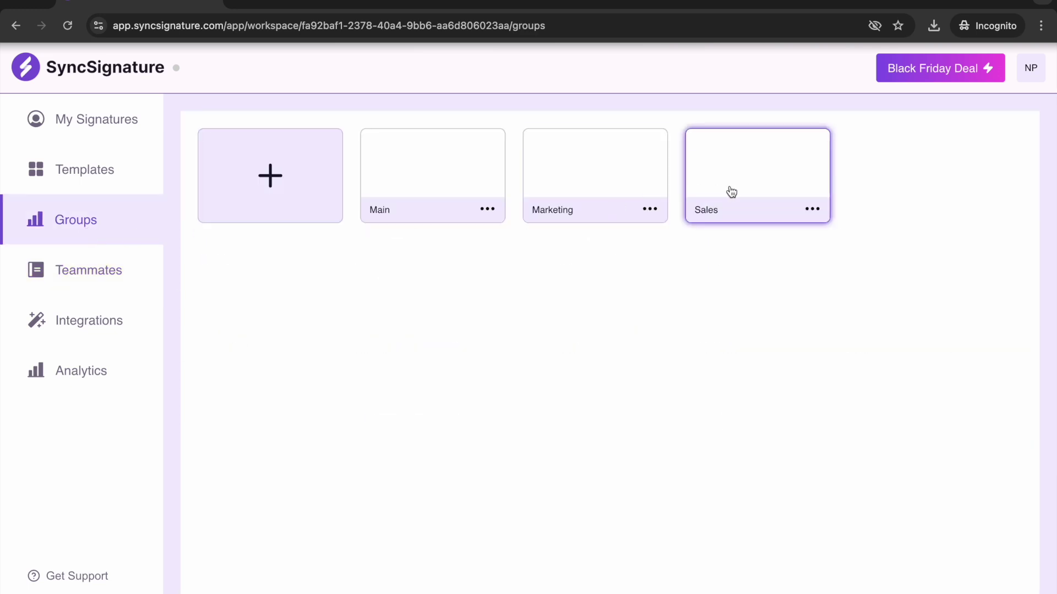
left_click(730, 193)
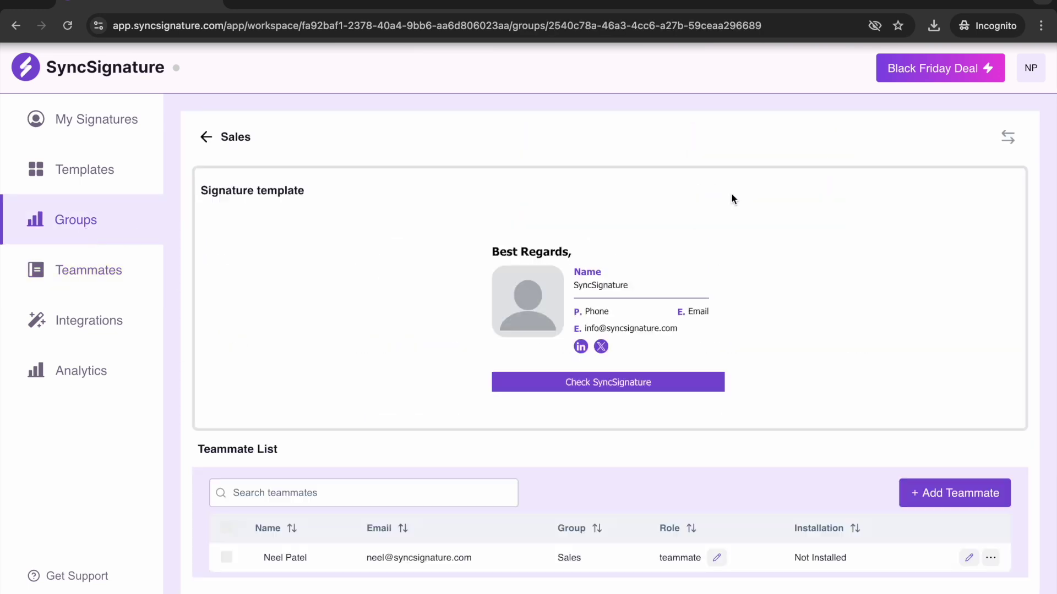
left_click(226, 557)
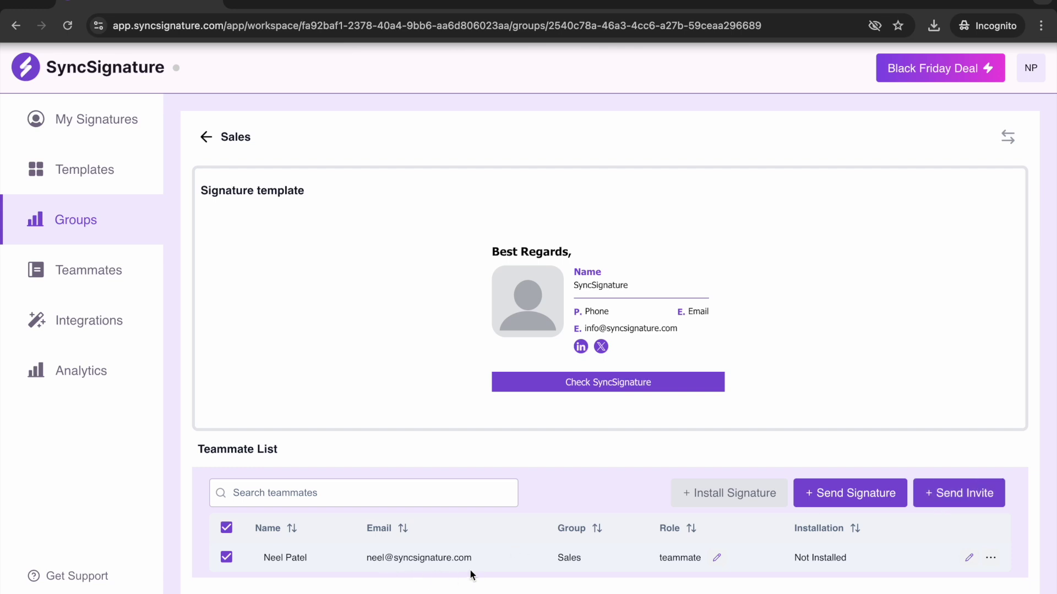
left_click(969, 557)
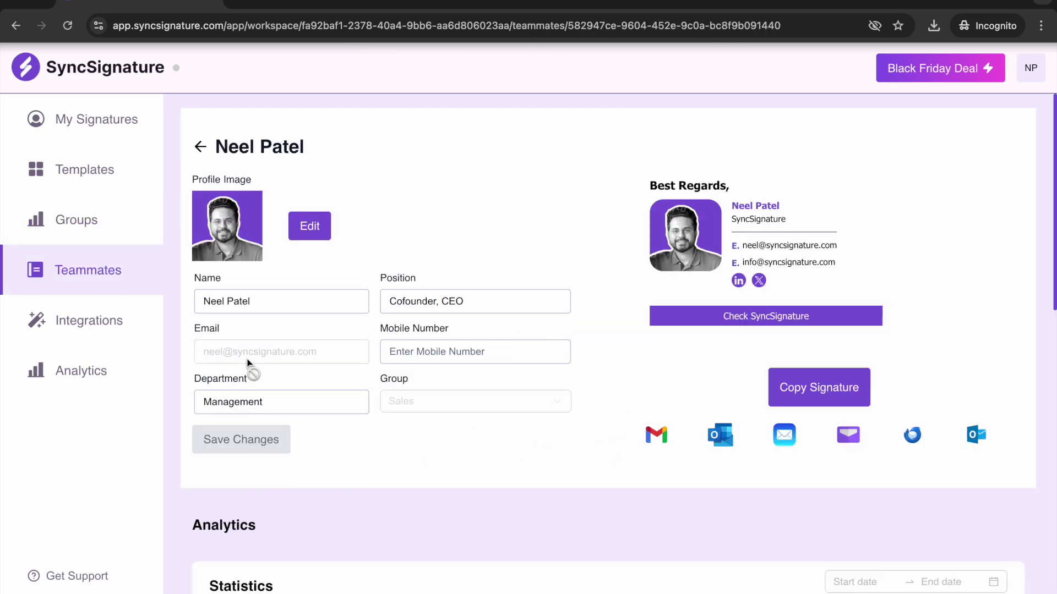
Step: Check the surname, position CEO and department Management, then return to the Teammates list
double_click(299, 302)
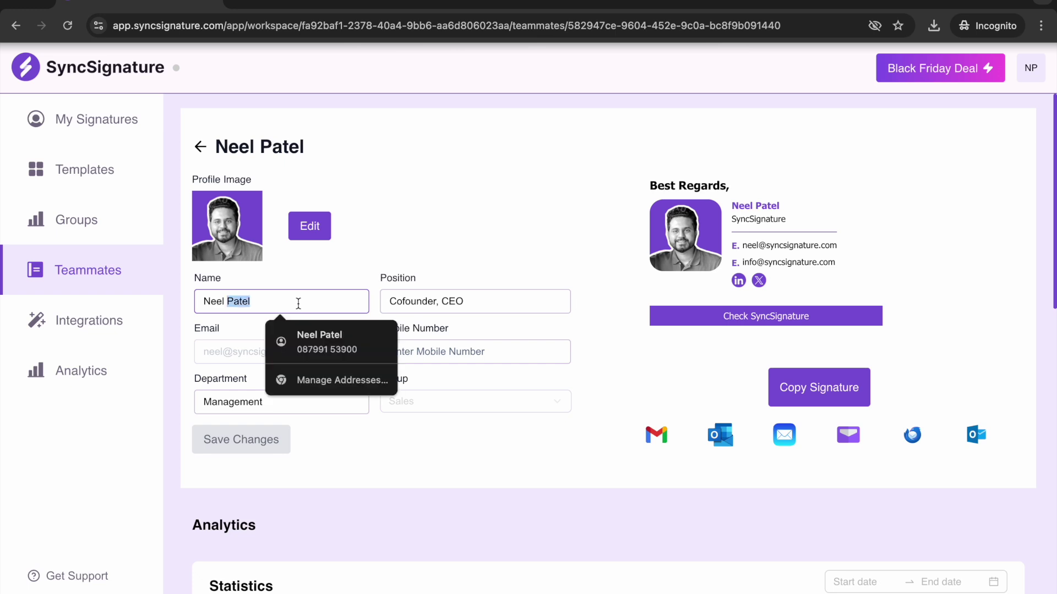
double_click(461, 302)
left_click(306, 394)
double_click(307, 394)
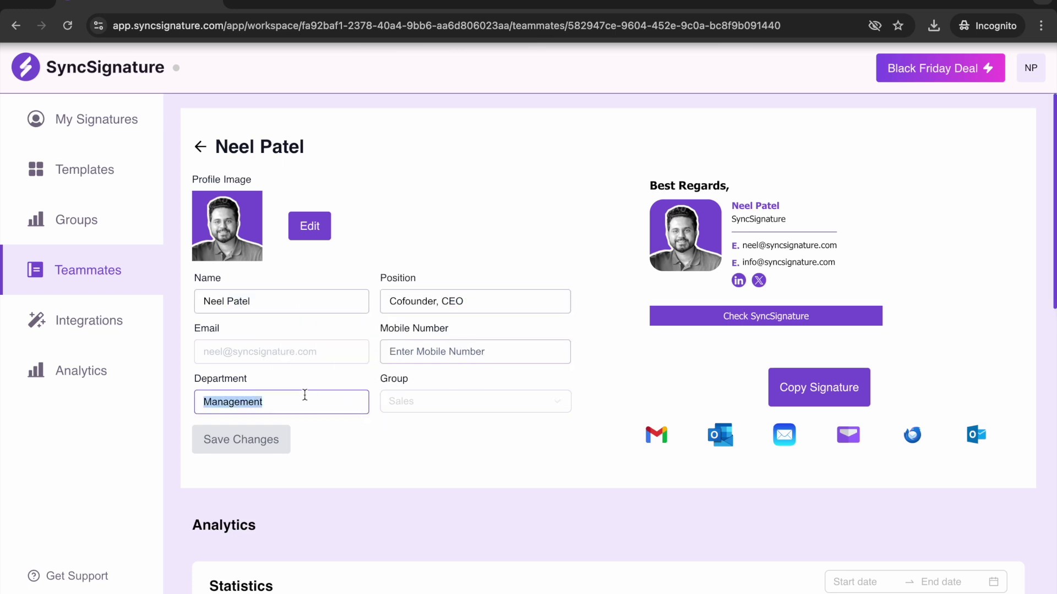
left_click(354, 407)
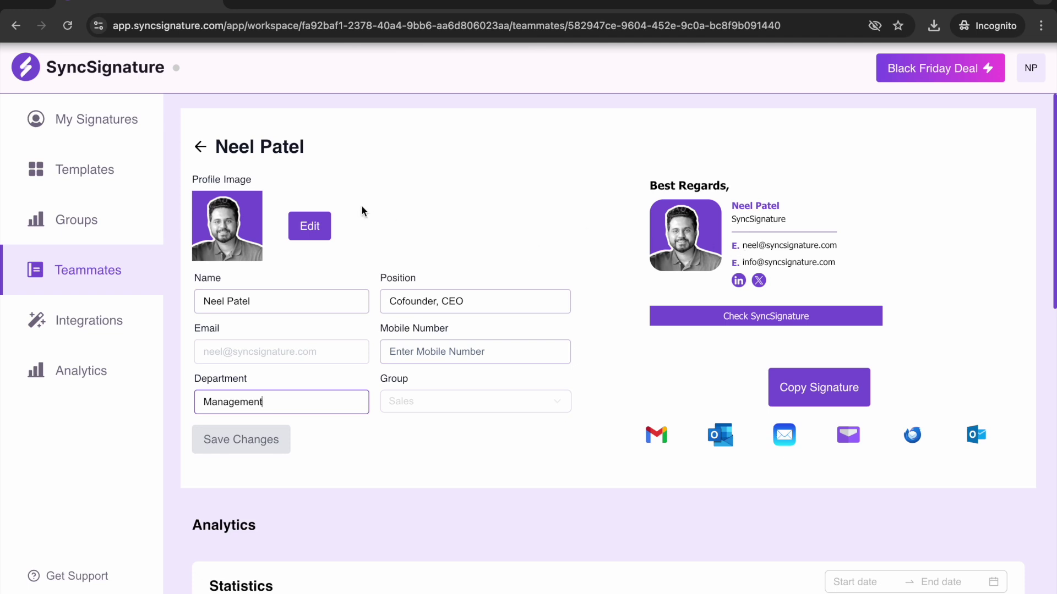
left_click(198, 159)
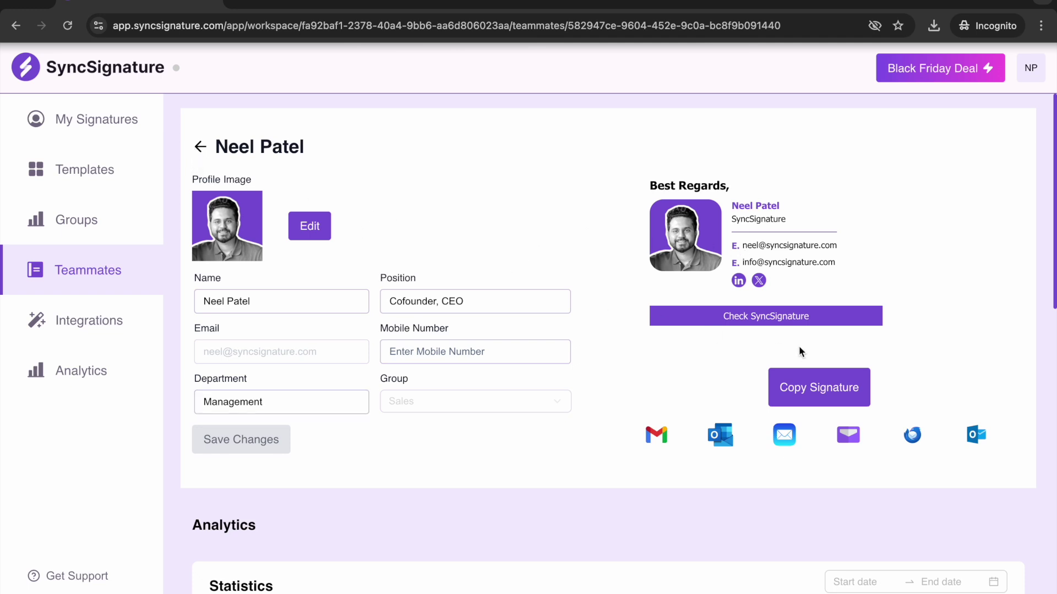
left_click(200, 150)
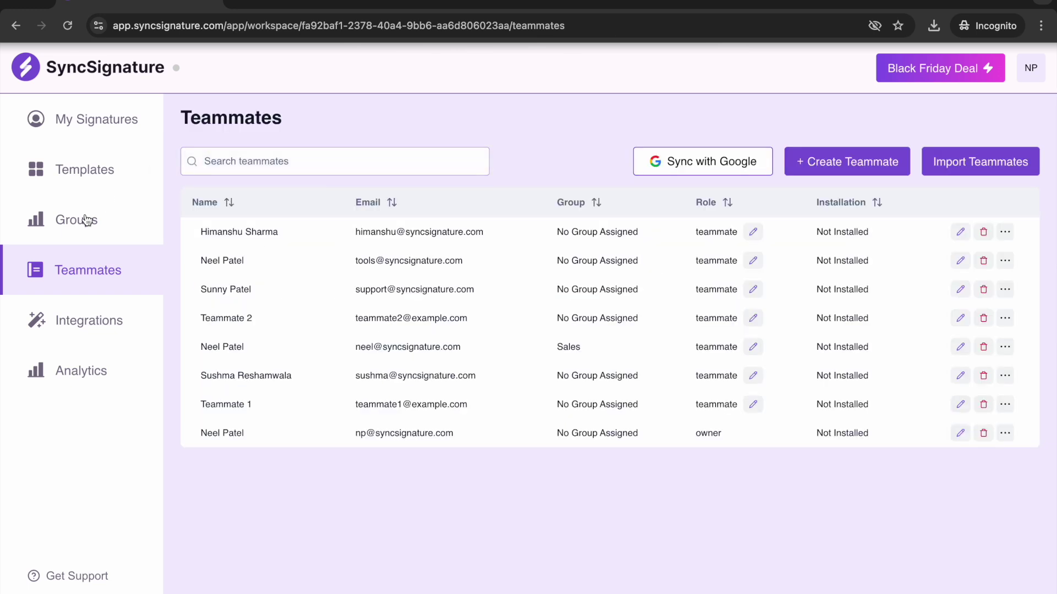
Step: Open the Sales group, view its member's profile, then come back to the Sales group page
left_click(86, 220)
left_click(751, 177)
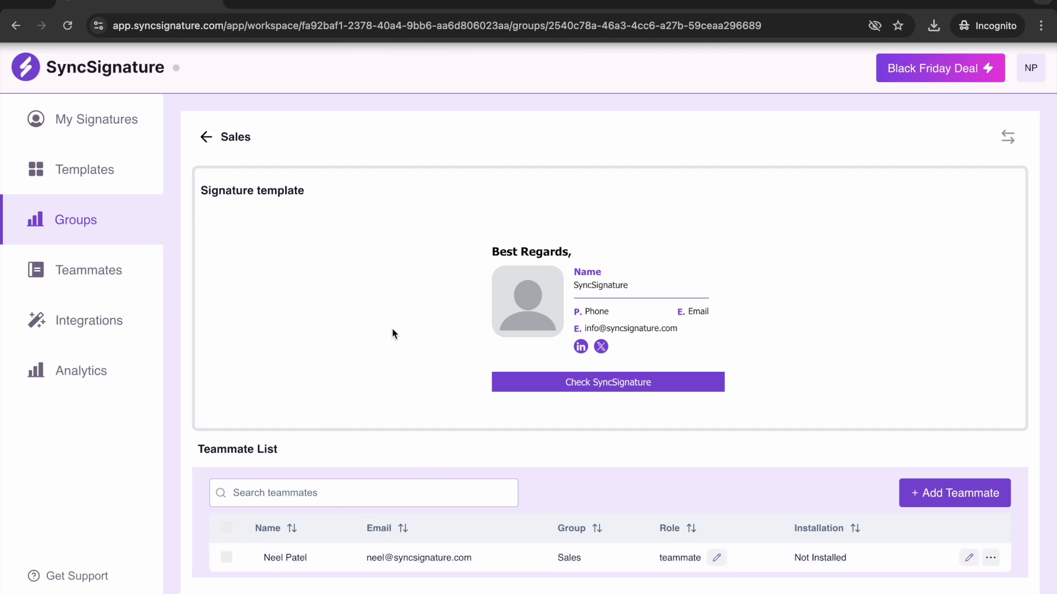
left_click(968, 558)
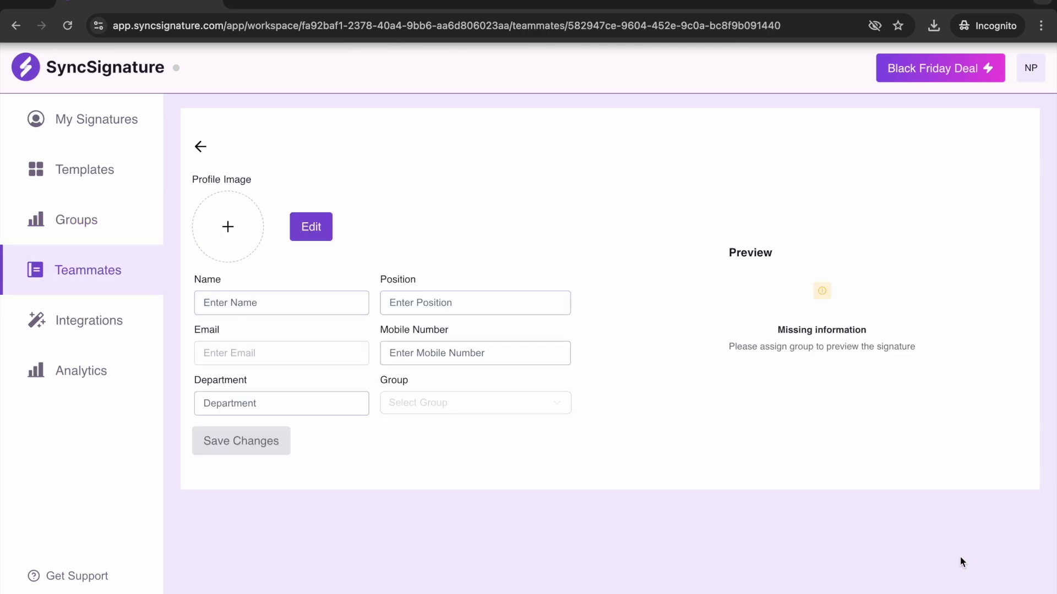
left_click(199, 147)
left_click(70, 218)
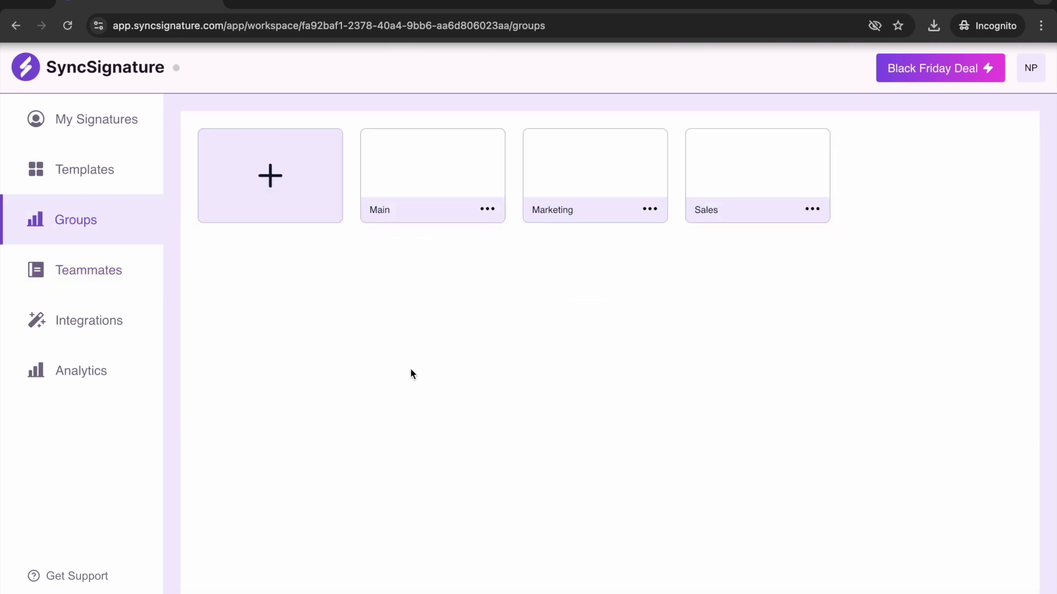
left_click(700, 177)
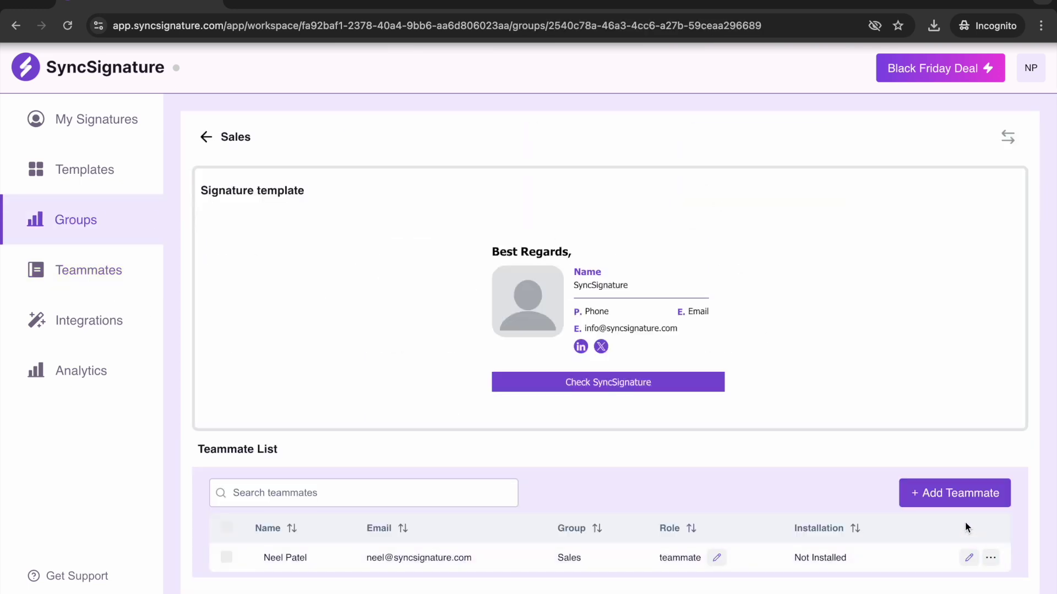
Step: Add three more teammates to the Sales group
left_click(972, 492)
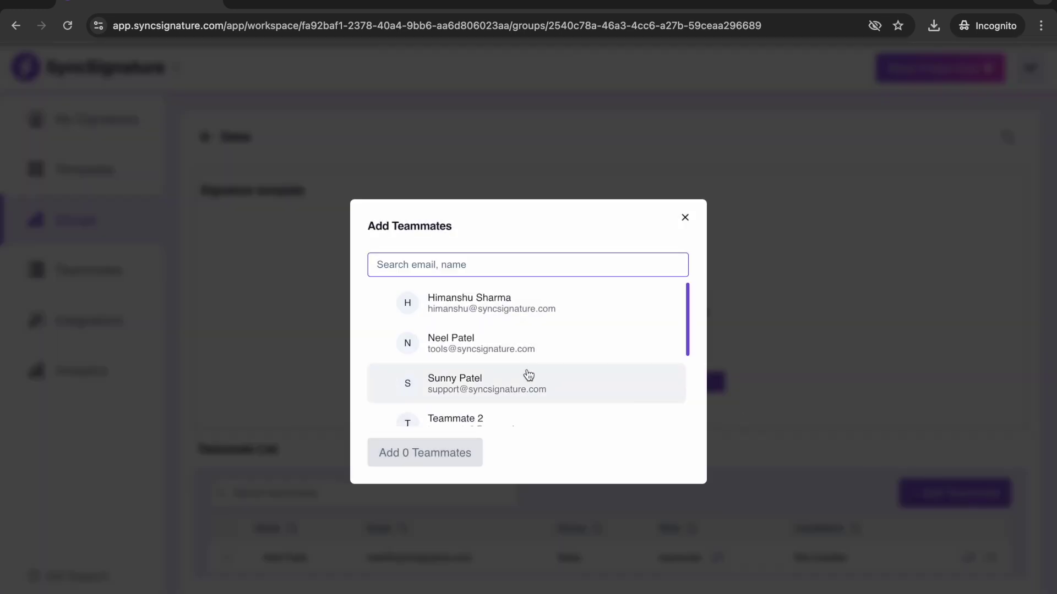
scroll(481, 370, "down", 1)
left_click(462, 352)
left_click(455, 399)
scroll(456, 399, "down", 1)
left_click(455, 399)
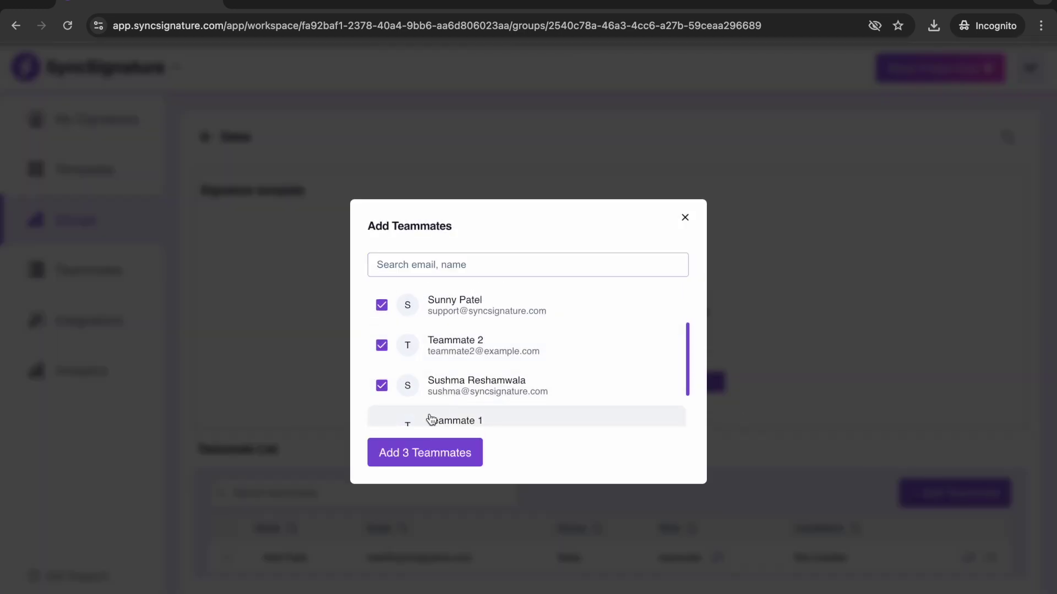
left_click(429, 457)
Step: Check Teammate 2's name and e-mail in the list and open their profile
scroll(427, 452, "down", 1)
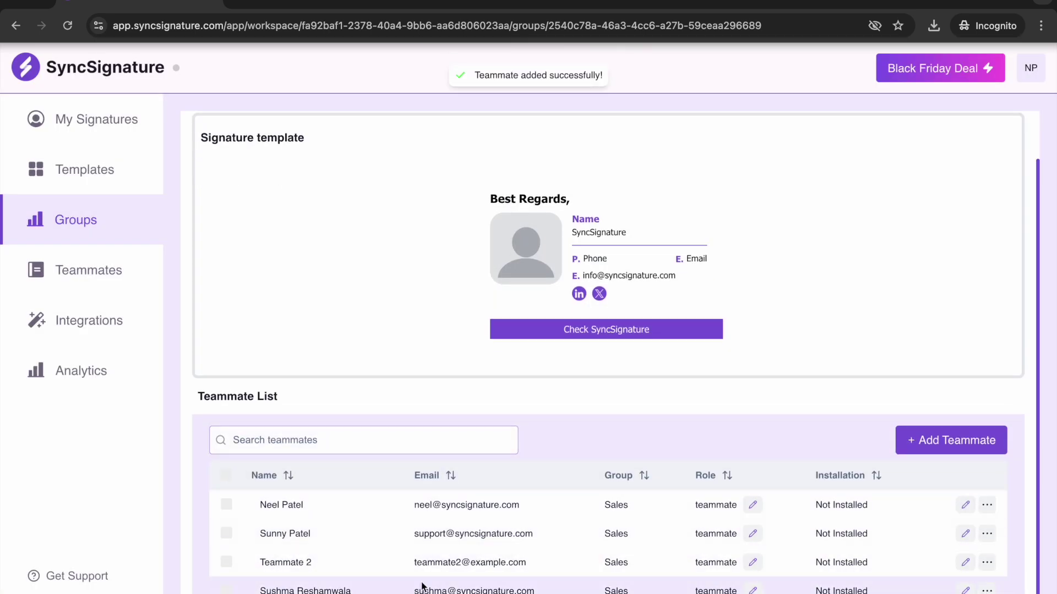
triple_click(300, 534)
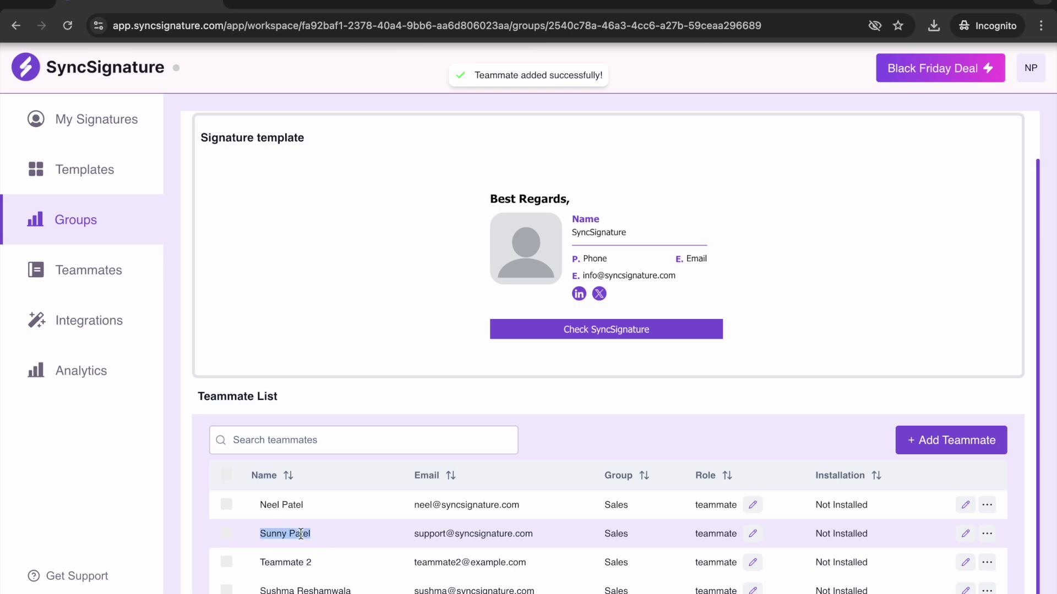
double_click(482, 535)
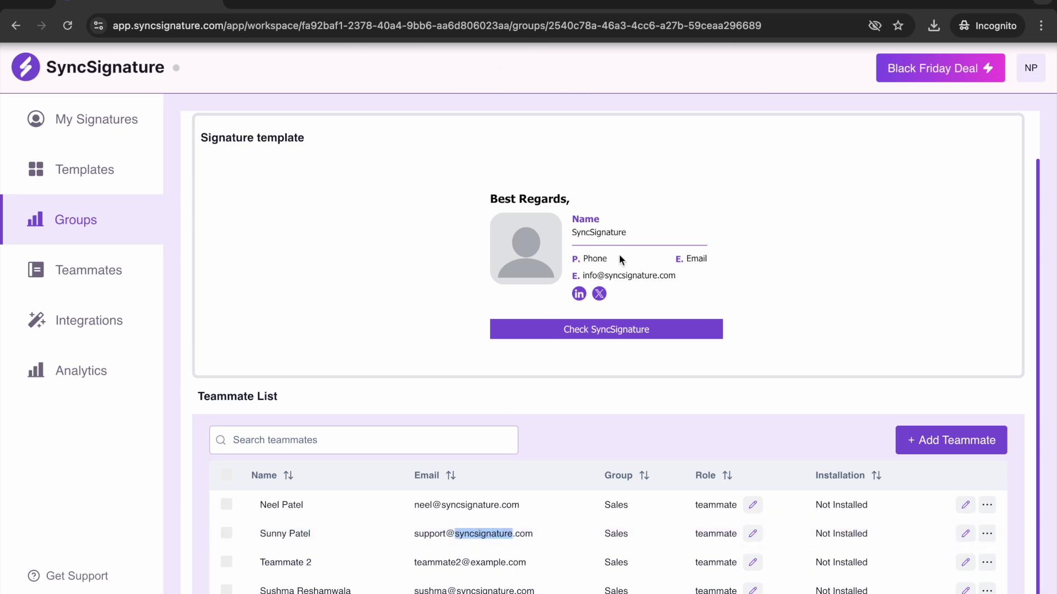
left_click(965, 563)
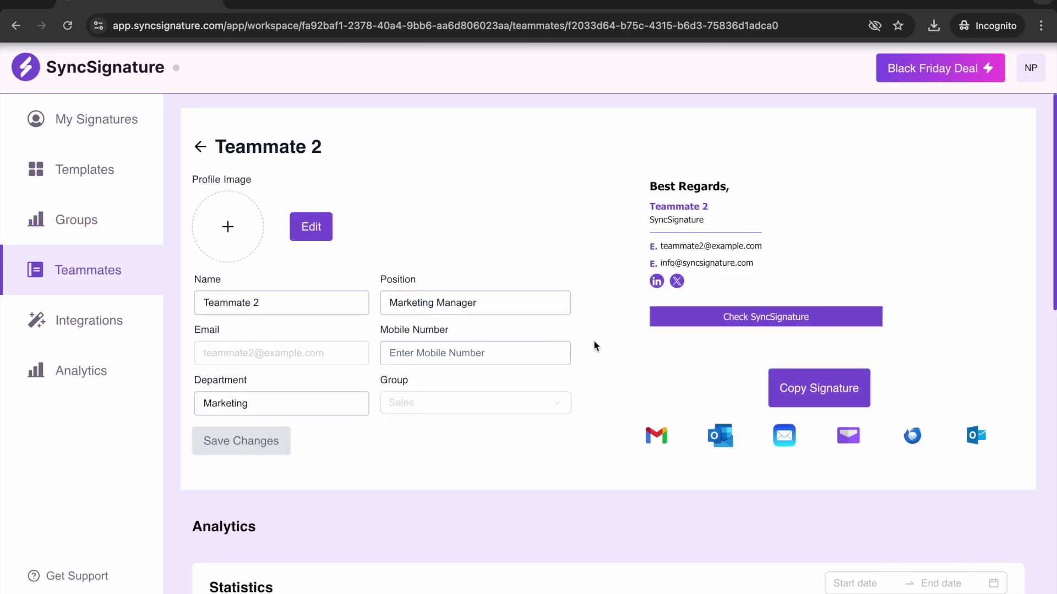
Step: Return to the Sales group, toggle select-all teammates on and off, then go to Integrations
left_click(14, 26)
scroll(535, 491, "down", 2)
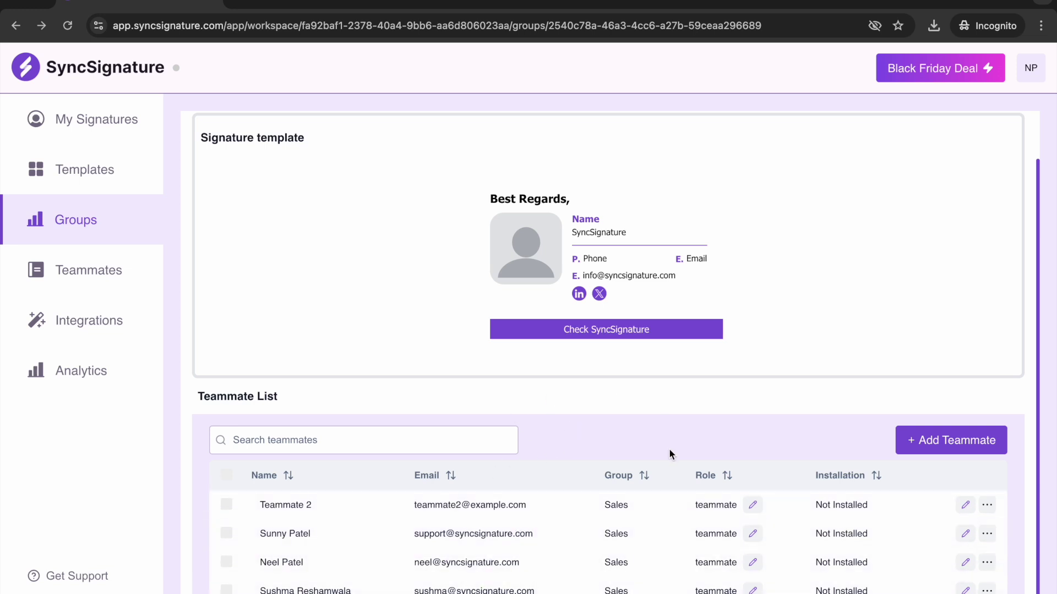
left_click(227, 476)
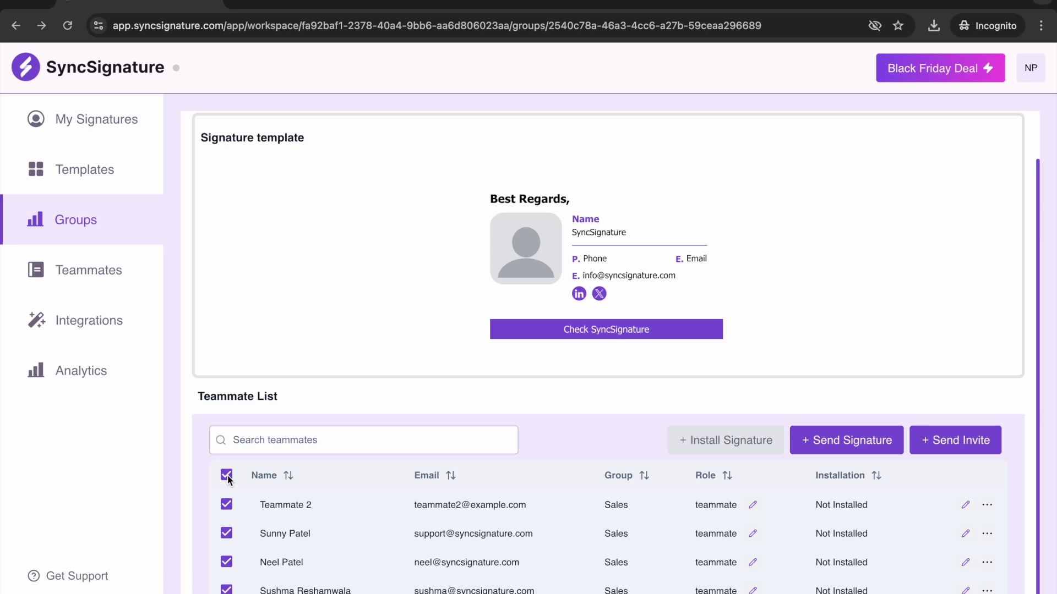
left_click(227, 476)
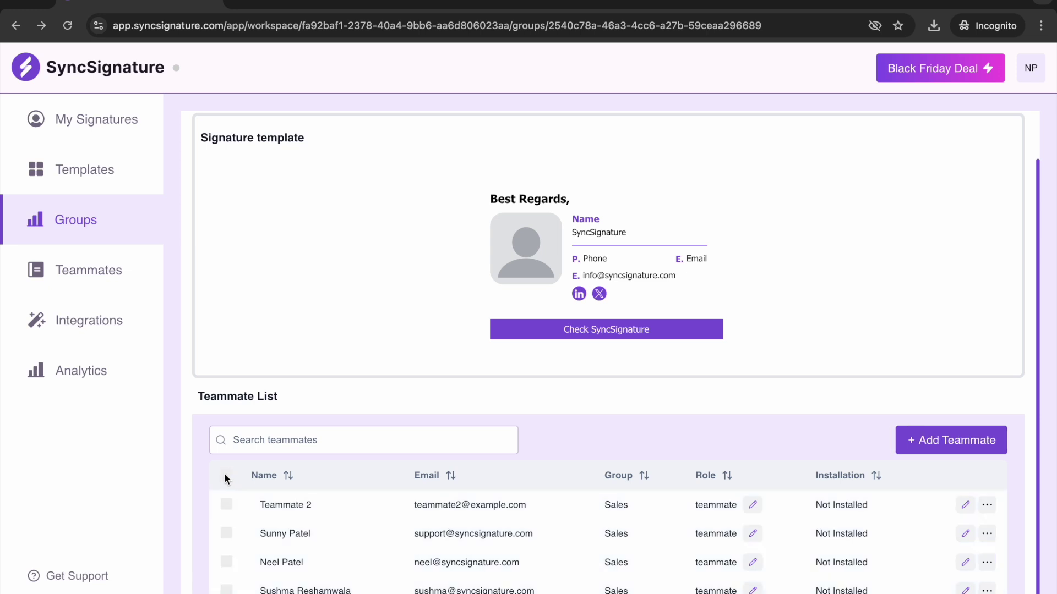
left_click(101, 326)
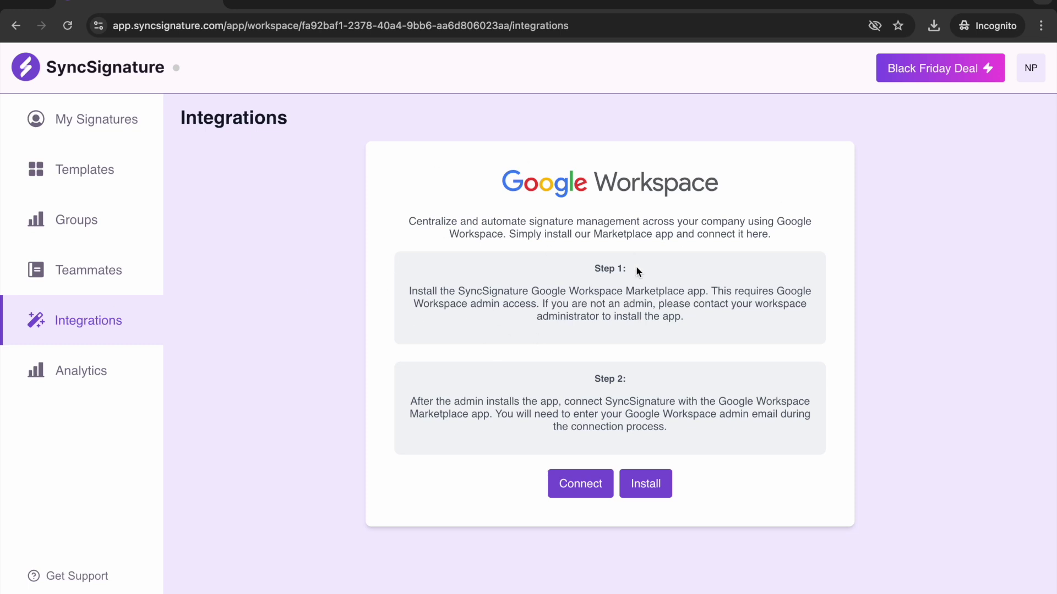
Step: Review the Google Workspace Step 1 instructions, then open SyncSignature's Marketplace listing via Install
triple_click(509, 298)
left_click(508, 297)
double_click(639, 293)
double_click(691, 292)
triple_click(491, 304)
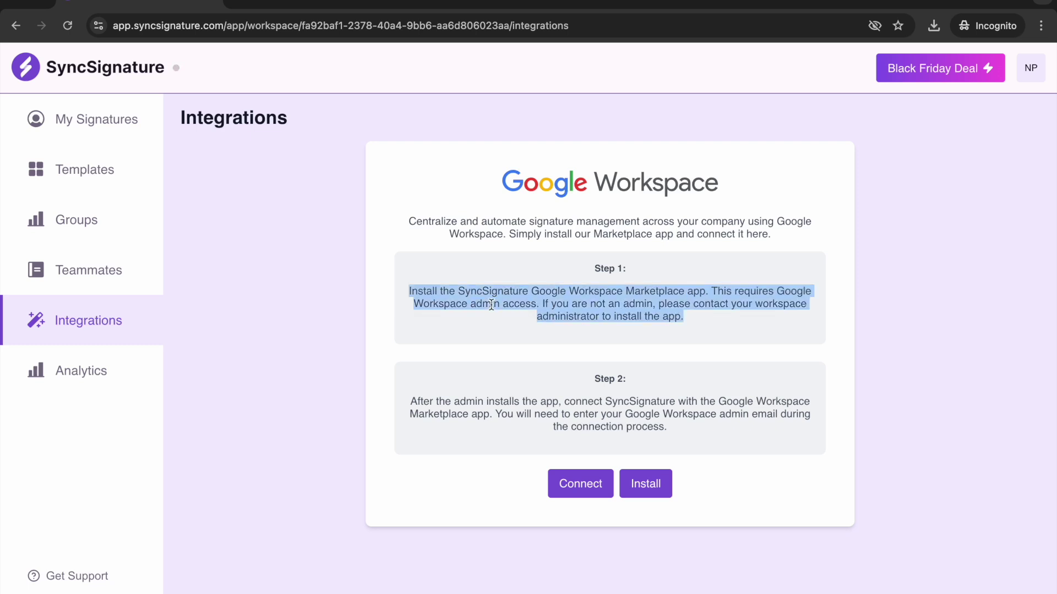
left_click(577, 312)
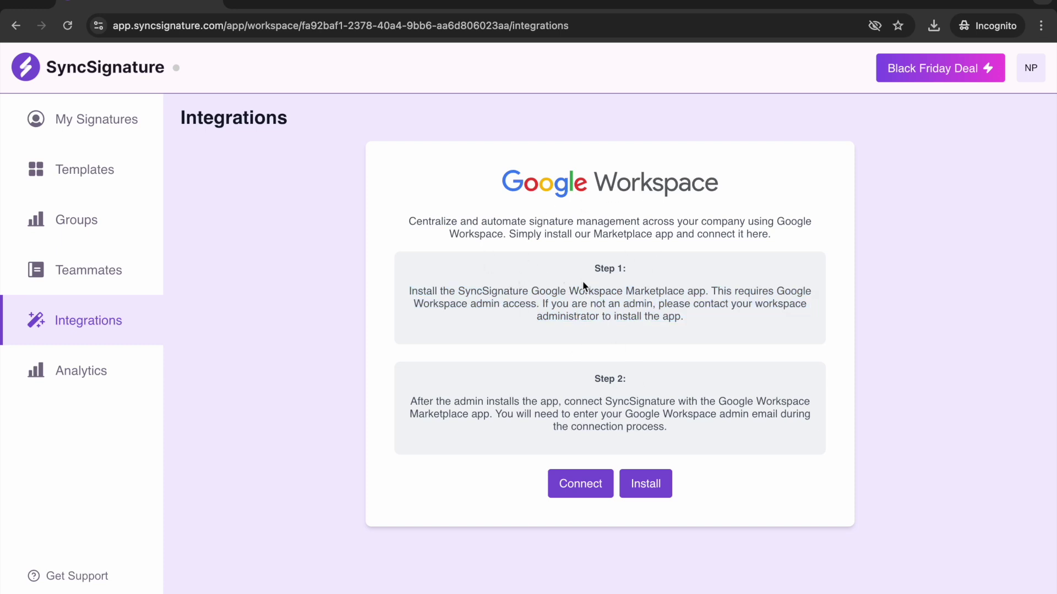
triple_click(594, 292)
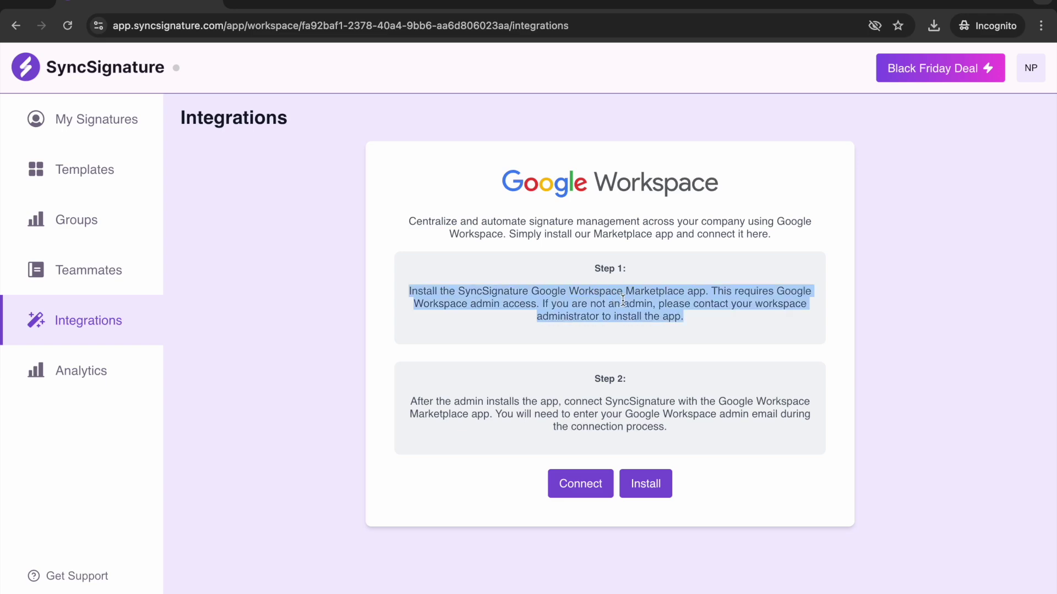
left_click(616, 297)
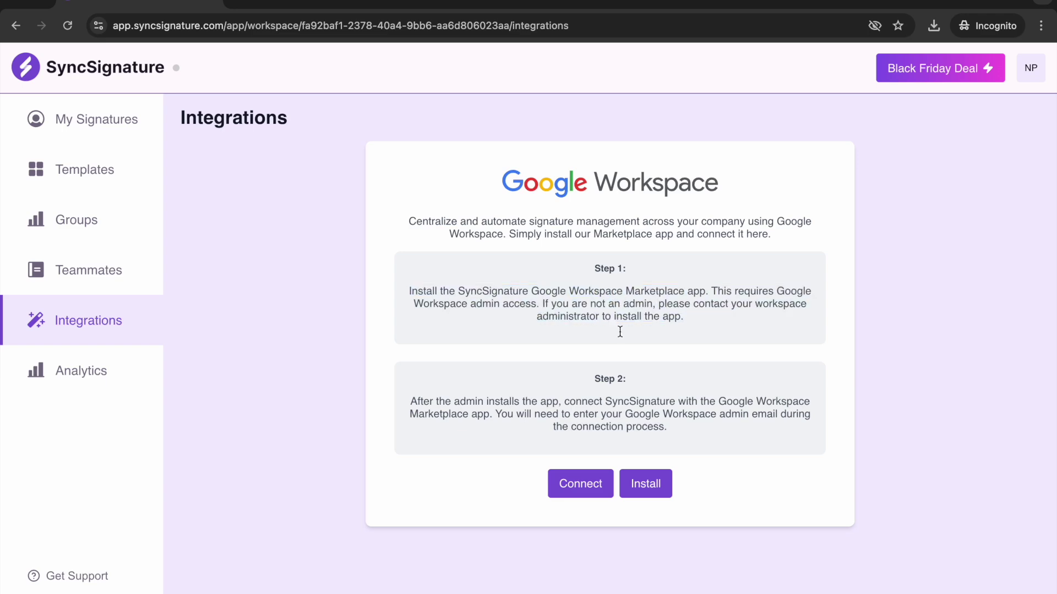
left_click(659, 493)
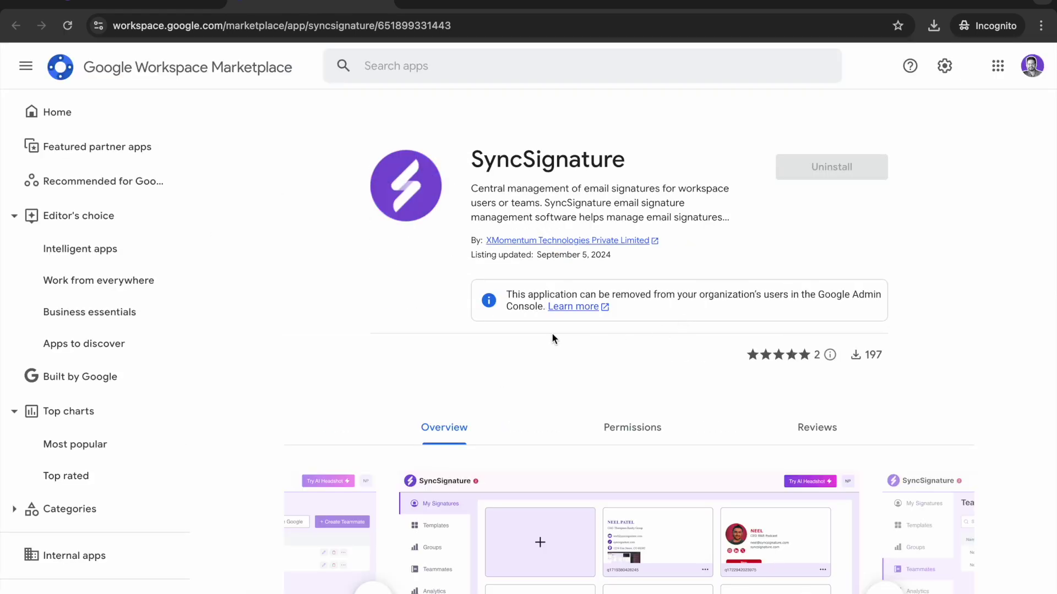
Step: Check the signed-in Google account on the Marketplace listing, then return to SyncSignature's Integrations page
left_click(1032, 67)
left_click(1032, 70)
left_click(418, 6)
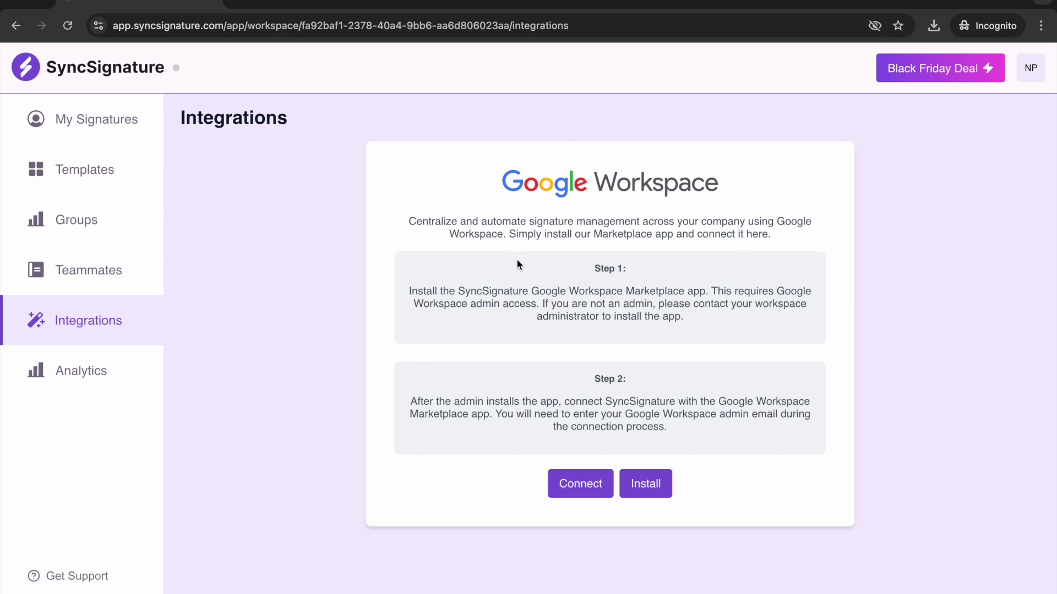
Step: Connect SyncSignature to Google Workspace by submitting the prefilled admin email
left_click(578, 494)
left_click(529, 355)
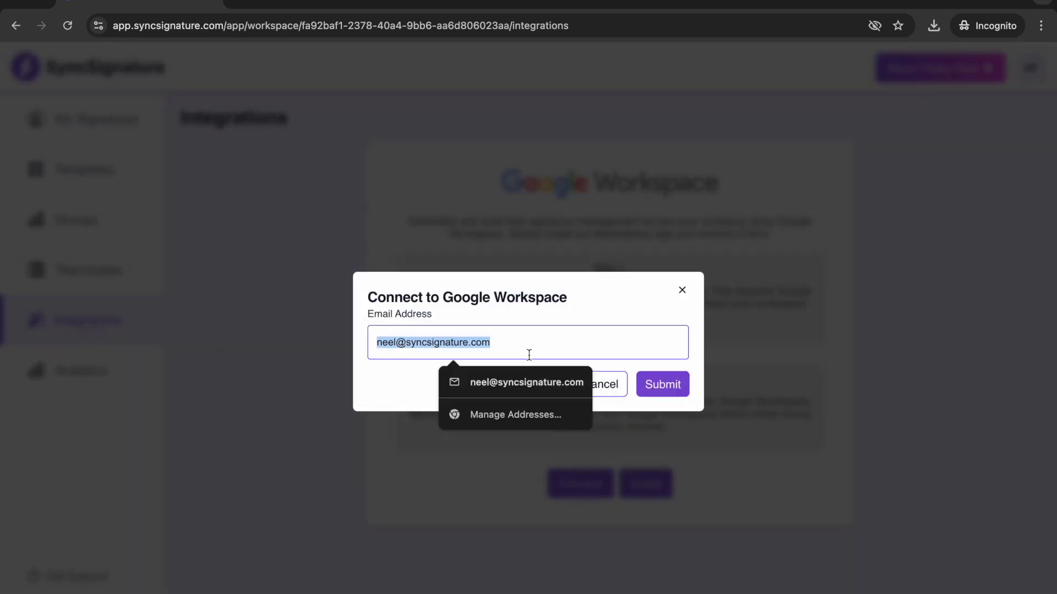
triple_click(521, 341)
left_click(554, 323)
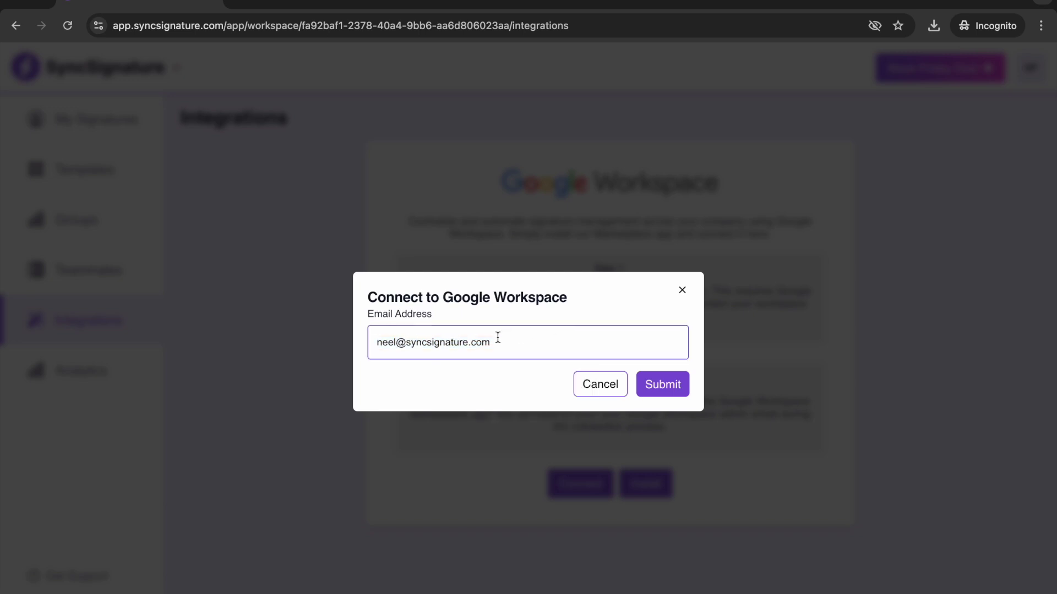
left_click(669, 392)
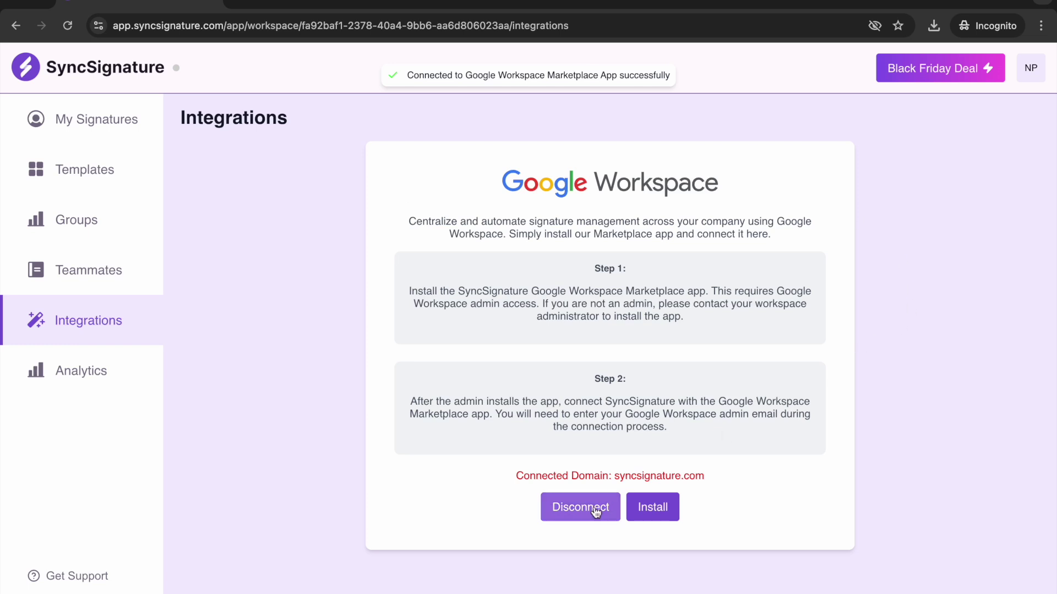
Step: Verify the connected domain shows syncsignature.com
triple_click(669, 479)
left_click(715, 476)
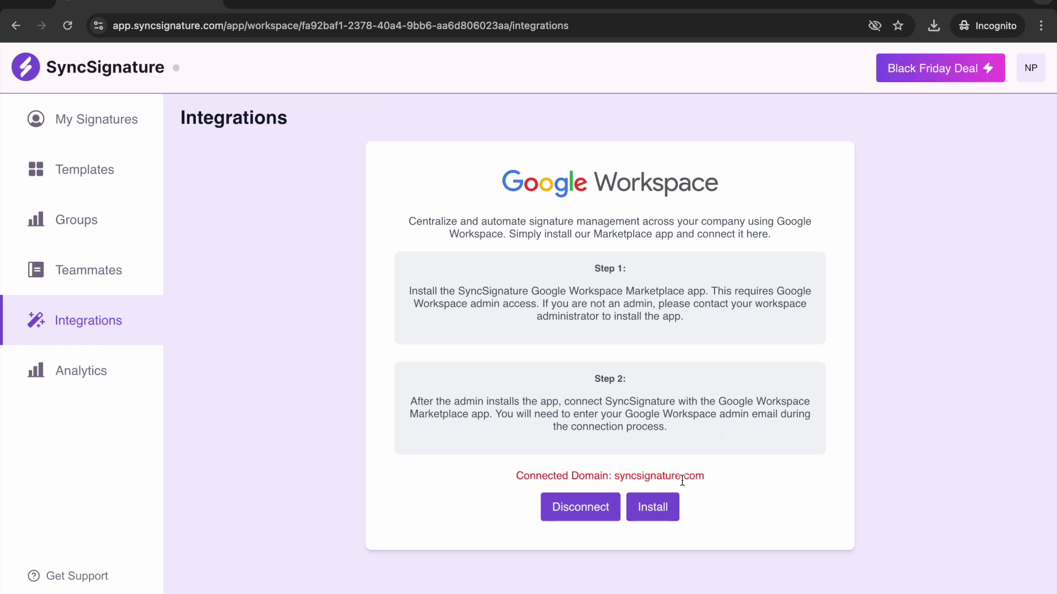
left_click_drag(616, 477, 708, 477)
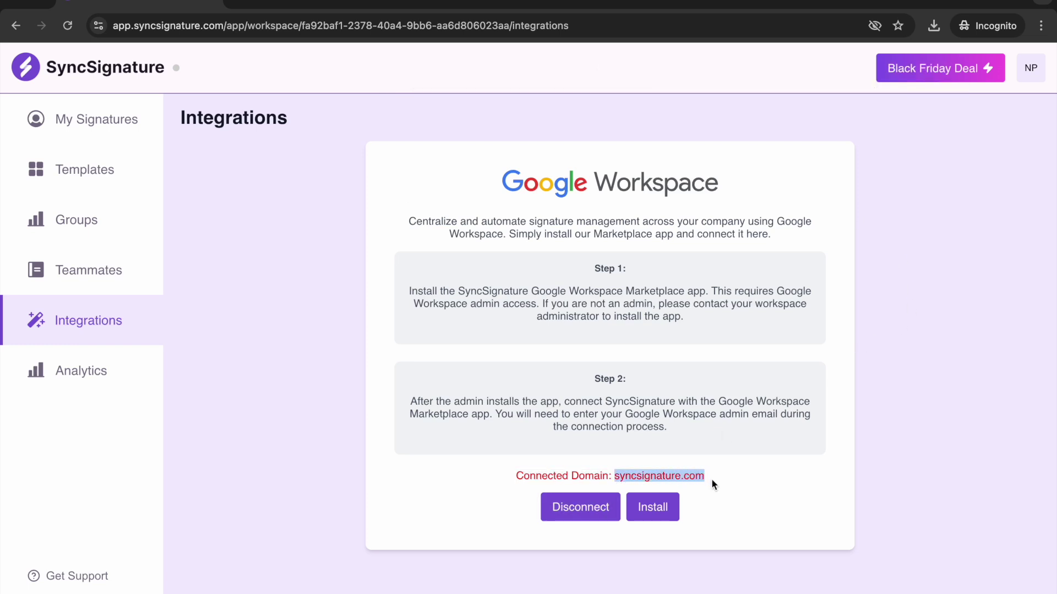
left_click(711, 477)
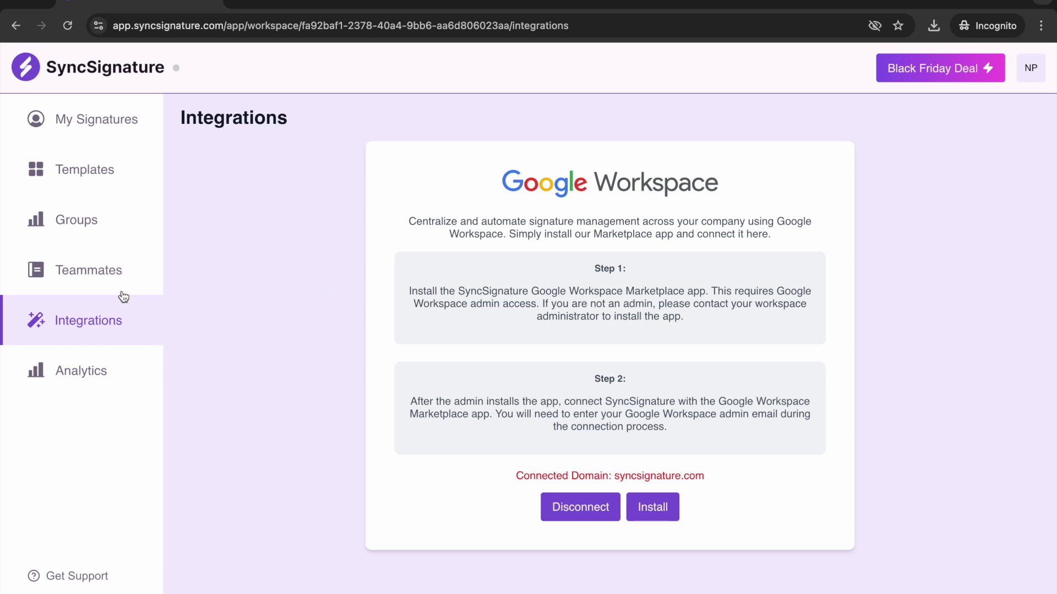
Step: Open the Sales group's details from the Groups list
left_click(82, 269)
left_click(88, 225)
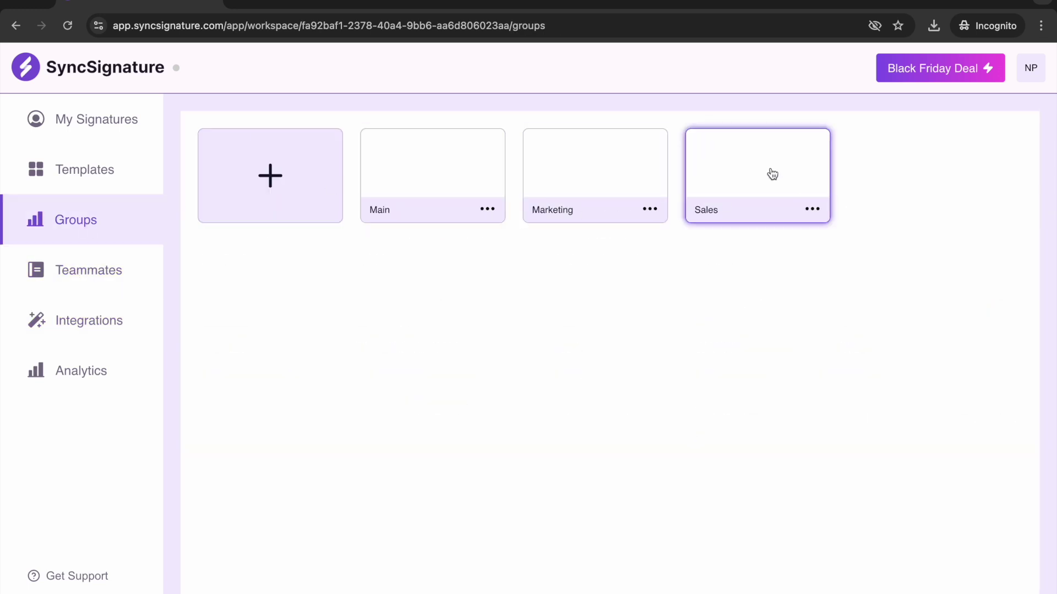
left_click(750, 172)
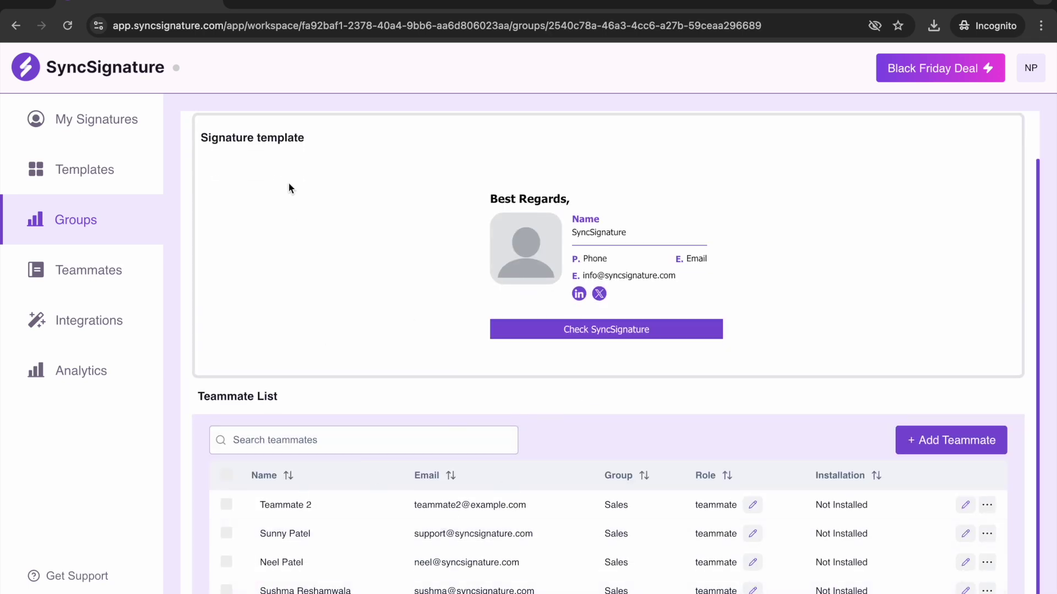
scroll(470, 246, "up", 2)
scroll(470, 251, "down", 2)
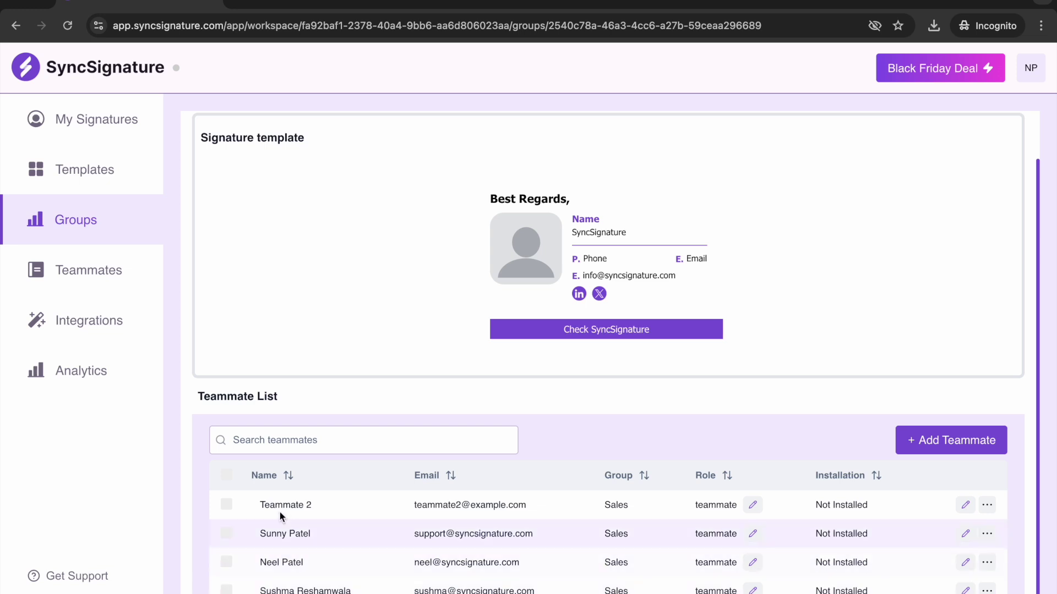
Step: Select only one Sales teammate and install the signature for them
left_click(226, 476)
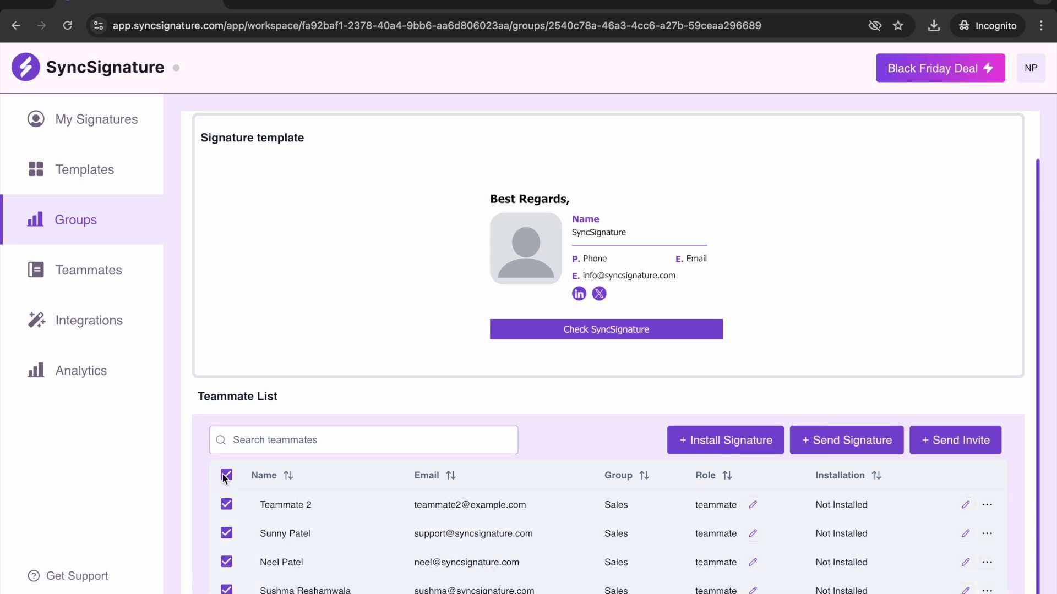
left_click(227, 506)
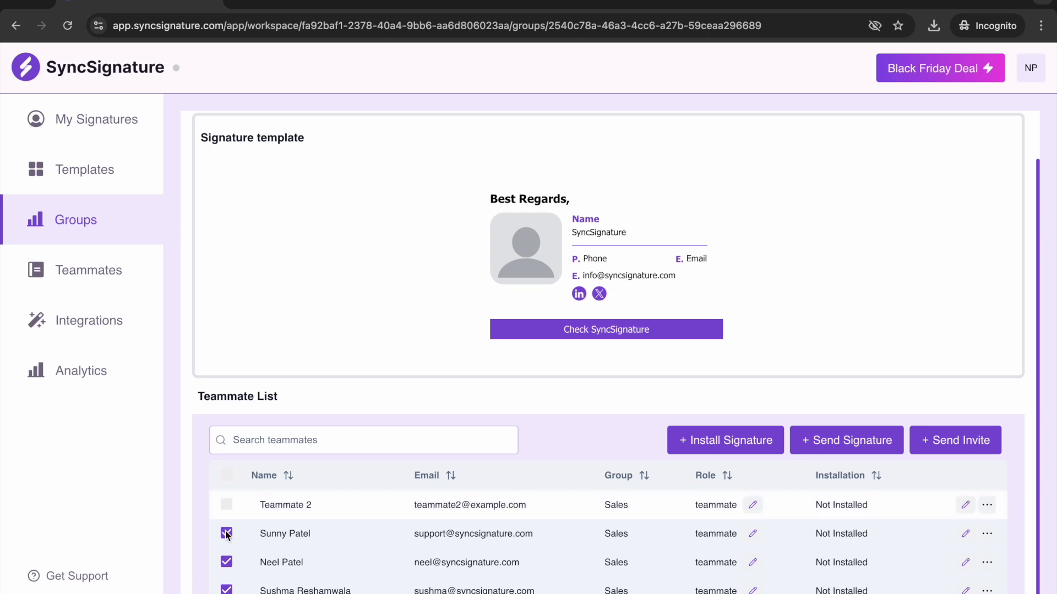
left_click(226, 535)
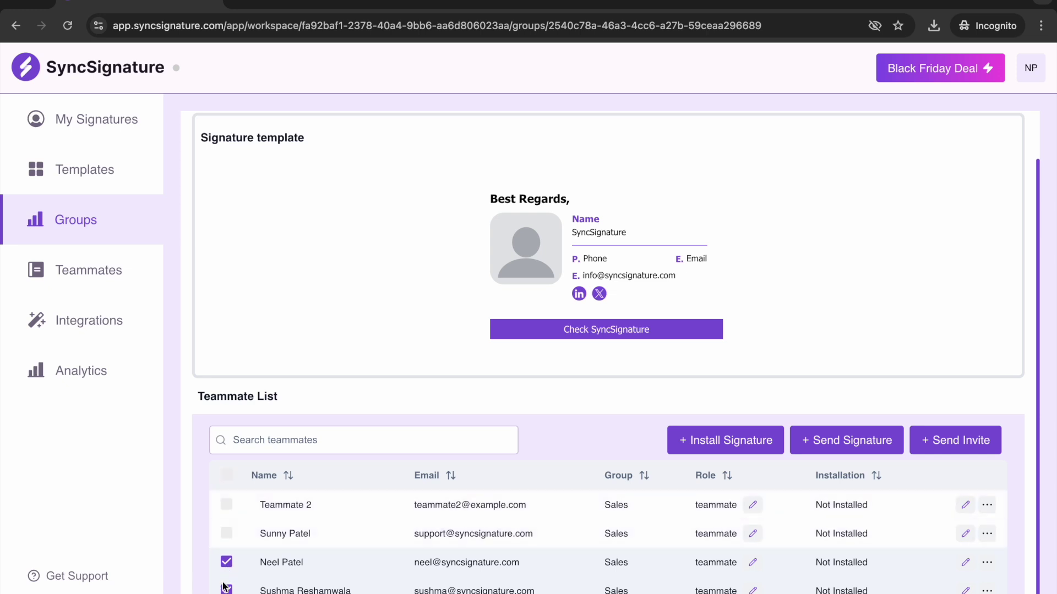
left_click(226, 591)
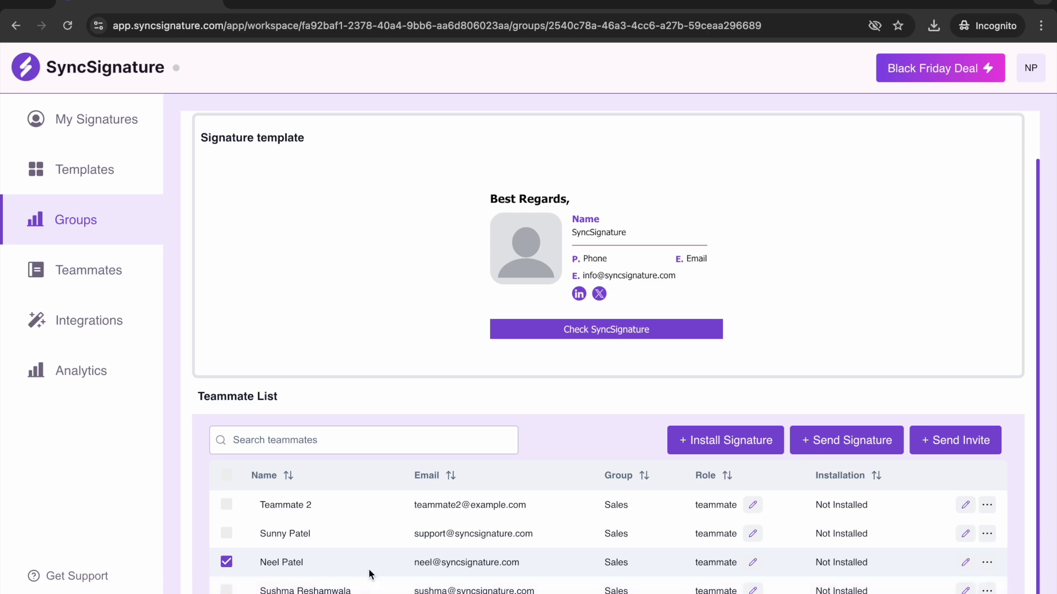
left_click(736, 448)
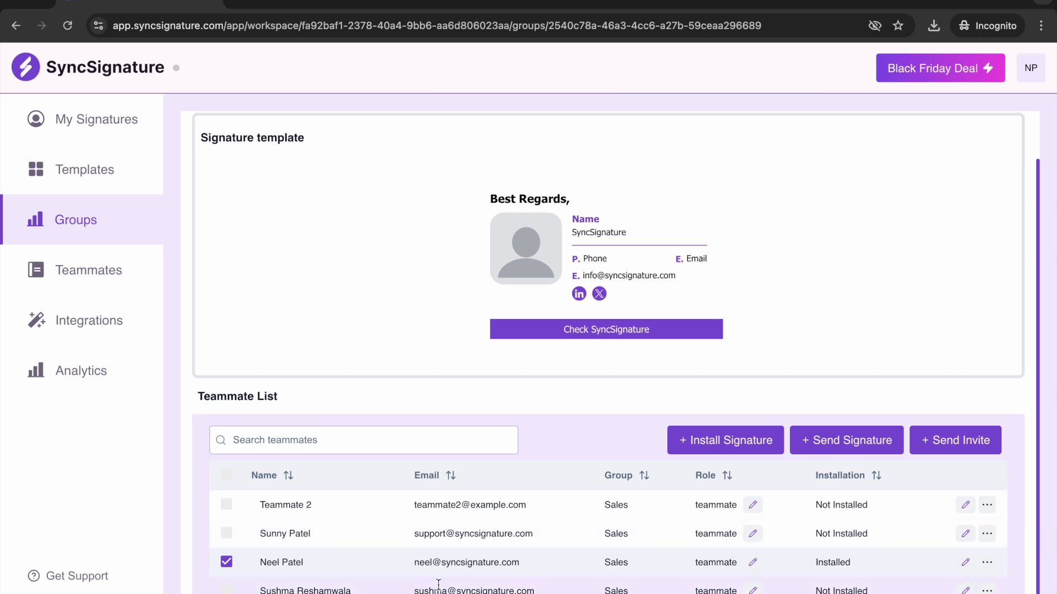
Step: Check the installed teammate's email and open their profile page
triple_click(477, 562)
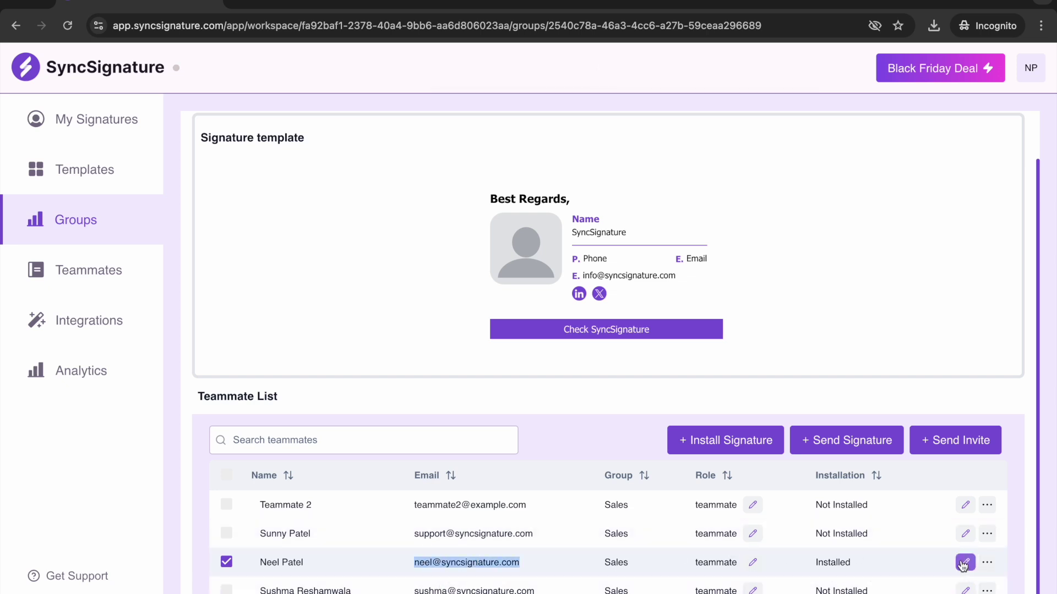
left_click(909, 568)
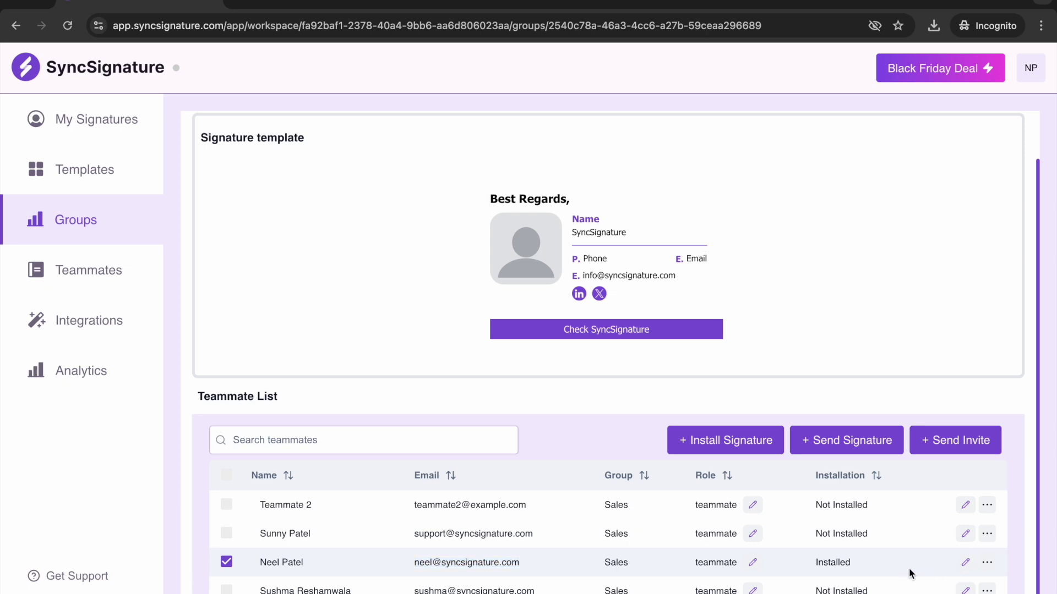
left_click(965, 562)
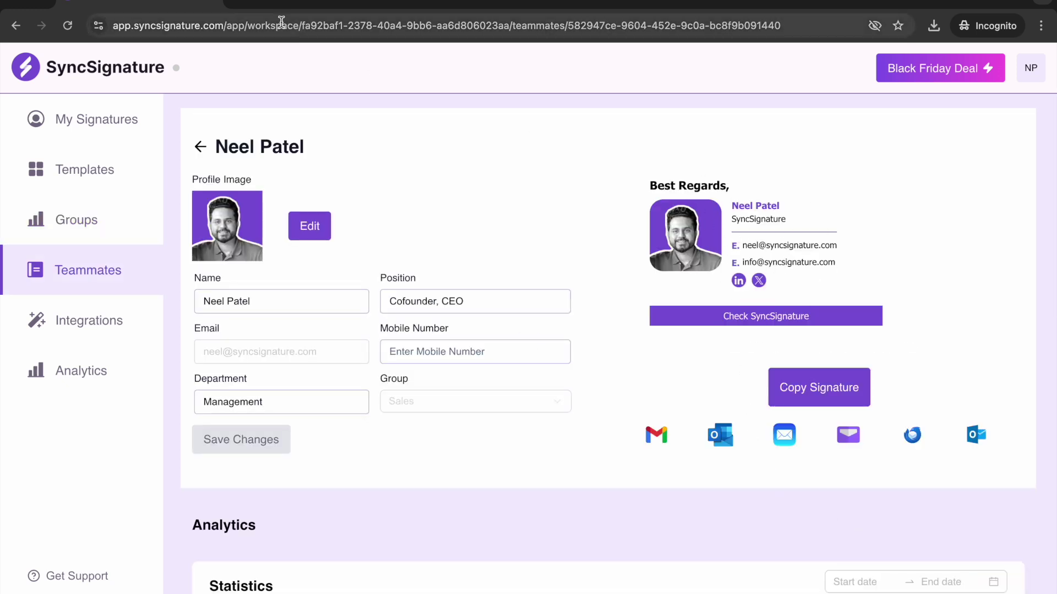
Step: Open Gmail in a new tab and start a new message to view the signature
left_click(246, 5)
type("gmail.com")
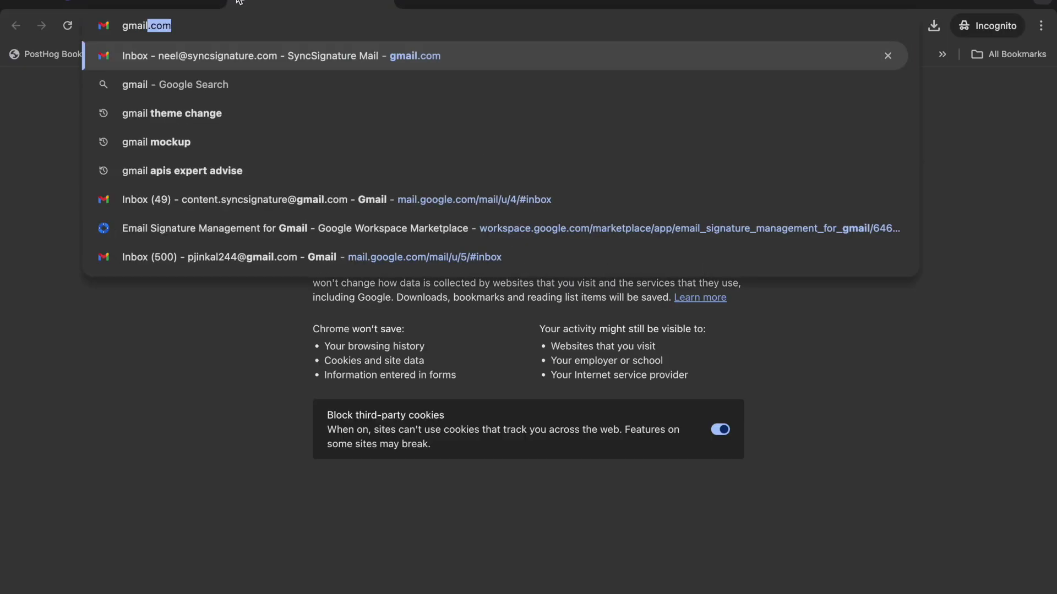
key("Return")
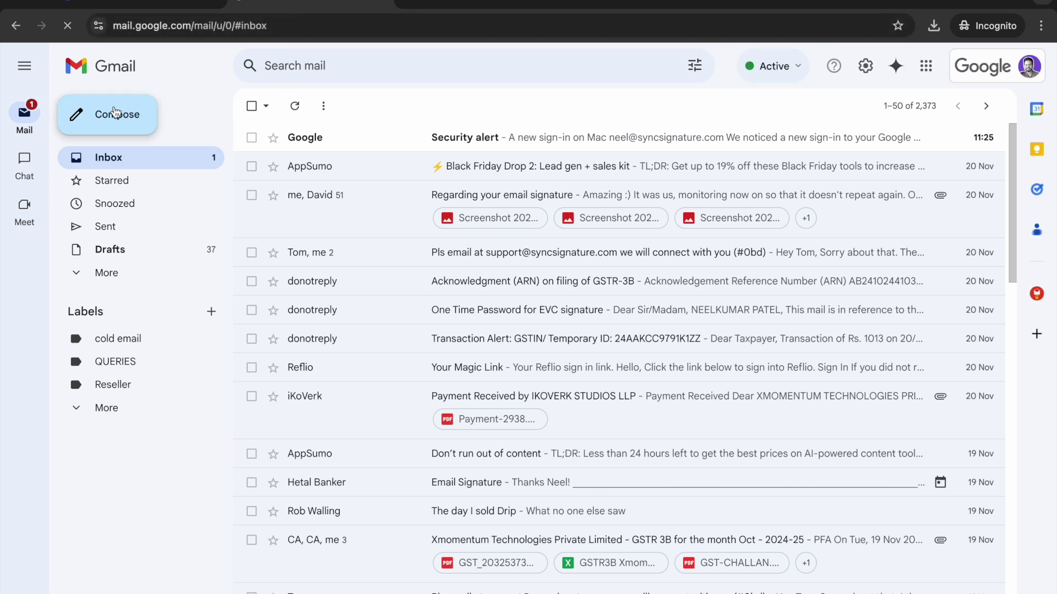
left_click(115, 112)
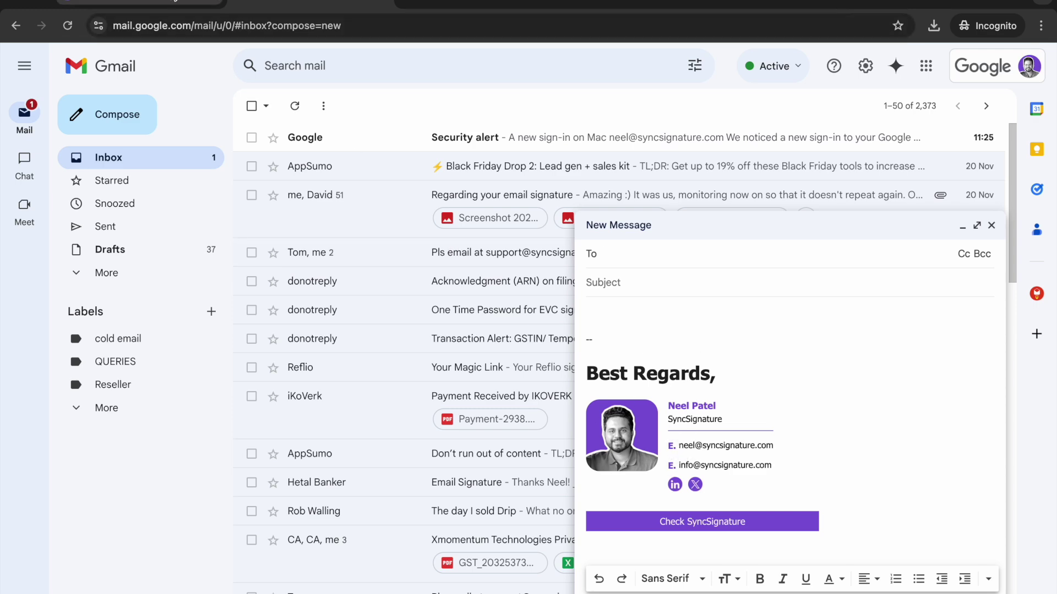
Step: Back on the teammate's SyncSignature page, copy the email signature to the clipboard
left_click(175, 3)
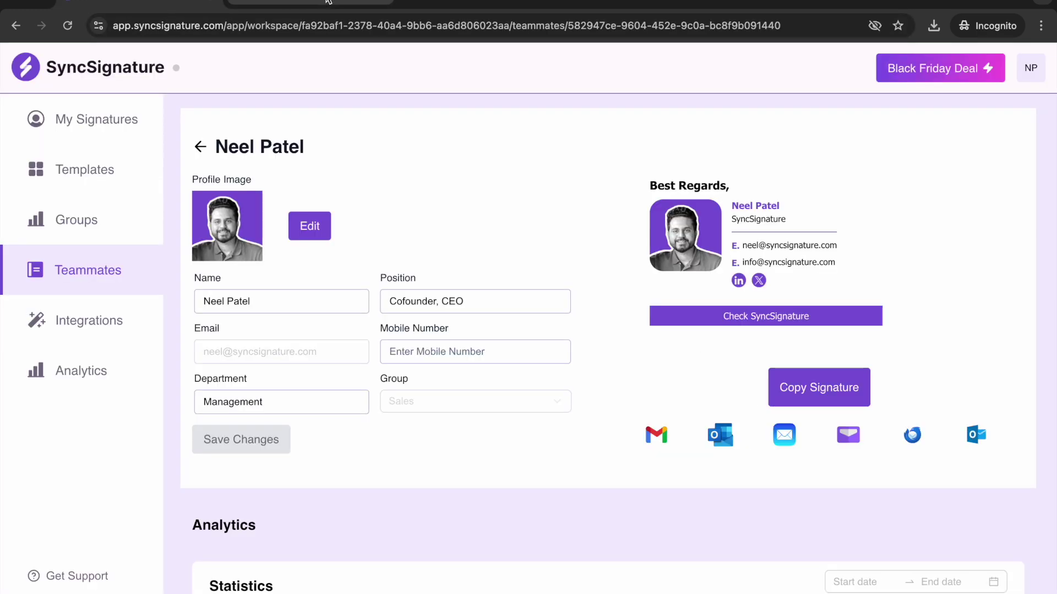
left_click(326, 3)
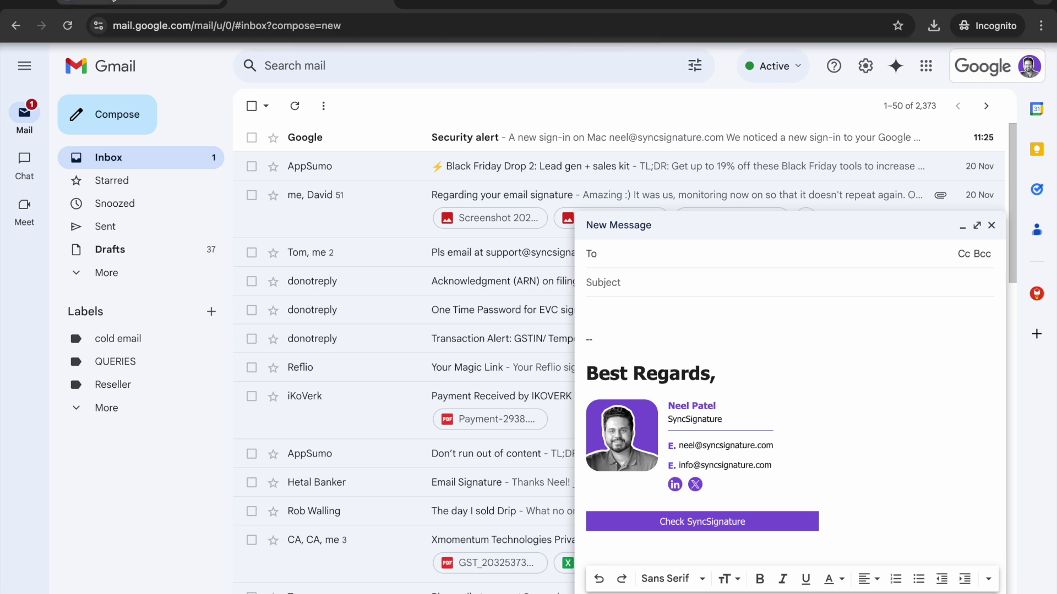
left_click(175, 4)
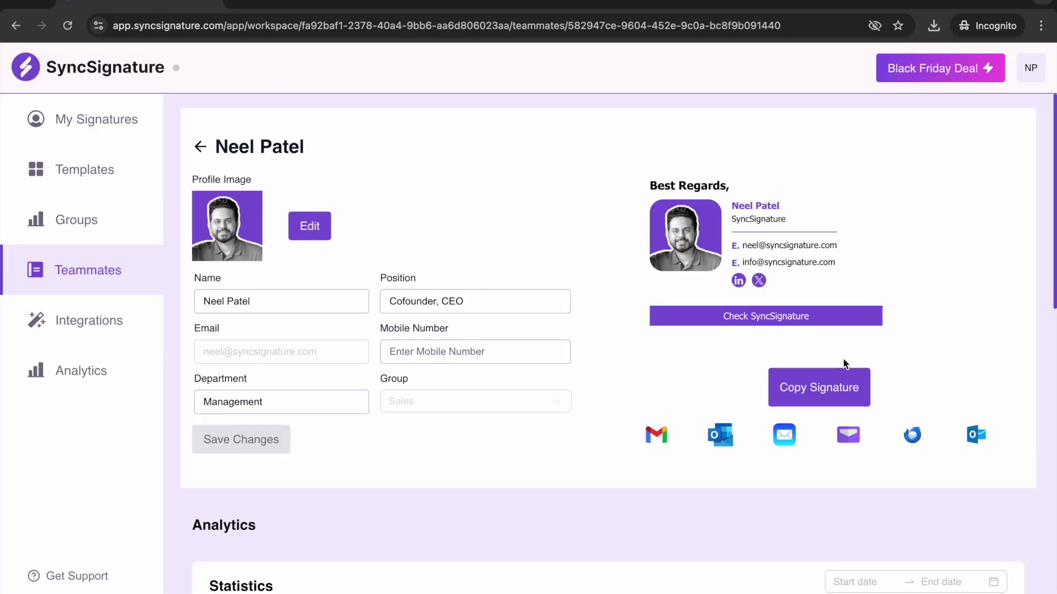
left_click(842, 391)
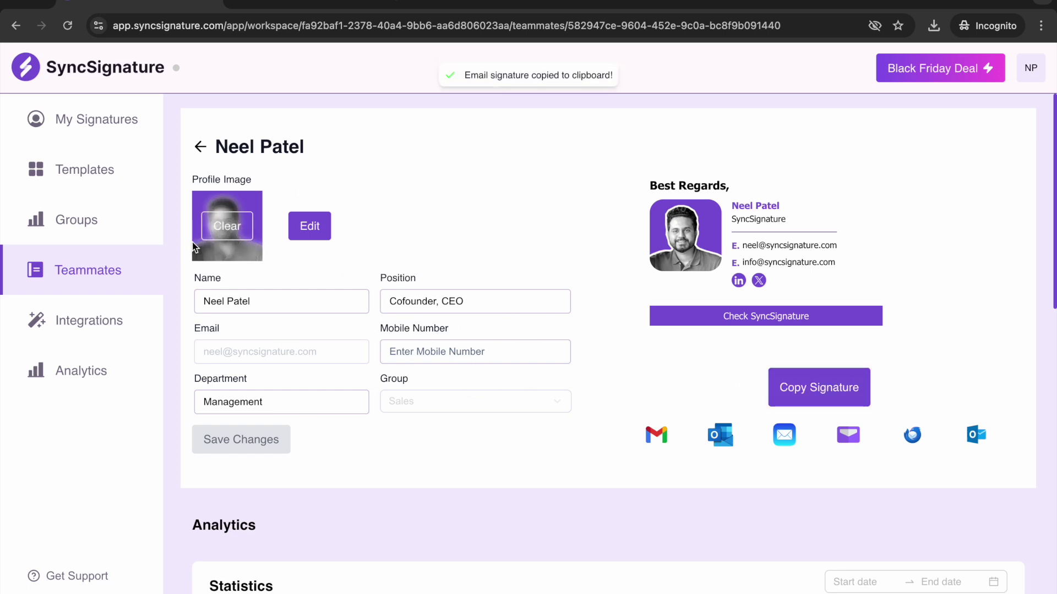
scroll(596, 506, "down", 5)
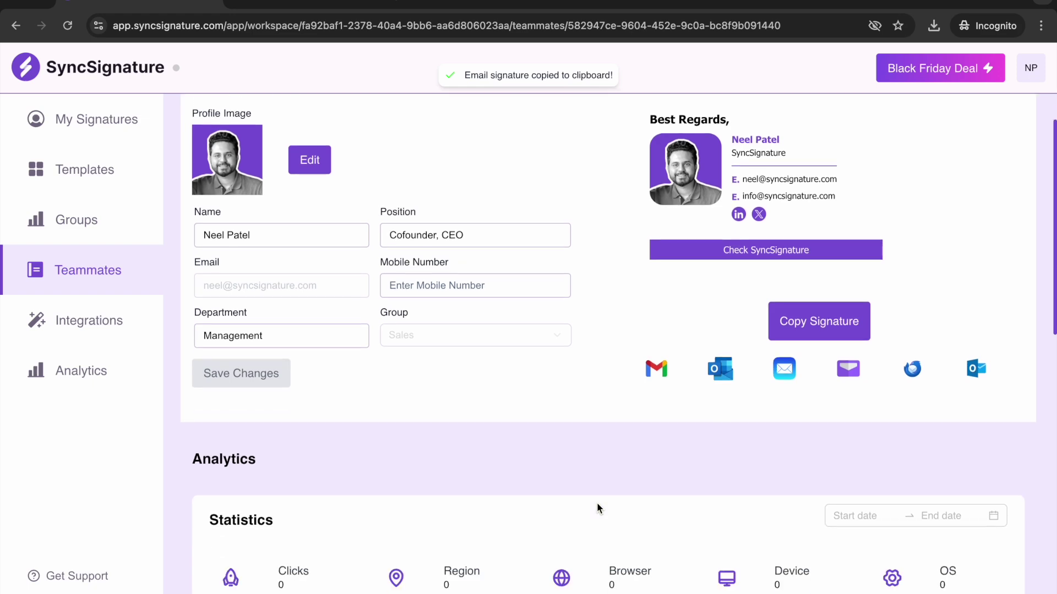
scroll(597, 503, "up", 5)
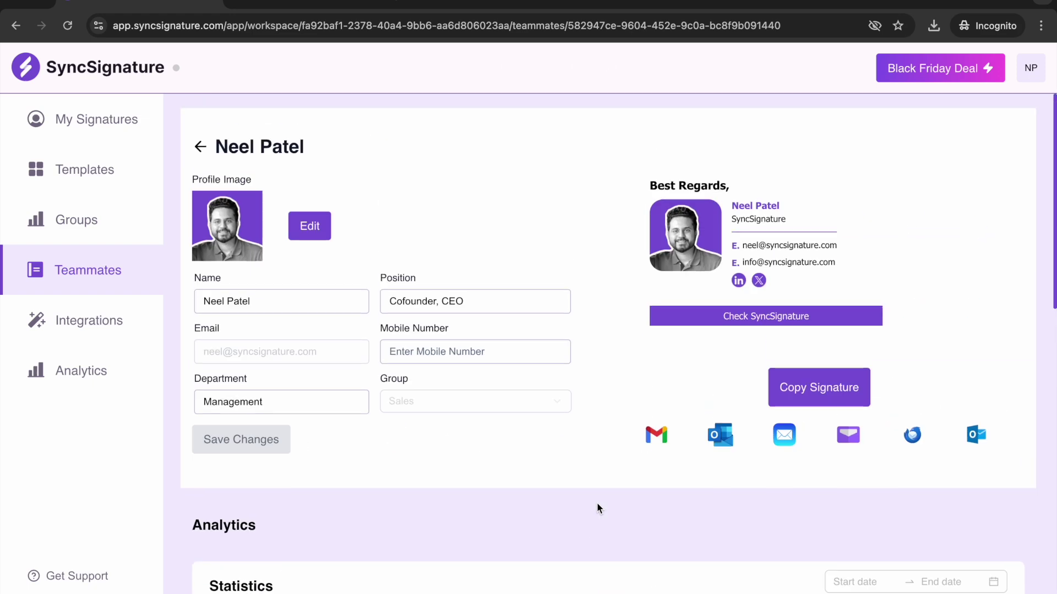
scroll(597, 503, "down", 2)
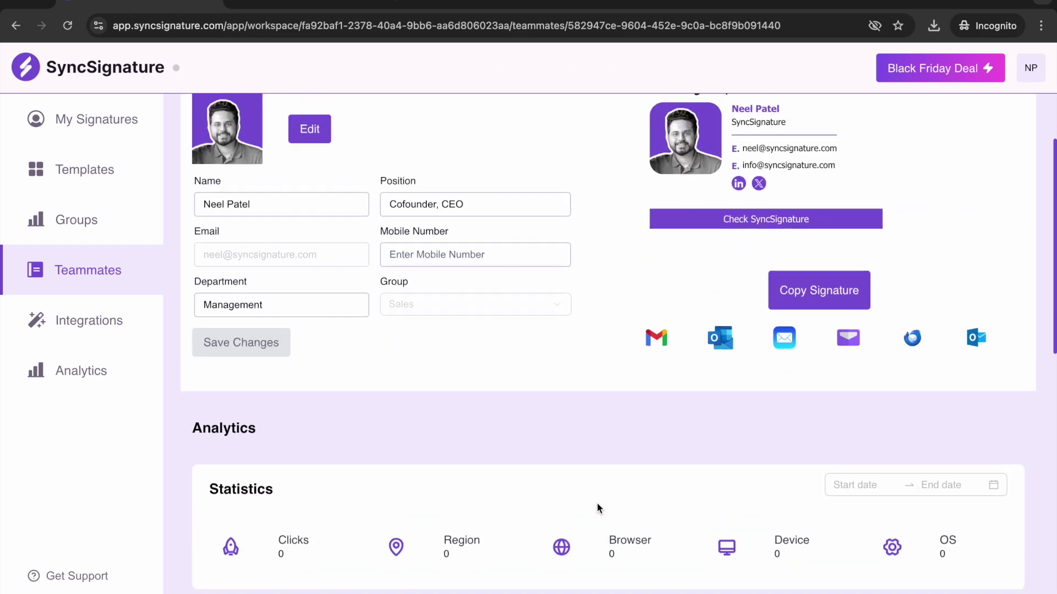
scroll(597, 506, "up", 2)
scroll(330, 476, "down", 6)
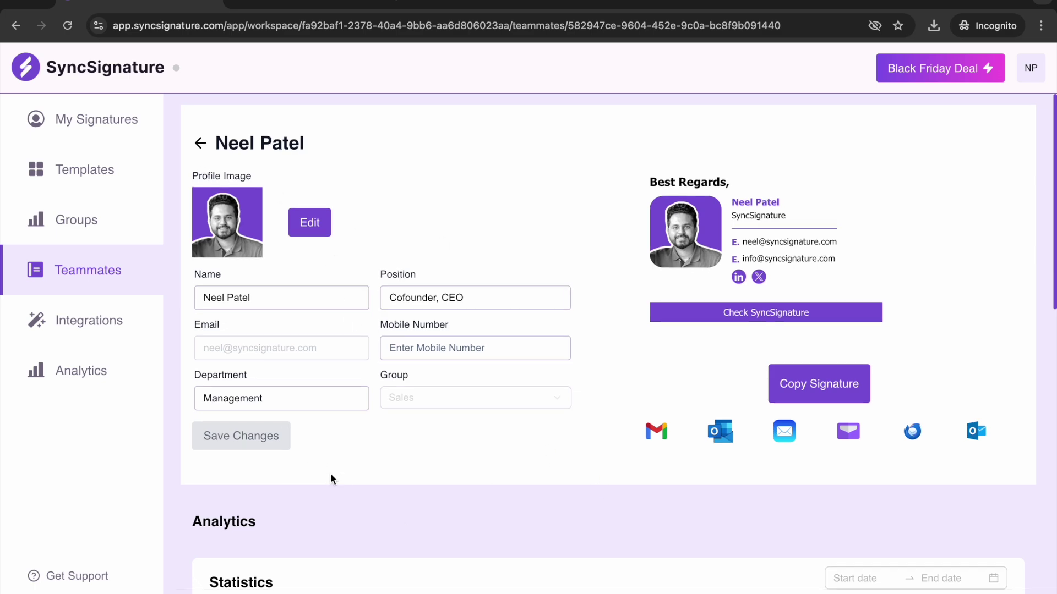
scroll(639, 463, "up", 6)
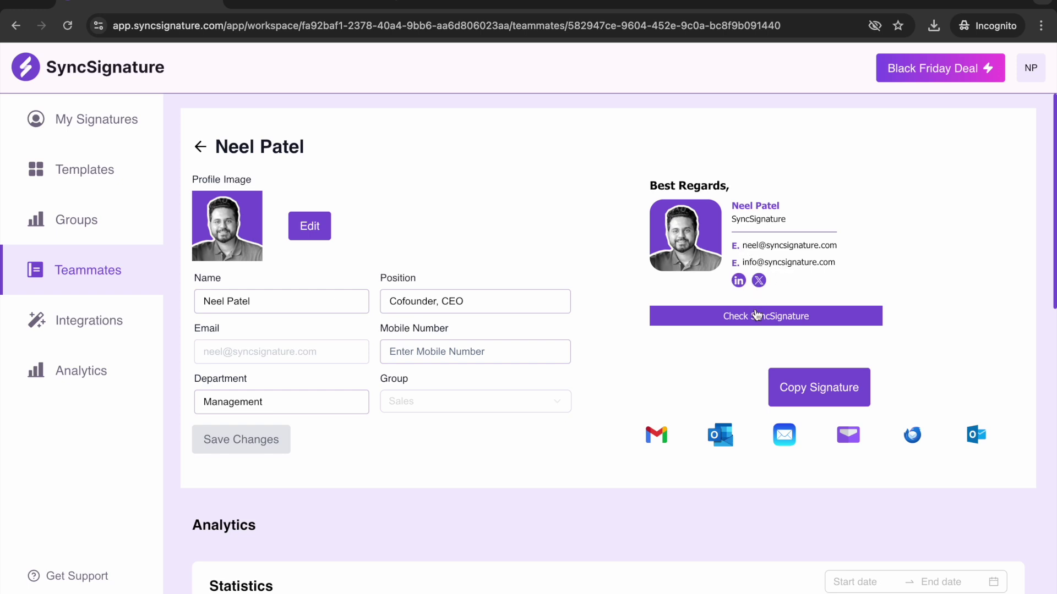
scroll(633, 376, "down", 5)
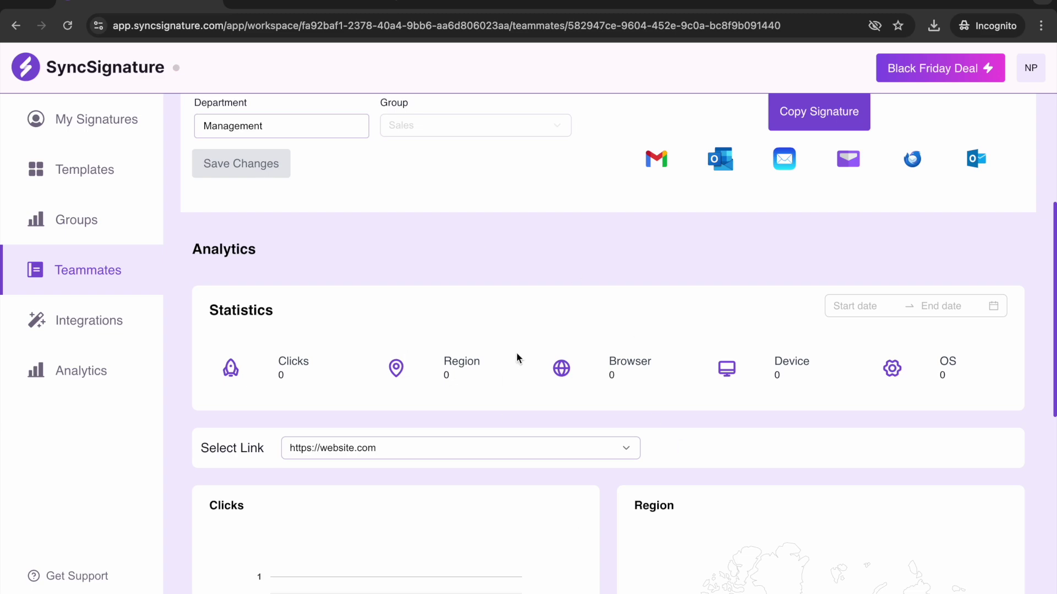
scroll(505, 380, "up", 5)
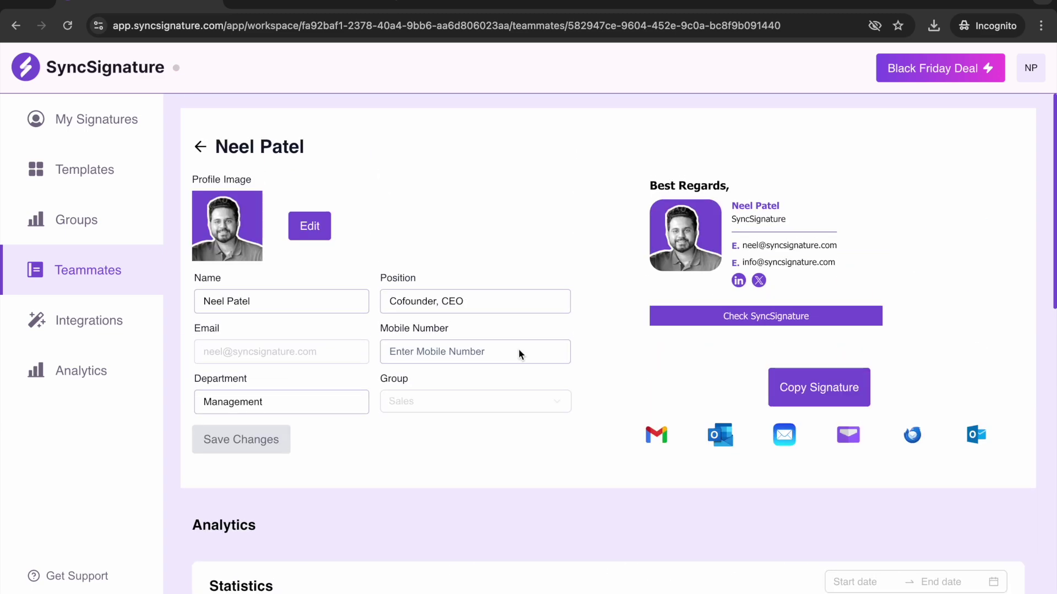
left_click(764, 318)
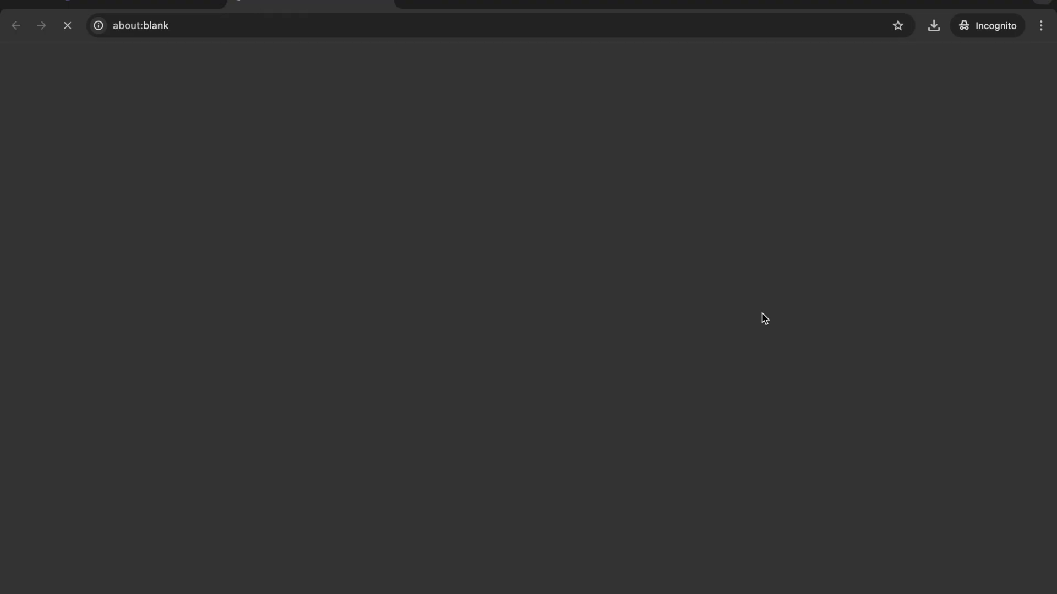
Step: Close the banner's tab, reload analytics, and confirm Clicks and Region both show 1
left_click(383, 4)
key("super+r")
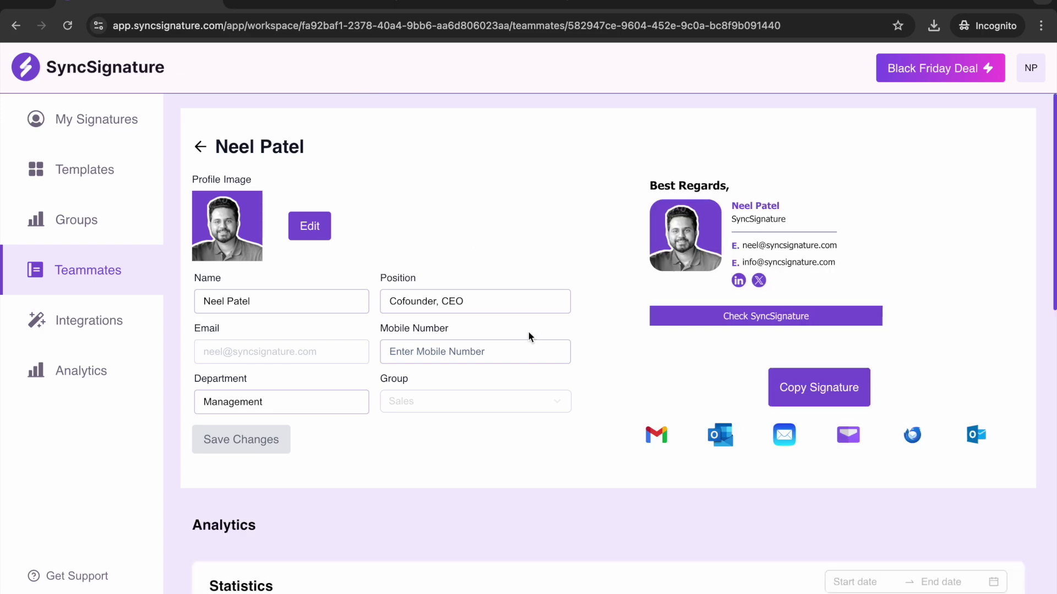
scroll(528, 333, "down", 7)
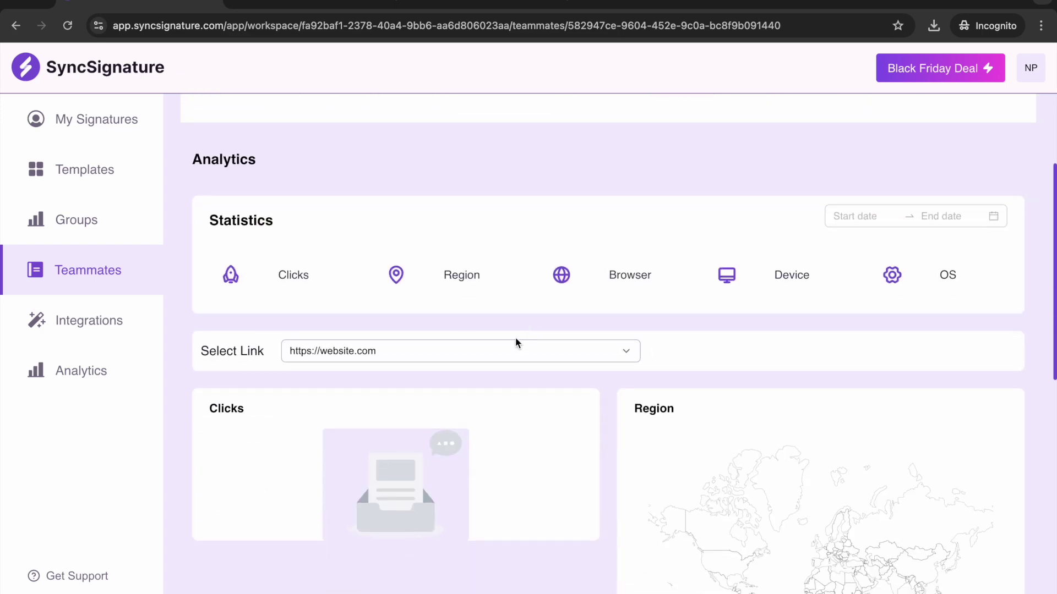
left_click(514, 342)
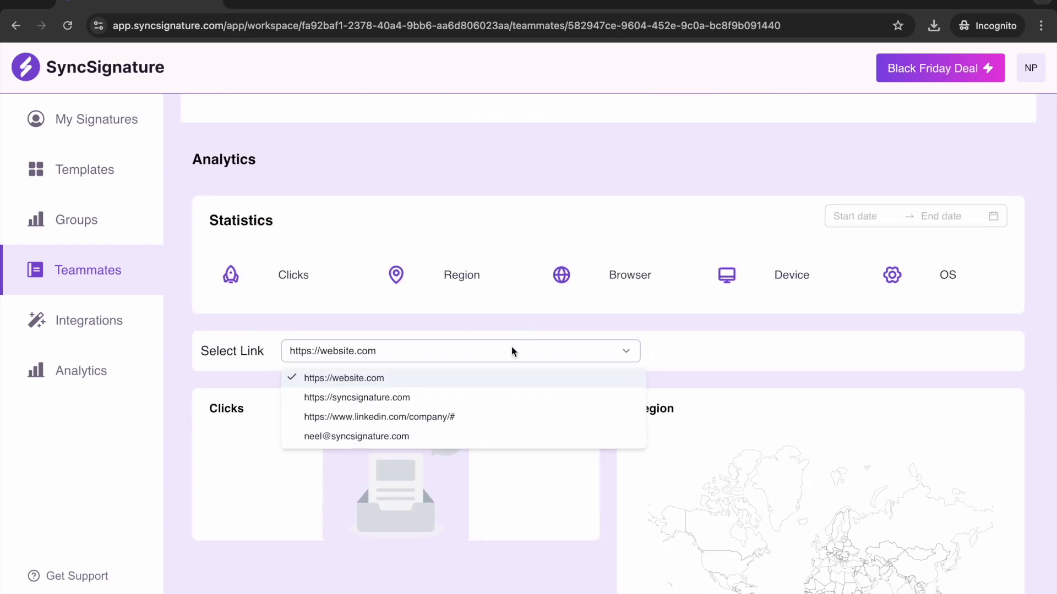
triple_click(281, 291)
left_click(450, 283)
double_click(448, 285)
left_click(502, 308)
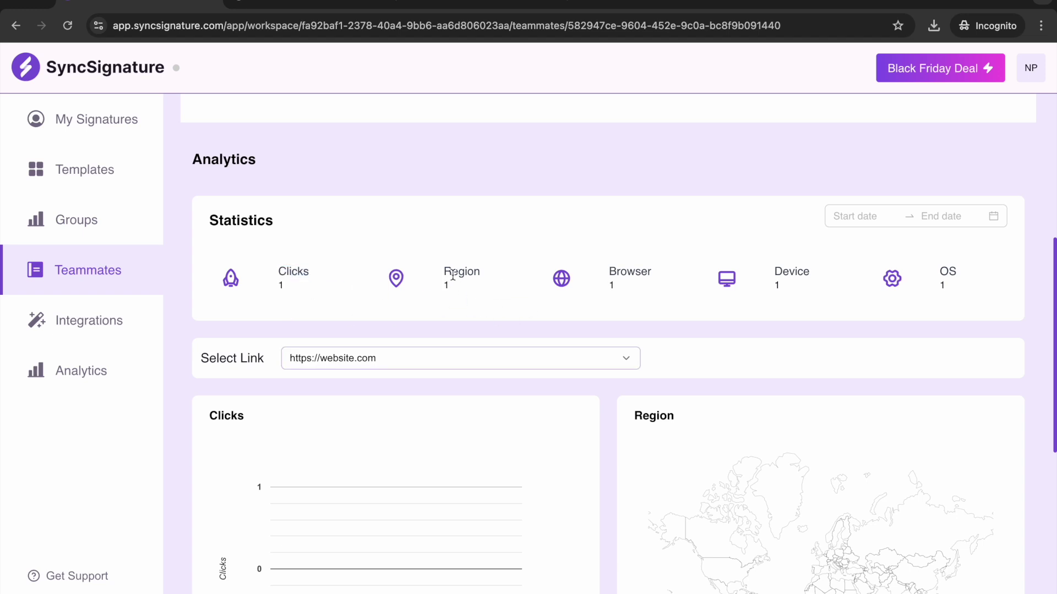
scroll(641, 304, "down", 3)
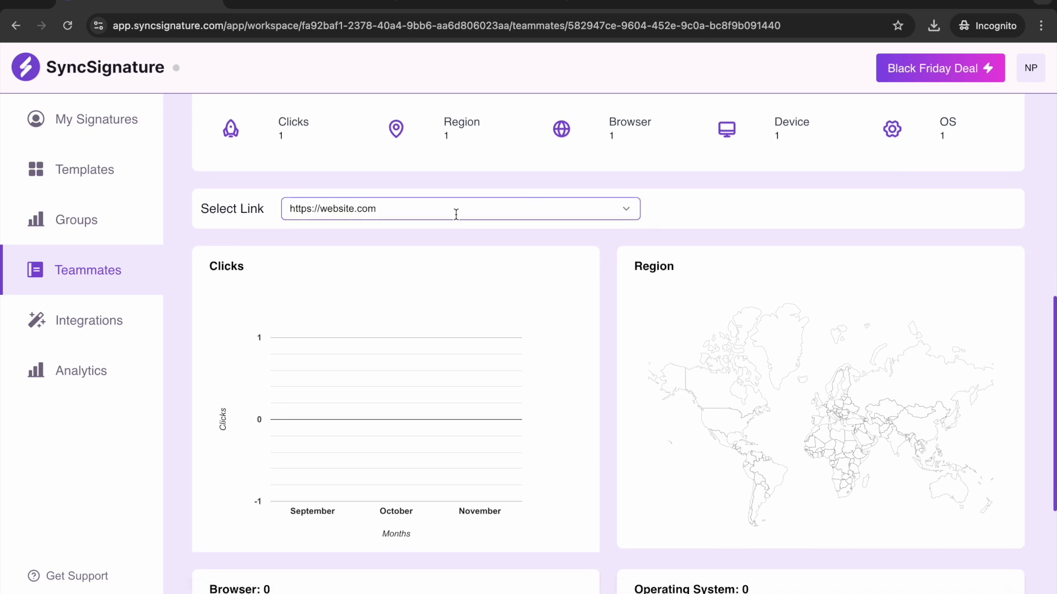
scroll(456, 214, "up", 1)
left_click(370, 264)
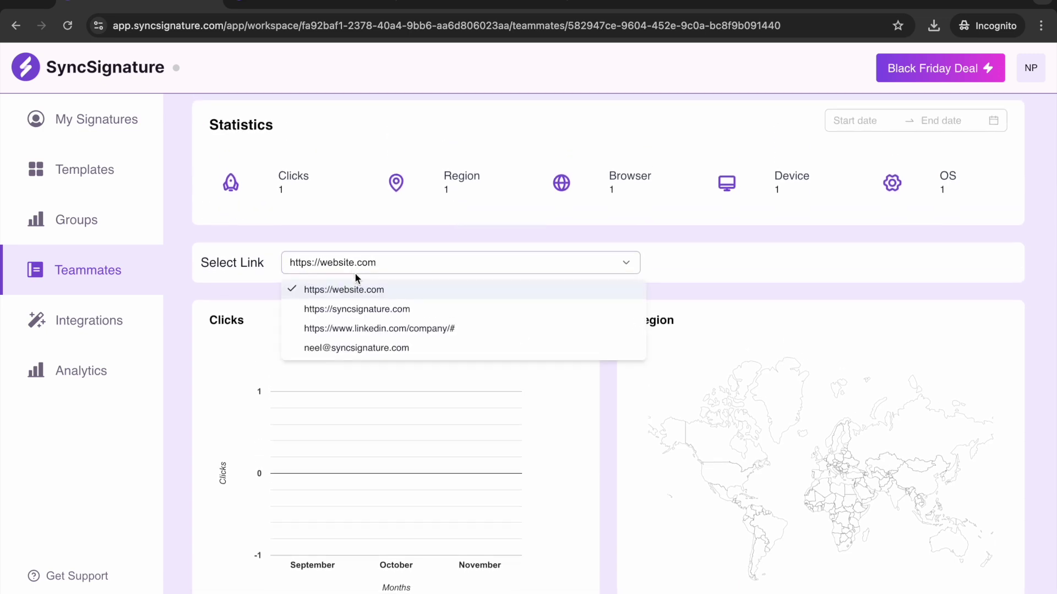
left_click(362, 311)
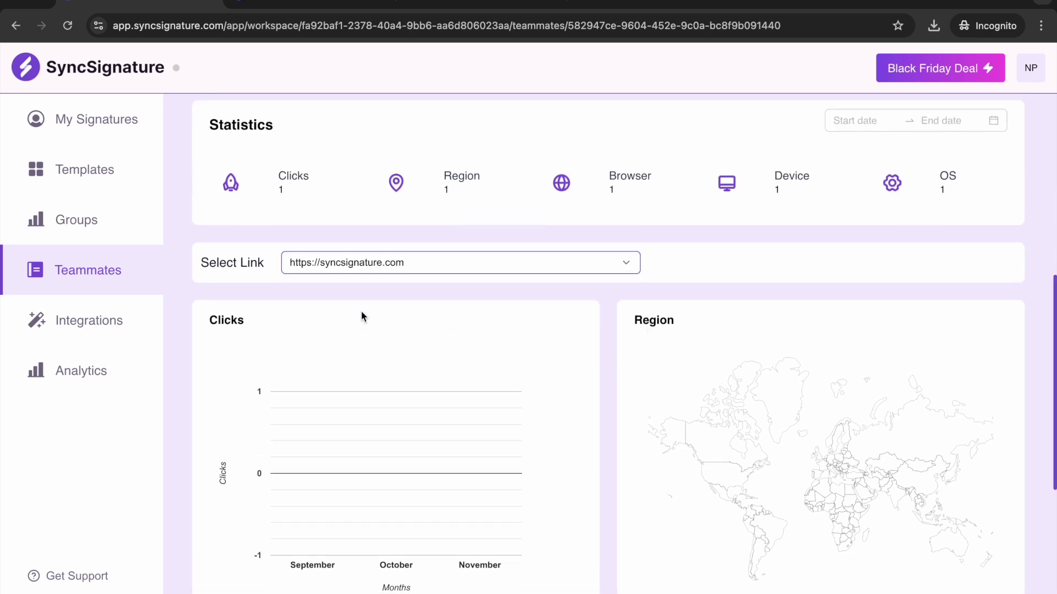
scroll(577, 309, "down", 1)
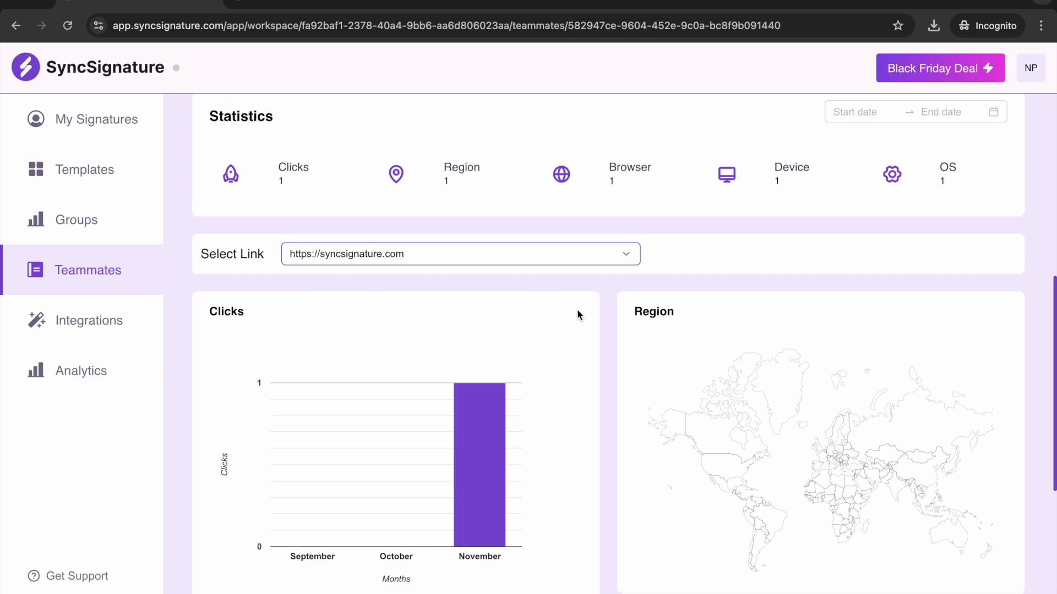
scroll(576, 349, "down", 1)
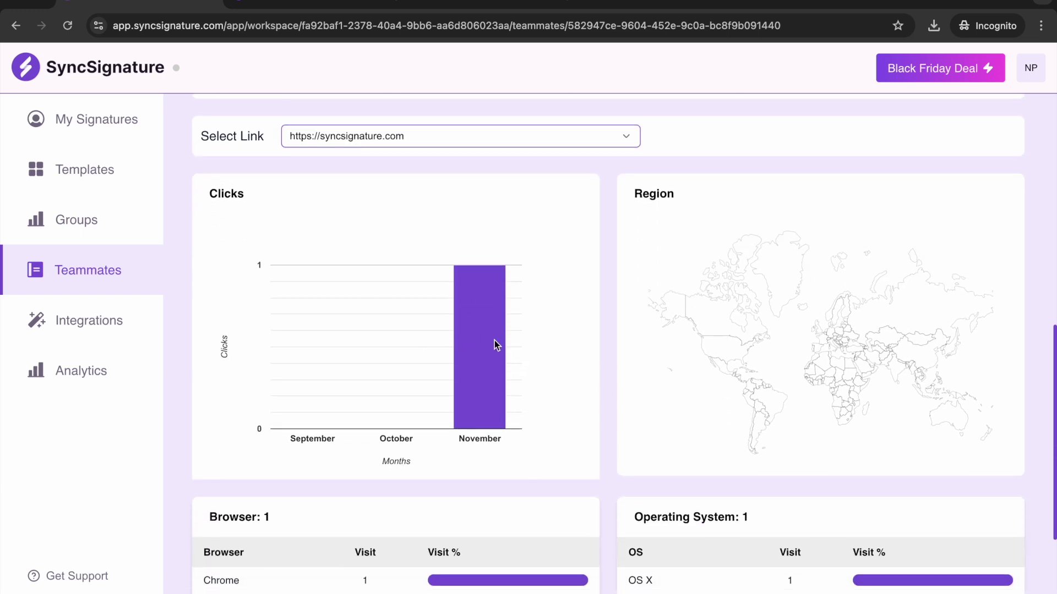
mouse_move(471, 359)
scroll(471, 358, "down", 4)
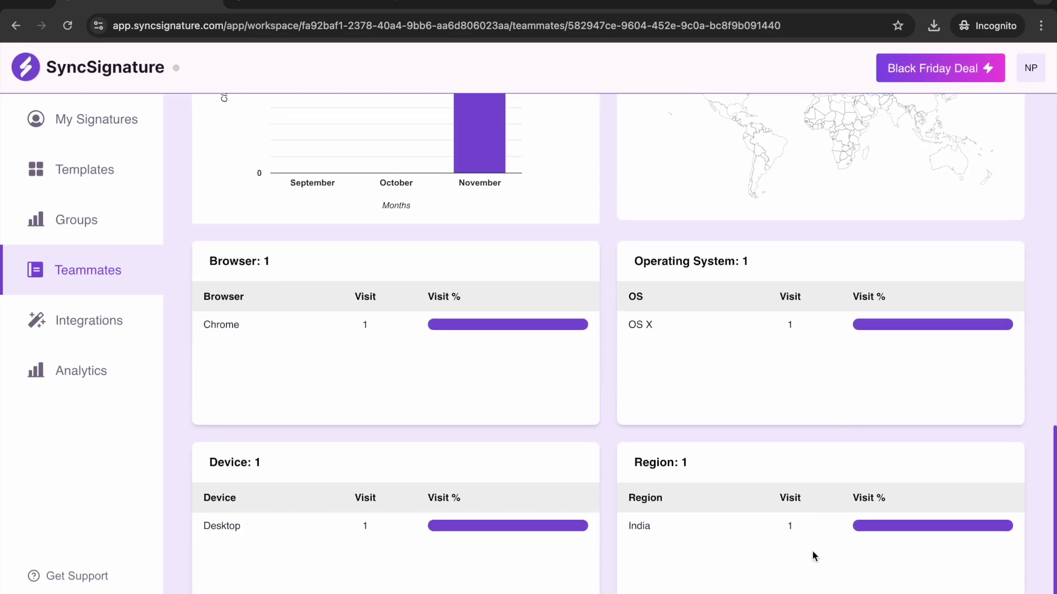
scroll(290, 513, "up", 15)
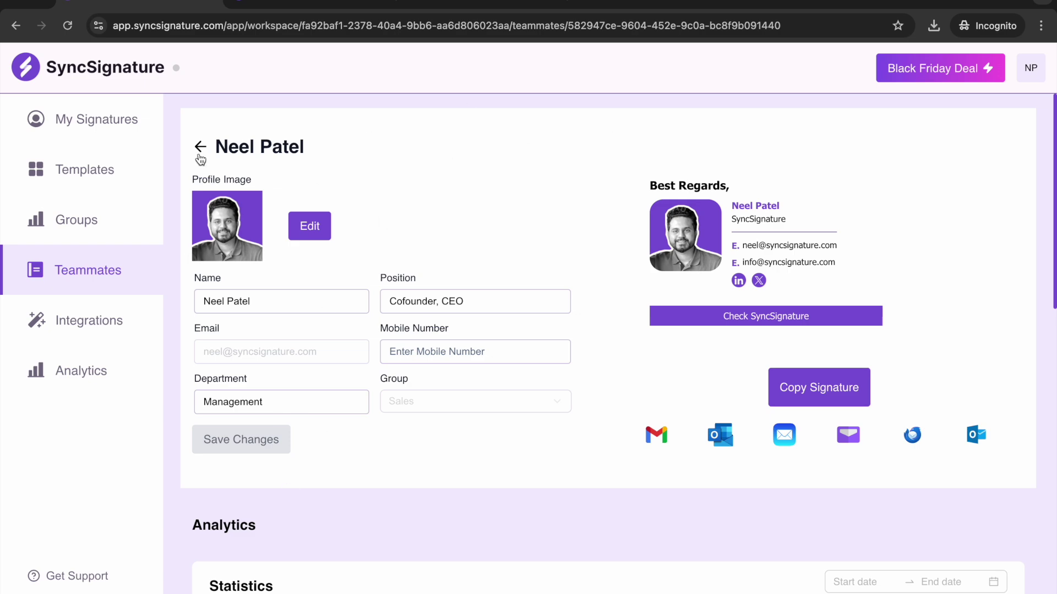
left_click(106, 320)
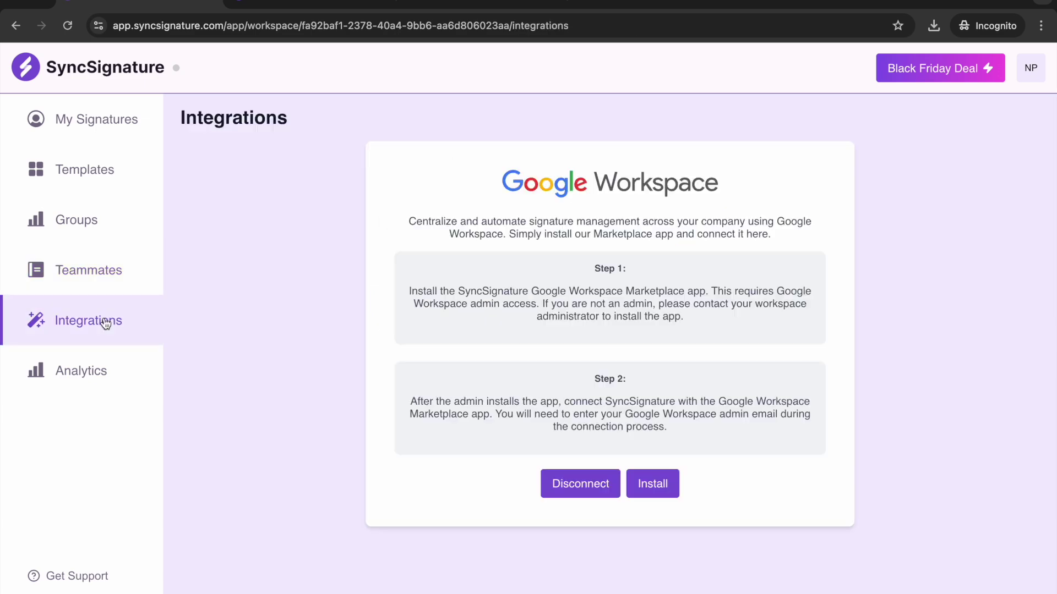
Step: Review the Teammates, Analytics and Integrations pages, then open the Sales group
left_click(101, 277)
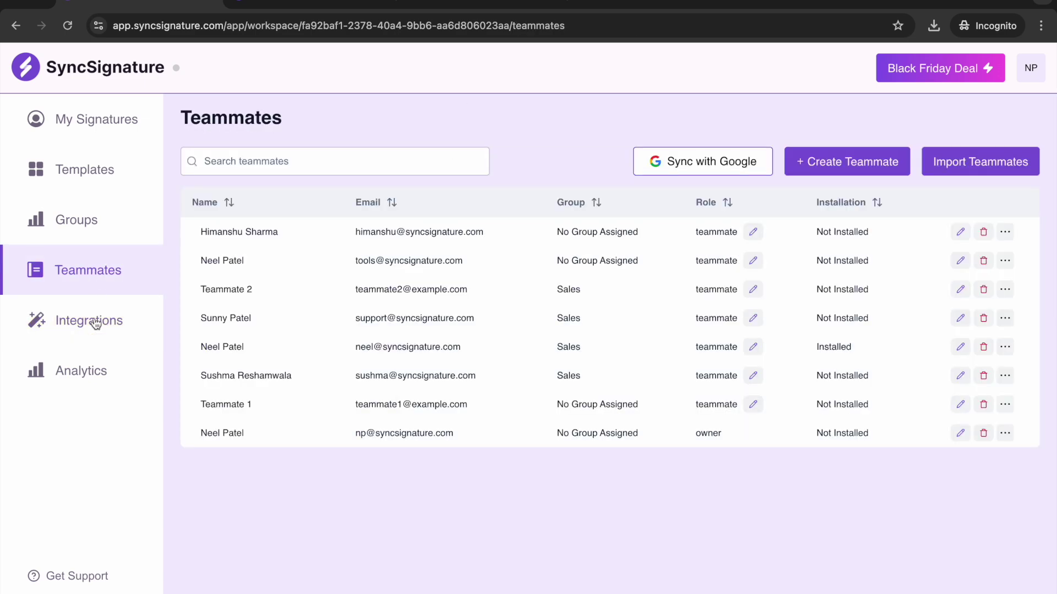
left_click(97, 377)
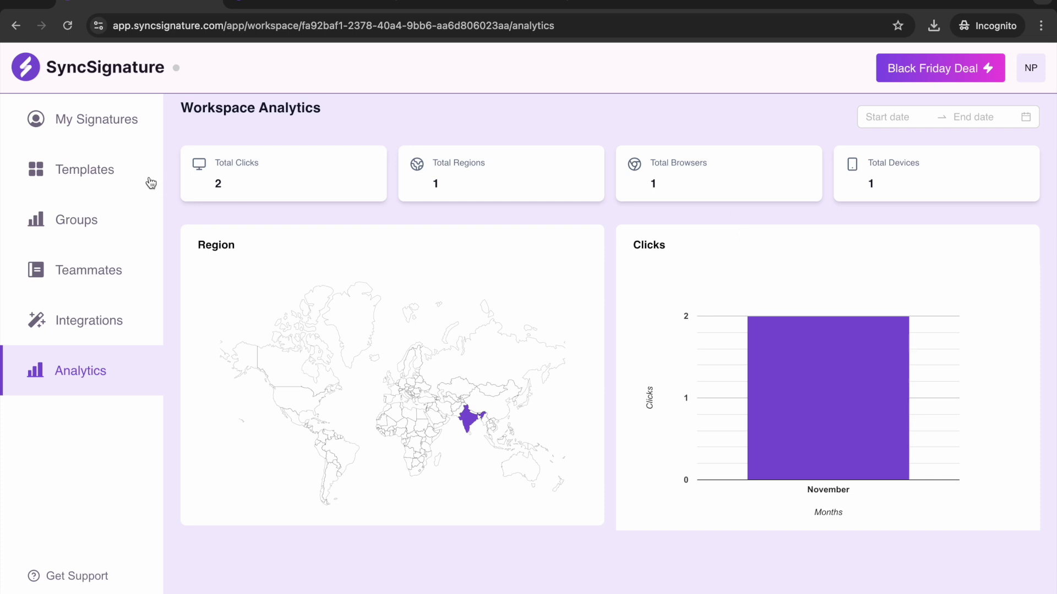
left_click(87, 317)
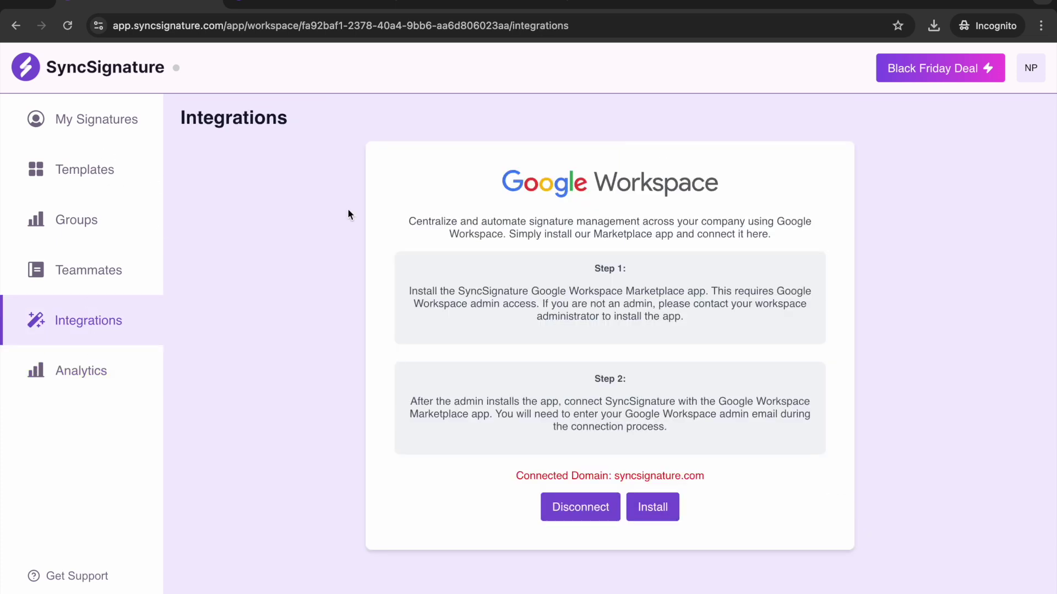
left_click(83, 282)
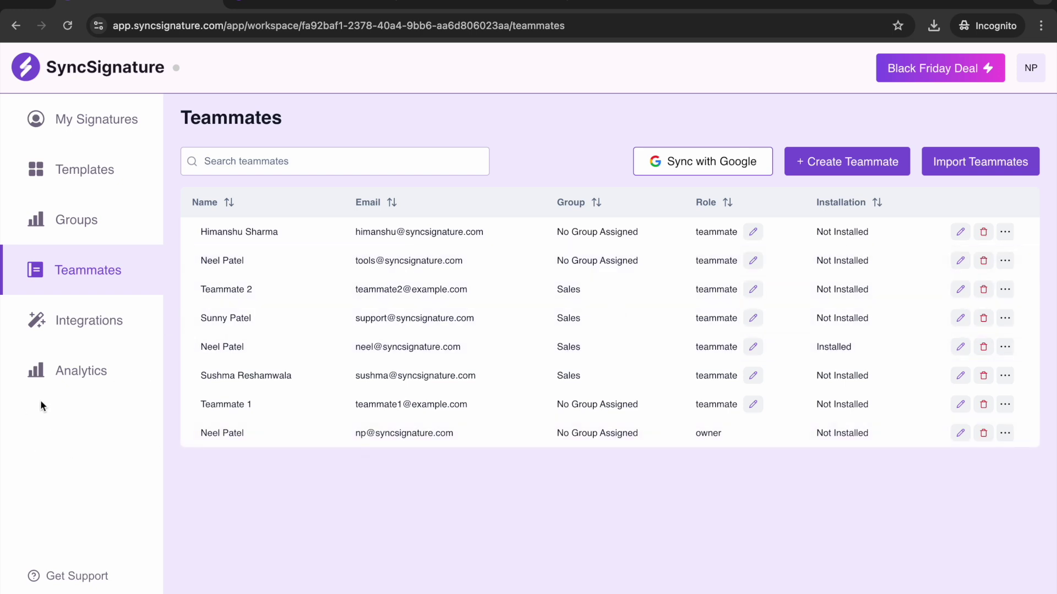
left_click(69, 376)
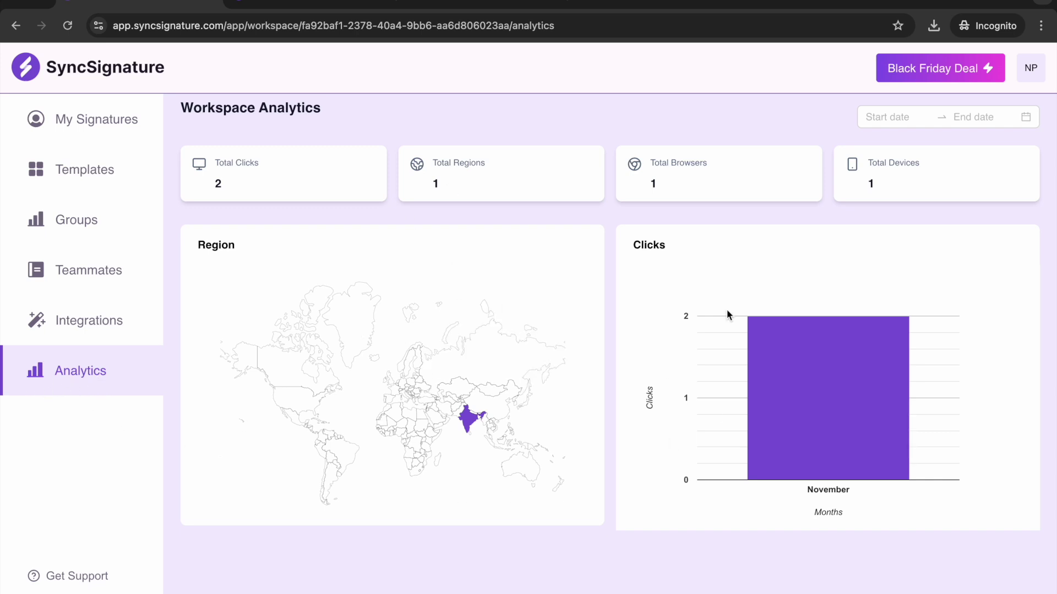
left_click(88, 268)
left_click(108, 227)
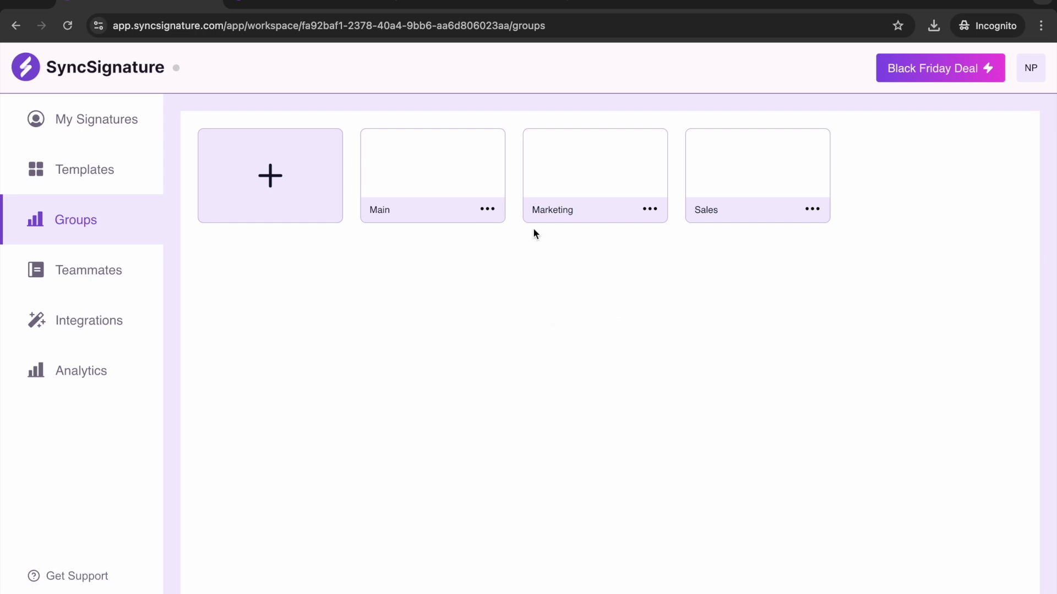
left_click(763, 187)
Step: Revisit the Sales group, then open Template 1 from the Templates list
scroll(658, 500, "down", 1)
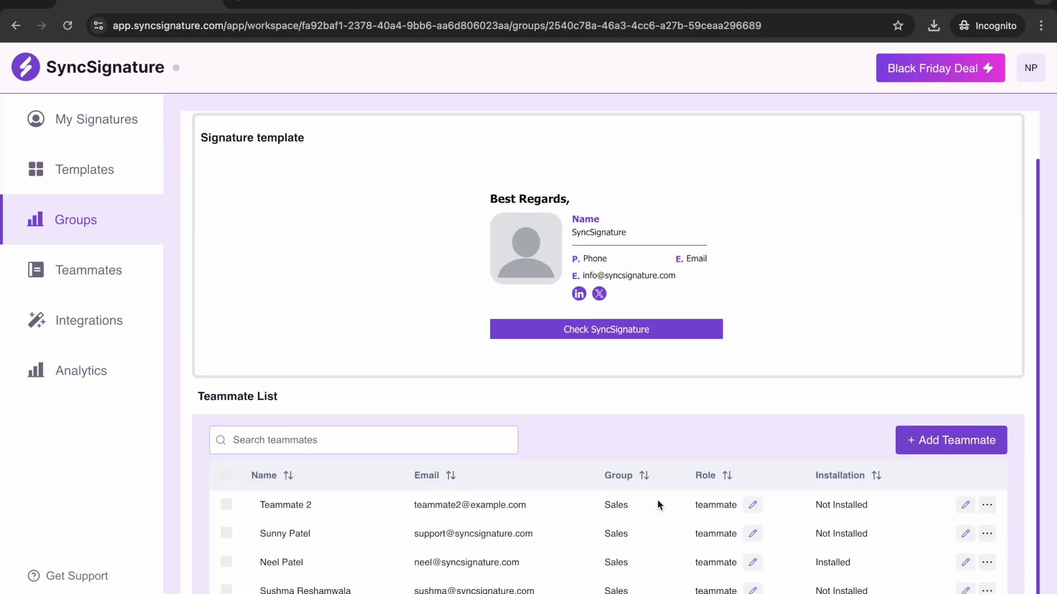
scroll(556, 236, "up", 1)
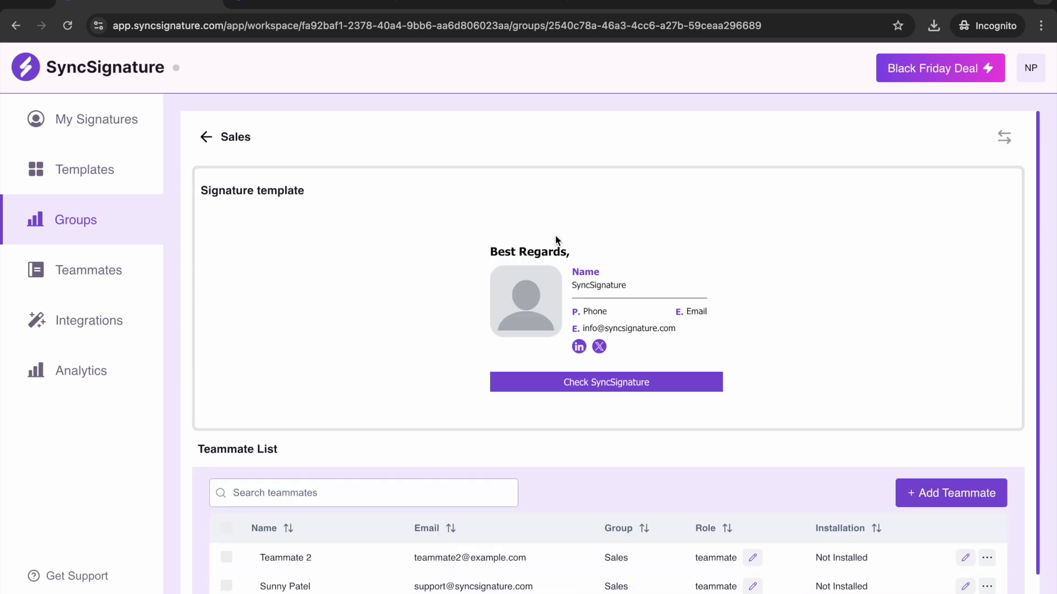
left_click(60, 275)
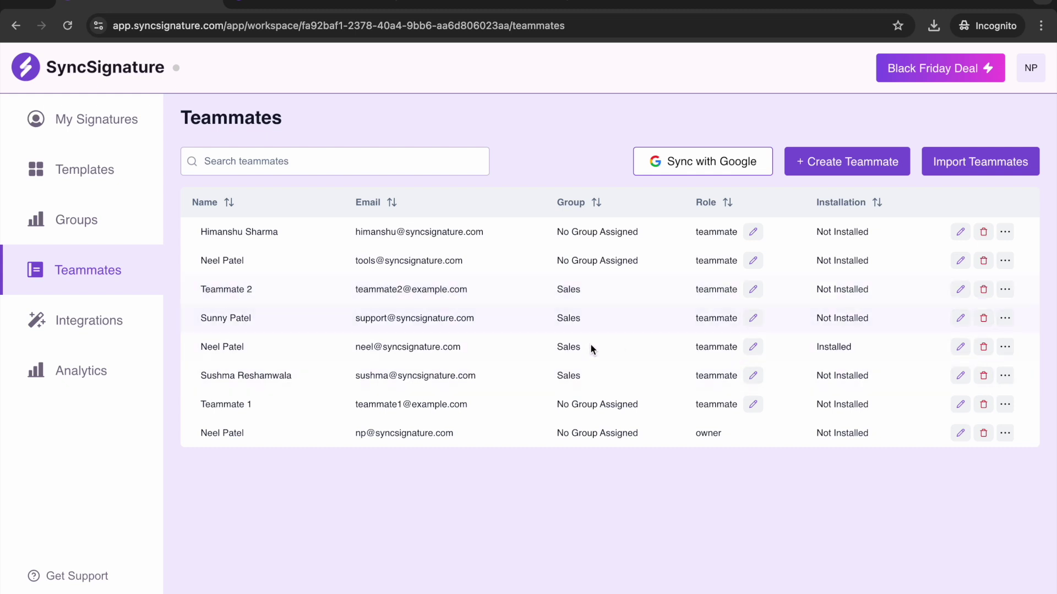
left_click(83, 220)
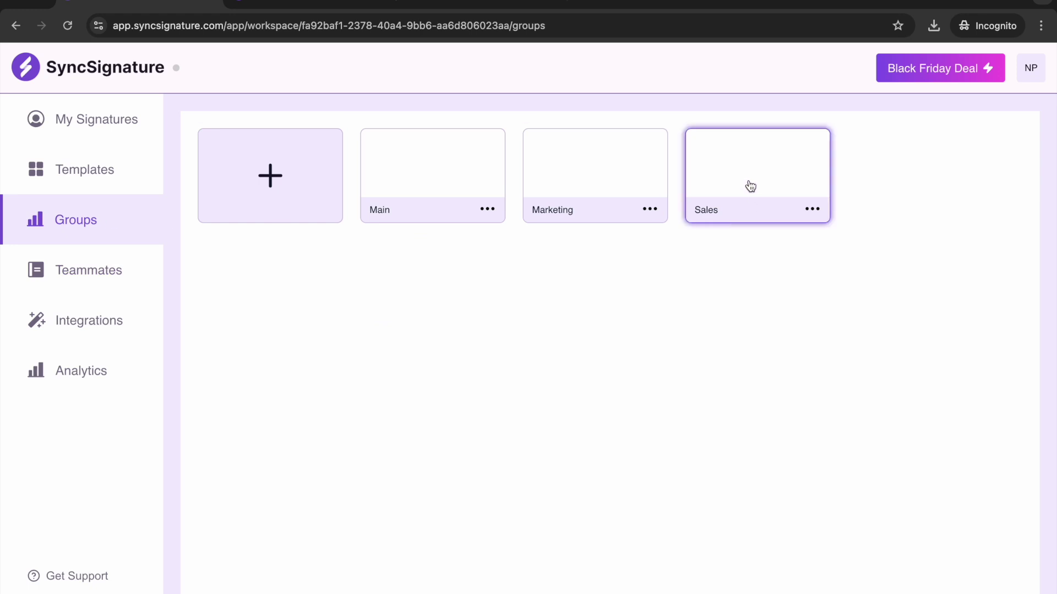
left_click(750, 185)
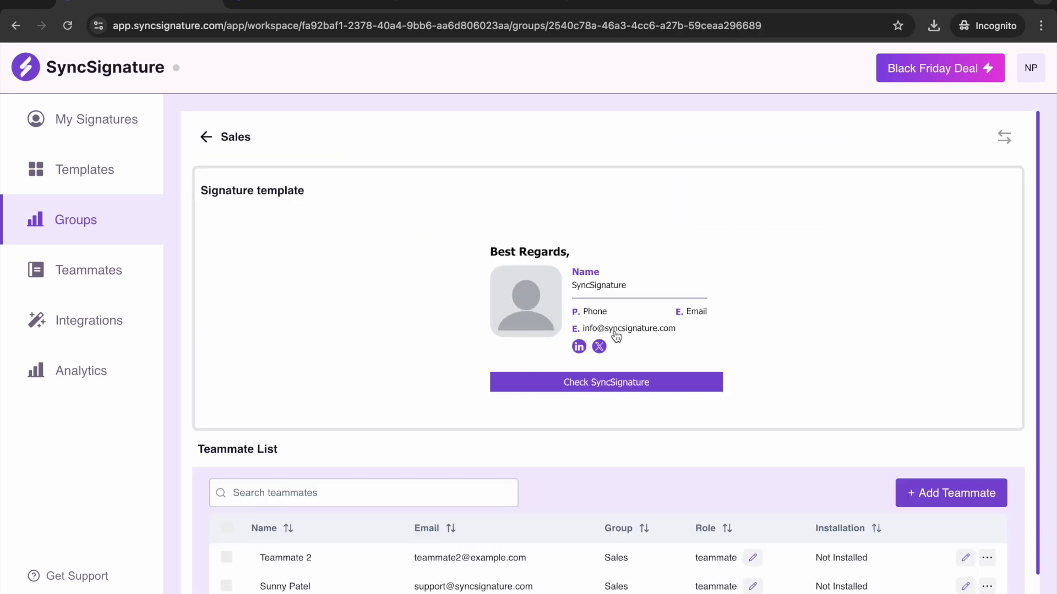
left_click(88, 172)
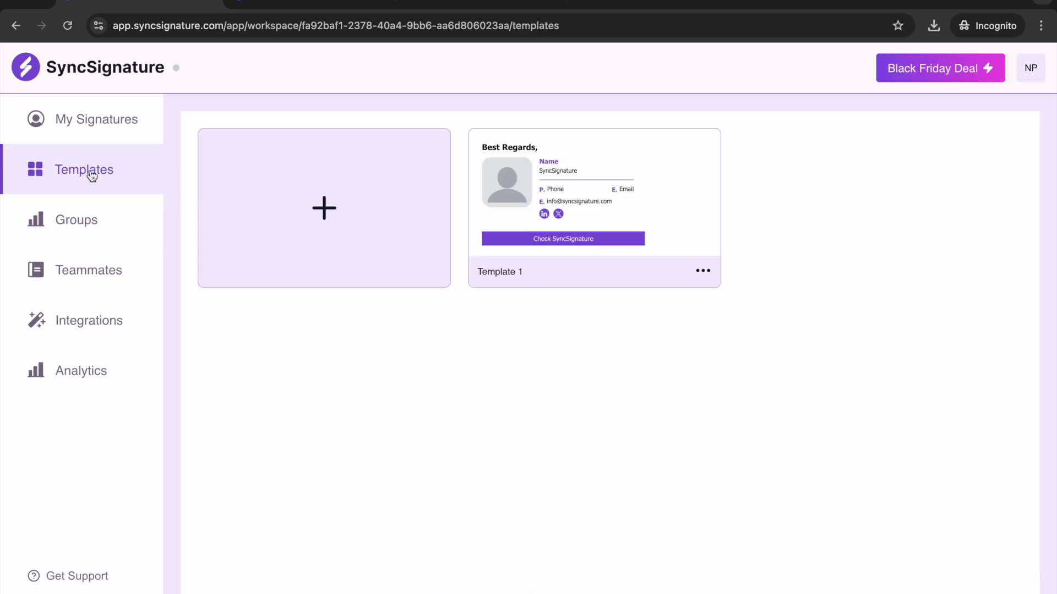
left_click(579, 202)
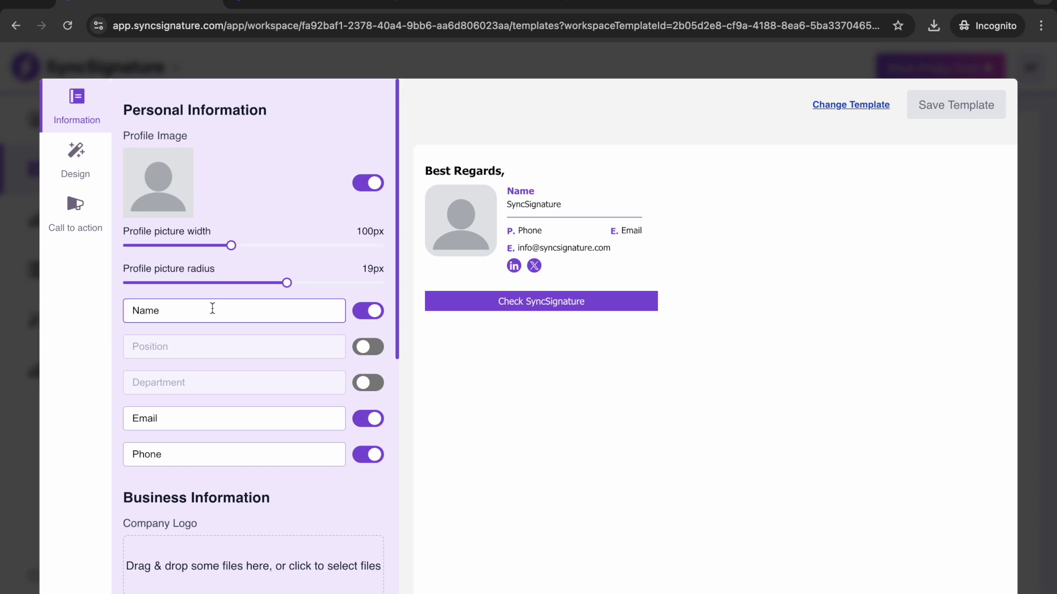
Step: Bring up Template 1's Call to action settings
scroll(235, 440, "down", 1)
scroll(235, 440, "down", 2)
scroll(235, 440, "up", 3)
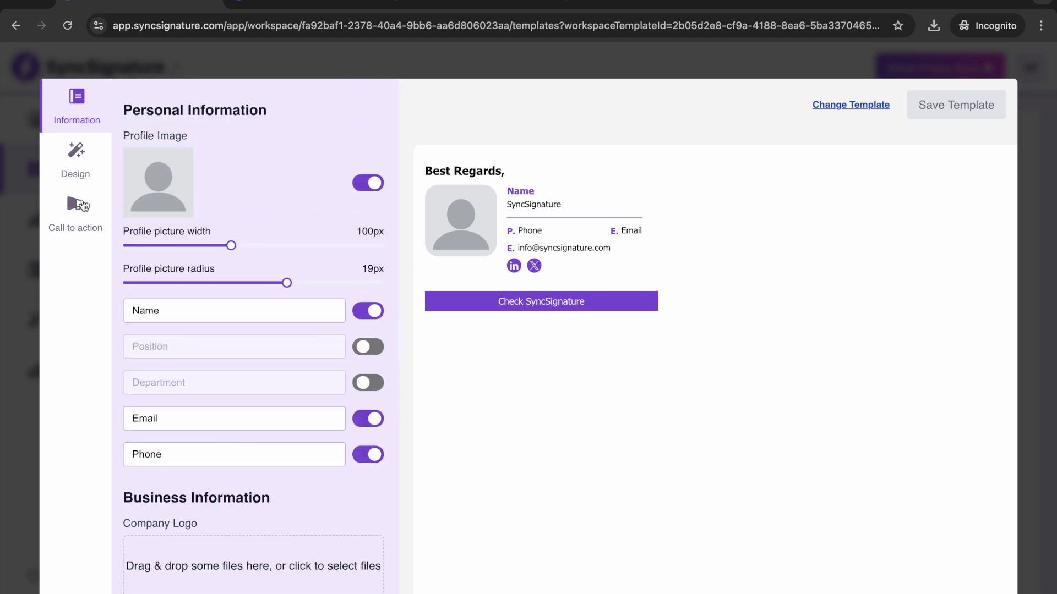
left_click(84, 179)
left_click(83, 228)
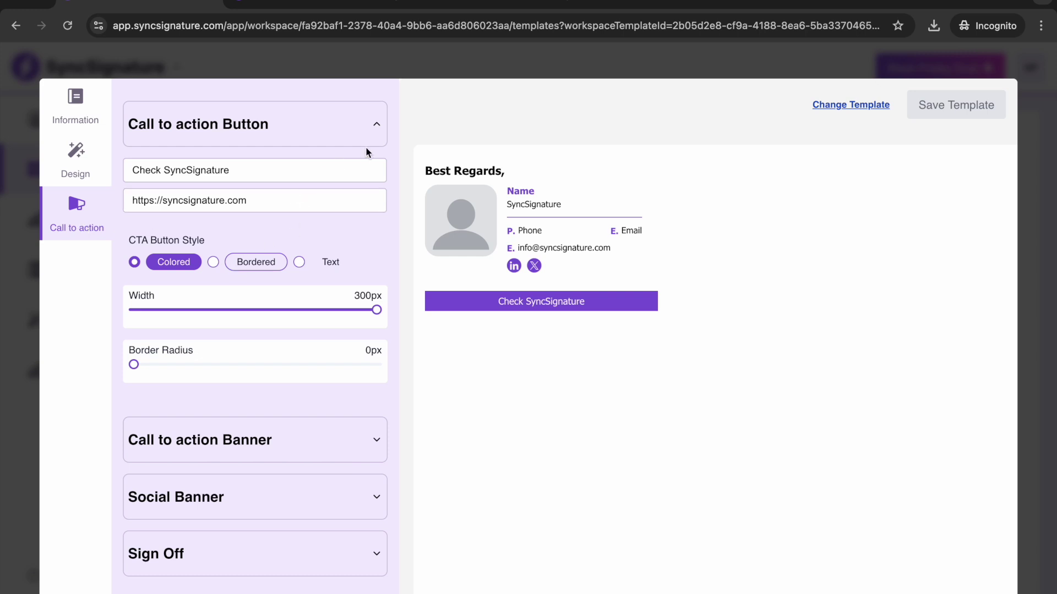
Step: Delete the CTA button text to remove the Check SyncSignature button and expand the banner gallery
left_click(283, 179)
key("ctrl+shift+Left")
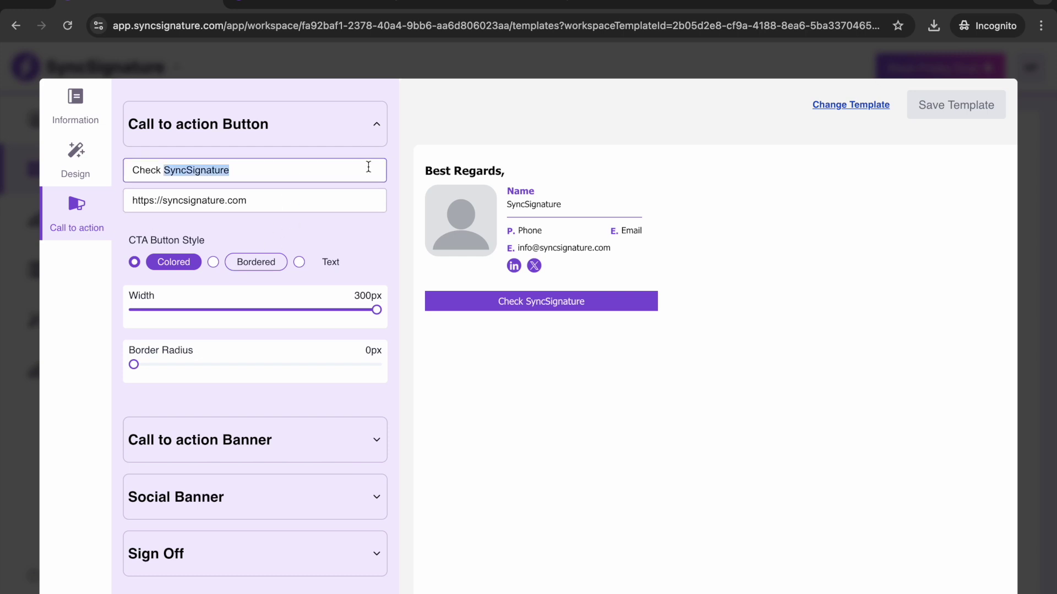
key("ctrl+shift+Left")
key("BackSpace")
triple_click(327, 200)
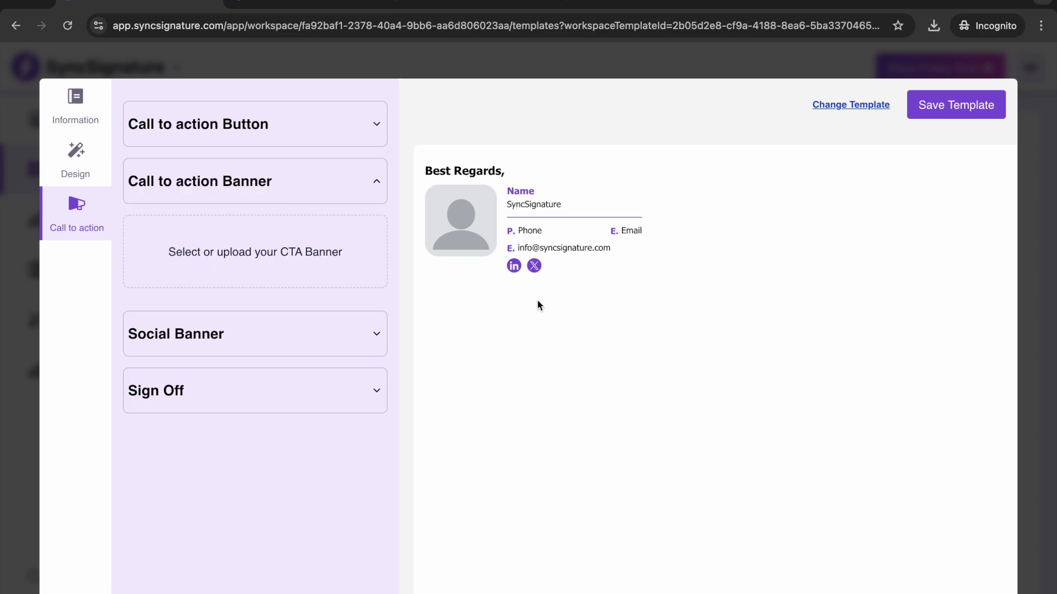
left_click(245, 252)
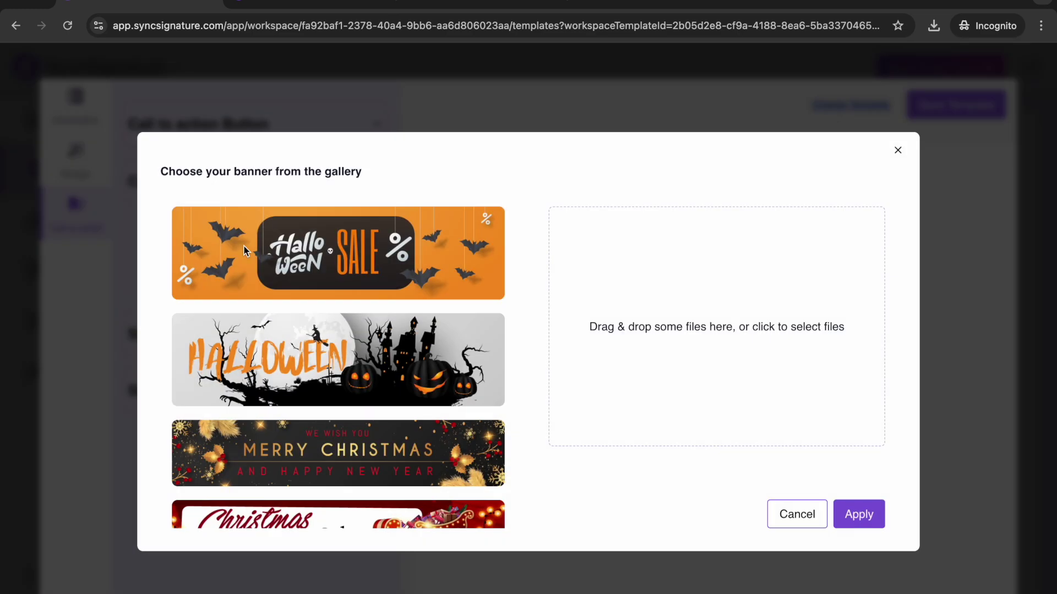
Step: Upload banner (3).png from Downloads as the CTA banner
left_click(726, 317)
scroll(617, 320, "down", 5)
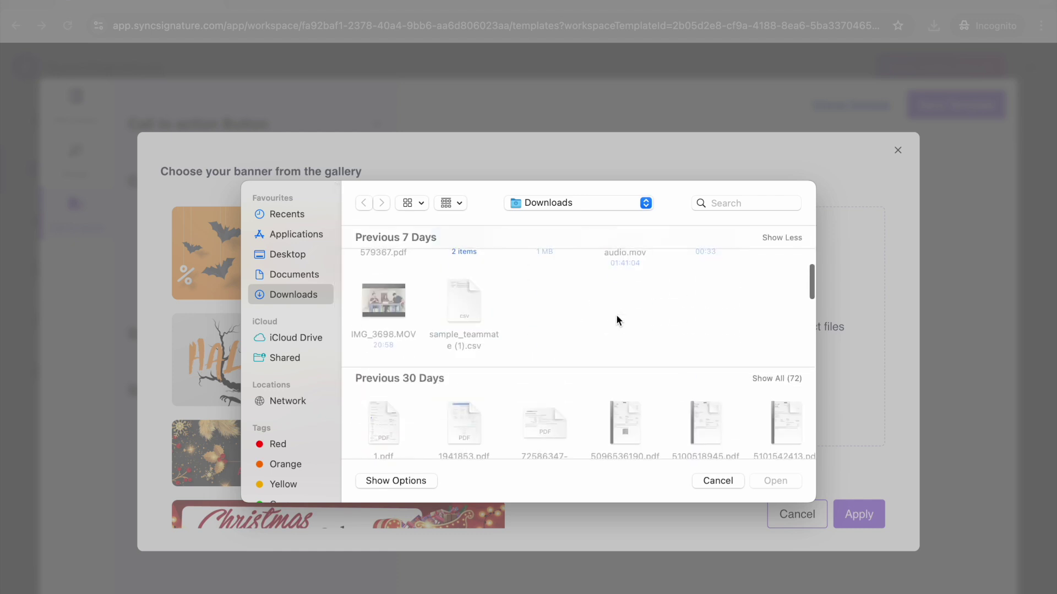
scroll(725, 417, "down", 5)
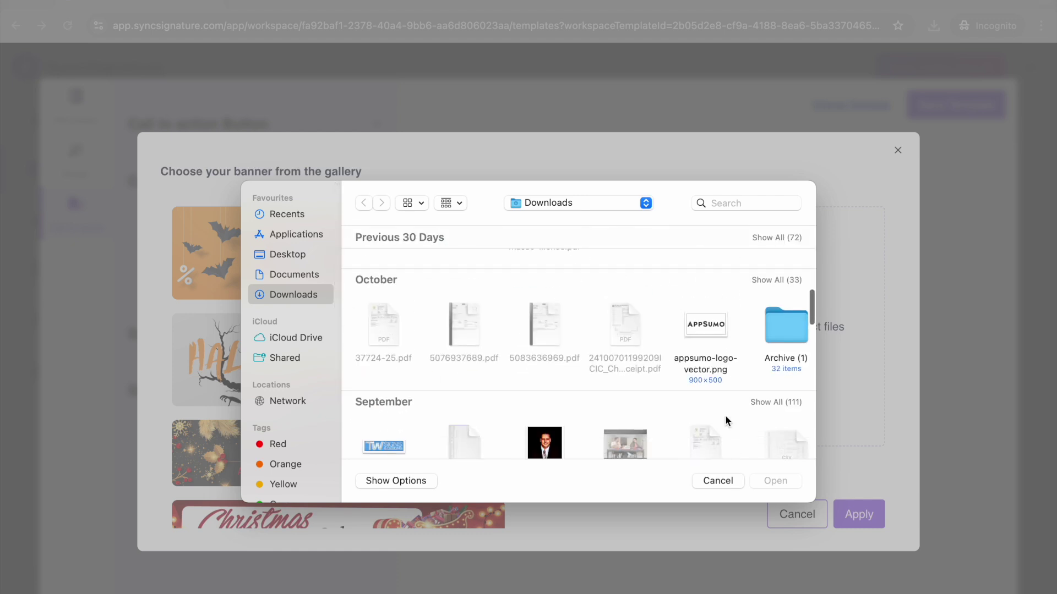
left_click(771, 277)
scroll(711, 372, "down", 4)
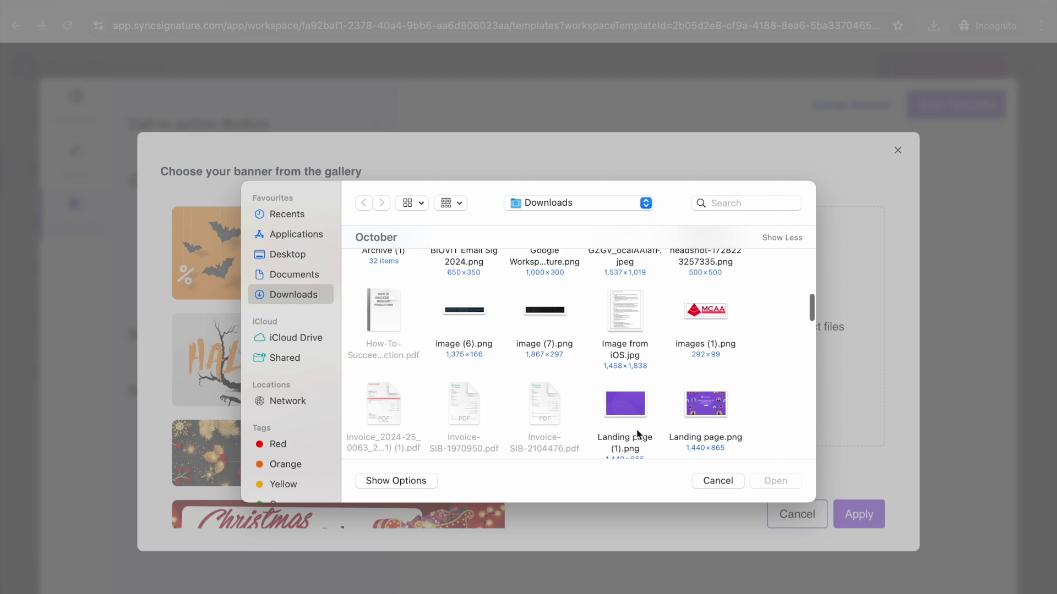
scroll(637, 432, "down", 10)
double_click(545, 410)
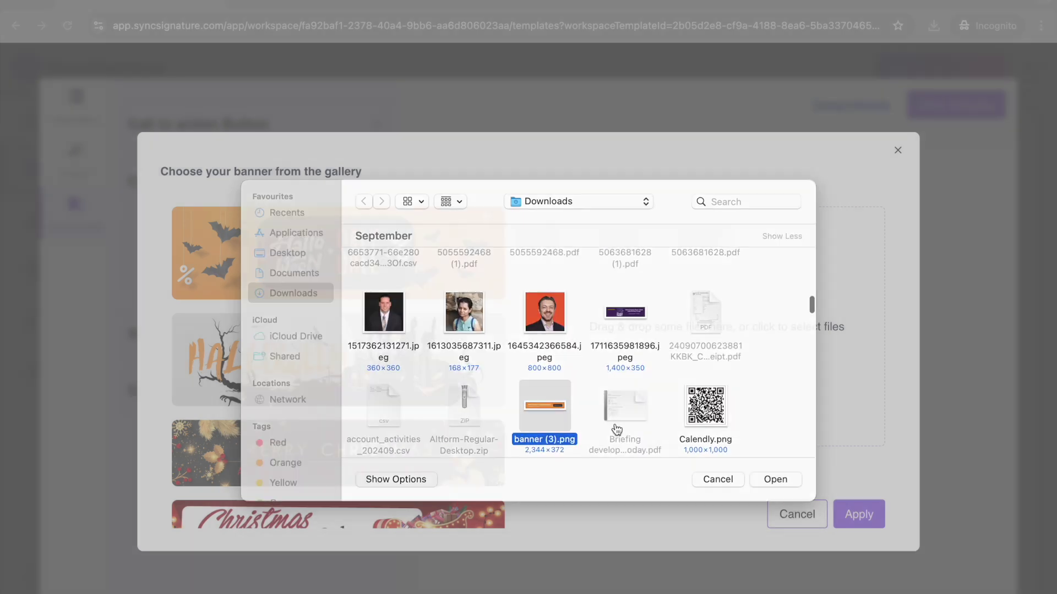
Step: Keep the full orange banner in the crop dialog and apply it to the signature
left_click_drag(407, 302, 378, 320)
left_click_drag(419, 351, 333, 371)
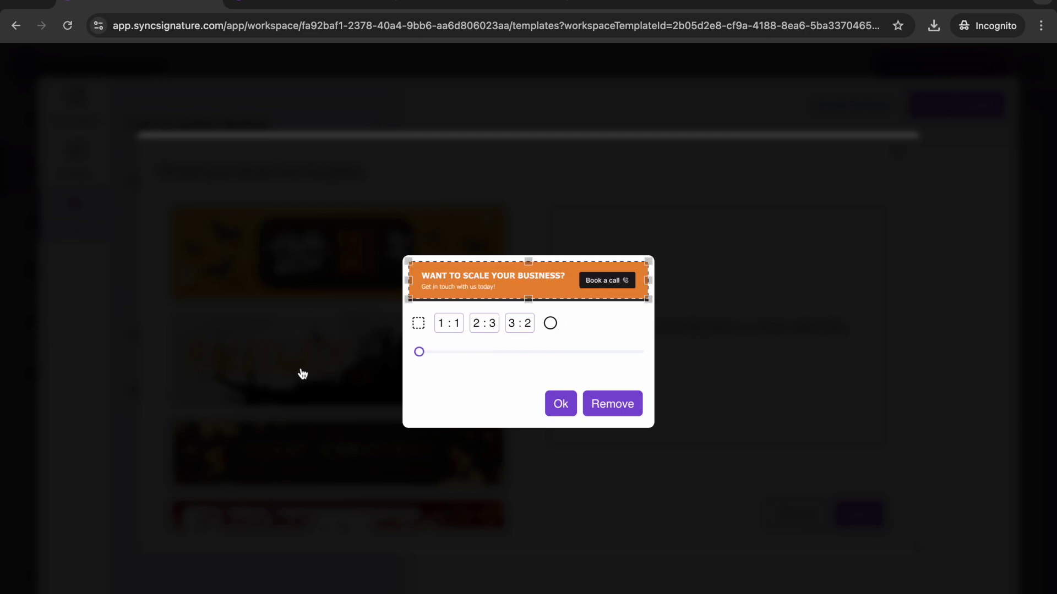
left_click(559, 408)
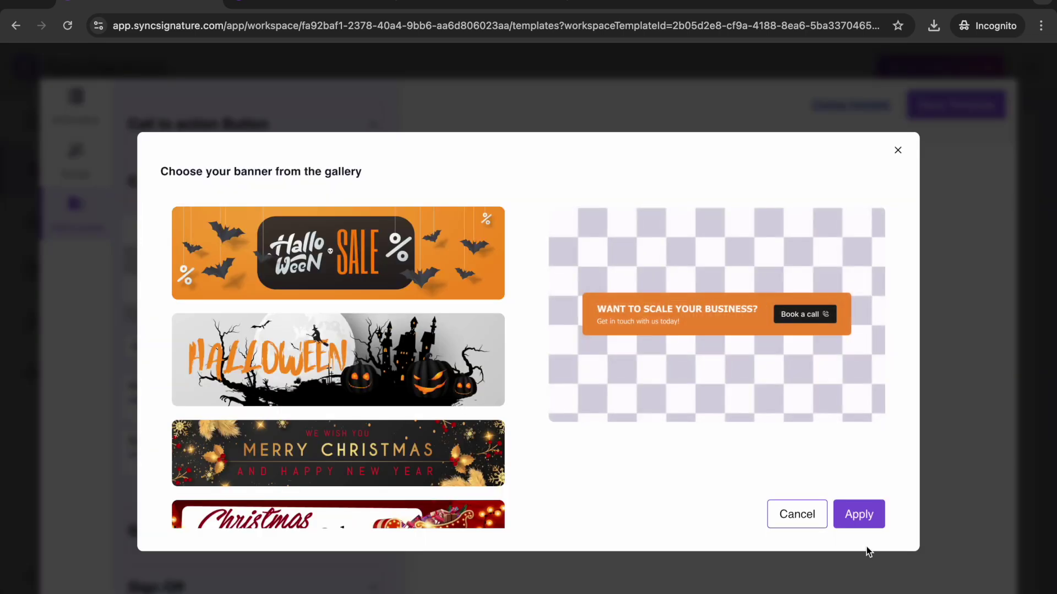
mouse_move(692, 330)
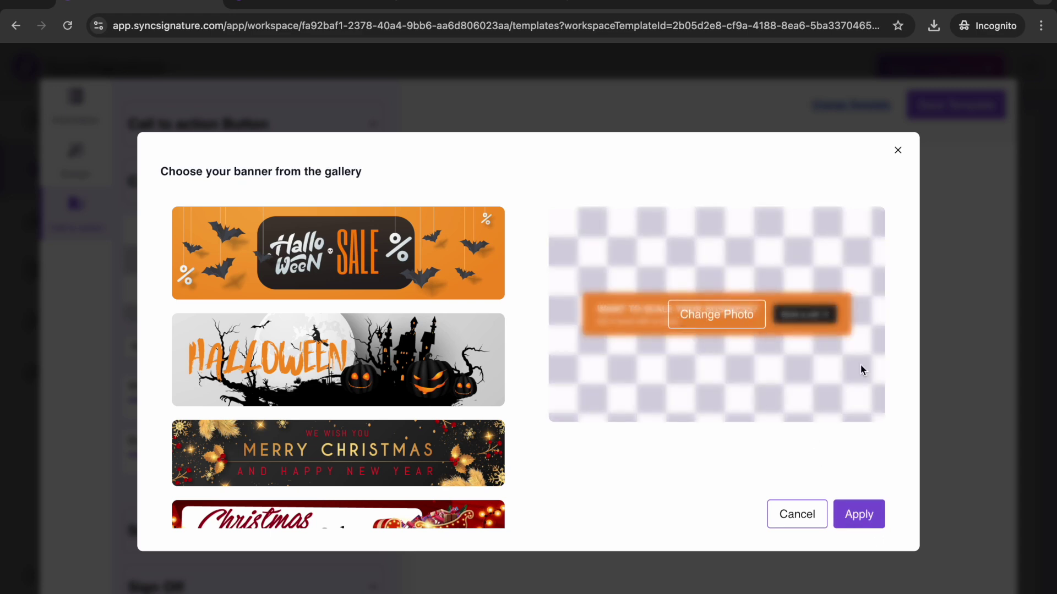
left_click(871, 520)
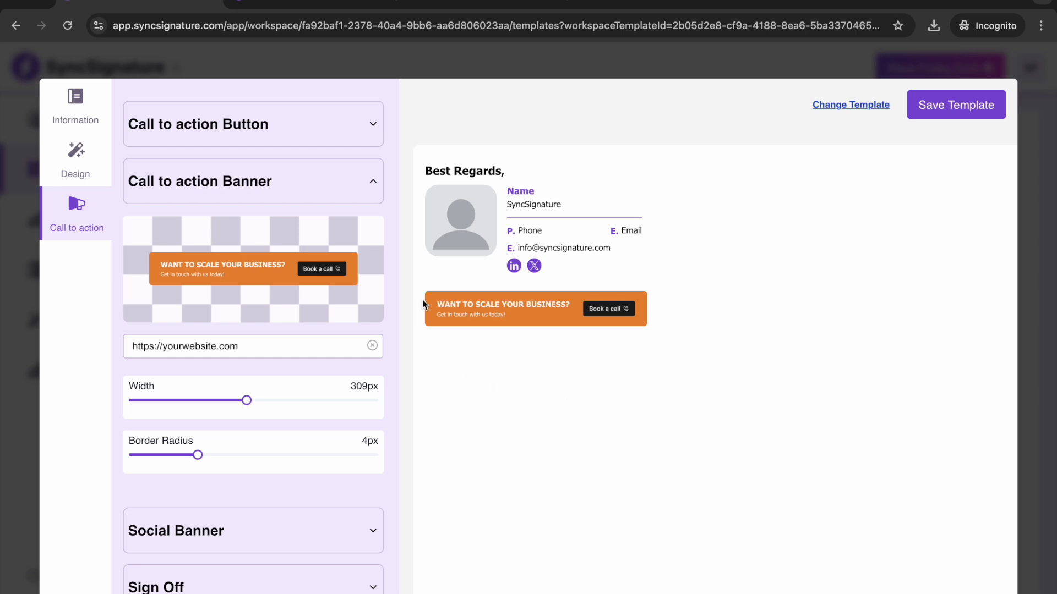
Step: Set the banner width to 313px
left_click_drag(247, 404, 250, 448)
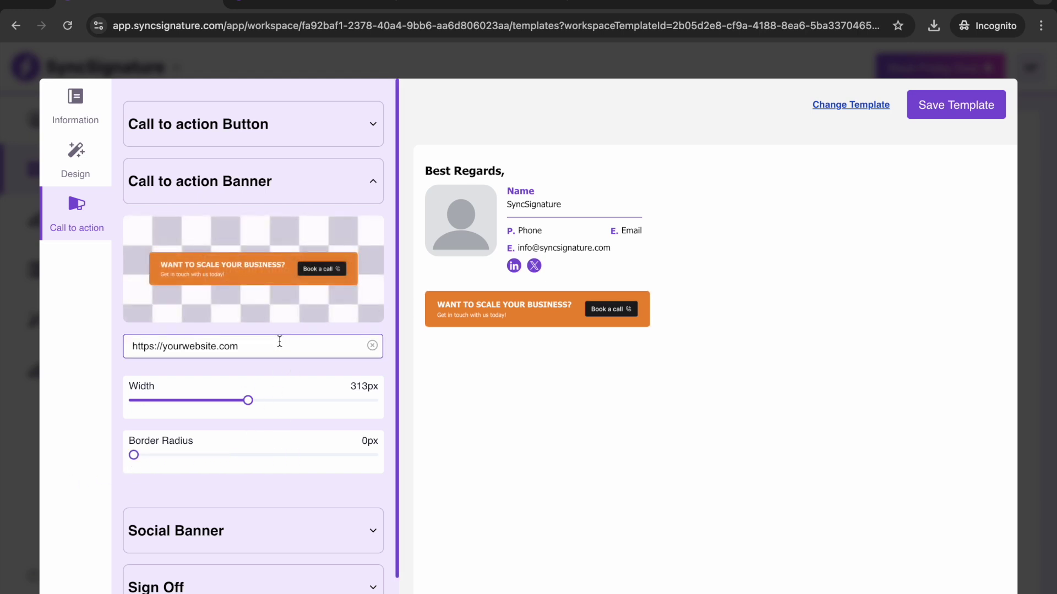
left_click(338, 198)
left_click(339, 197)
left_click(242, 348)
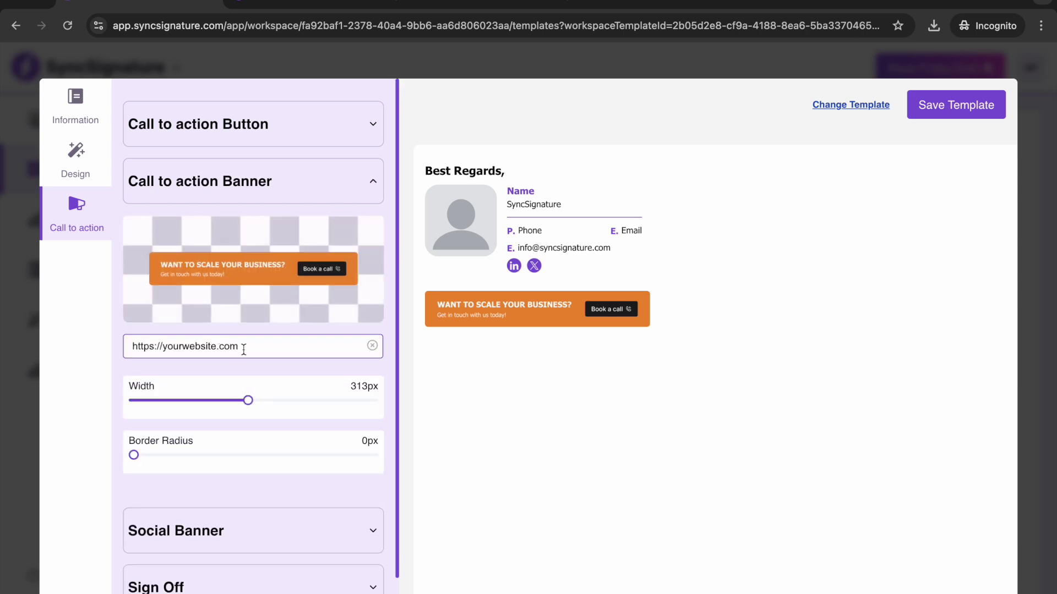
double_click(213, 345)
type("syncsignature")
left_click(954, 111)
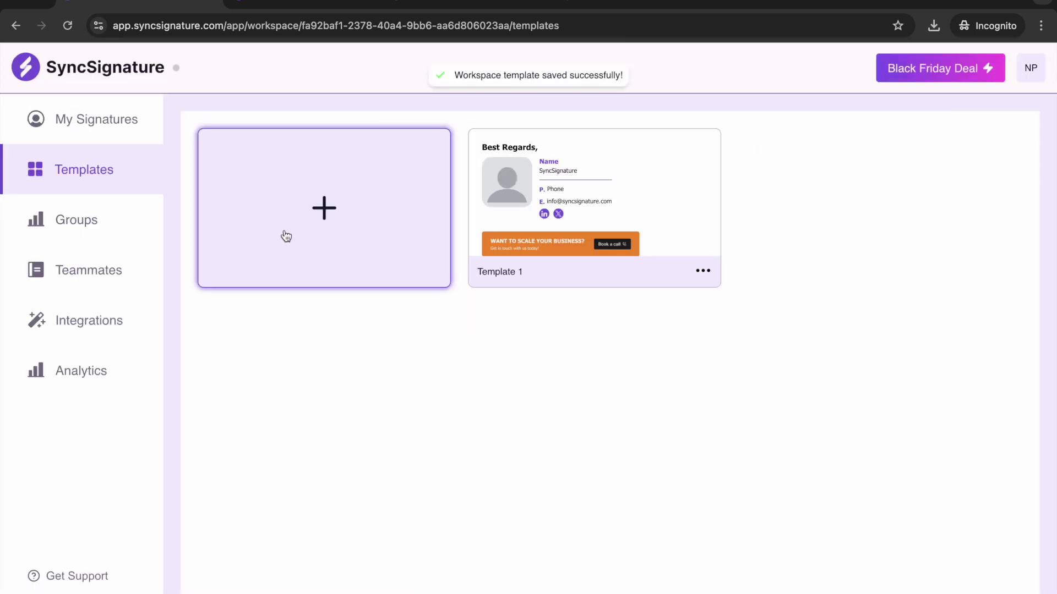
left_click(90, 223)
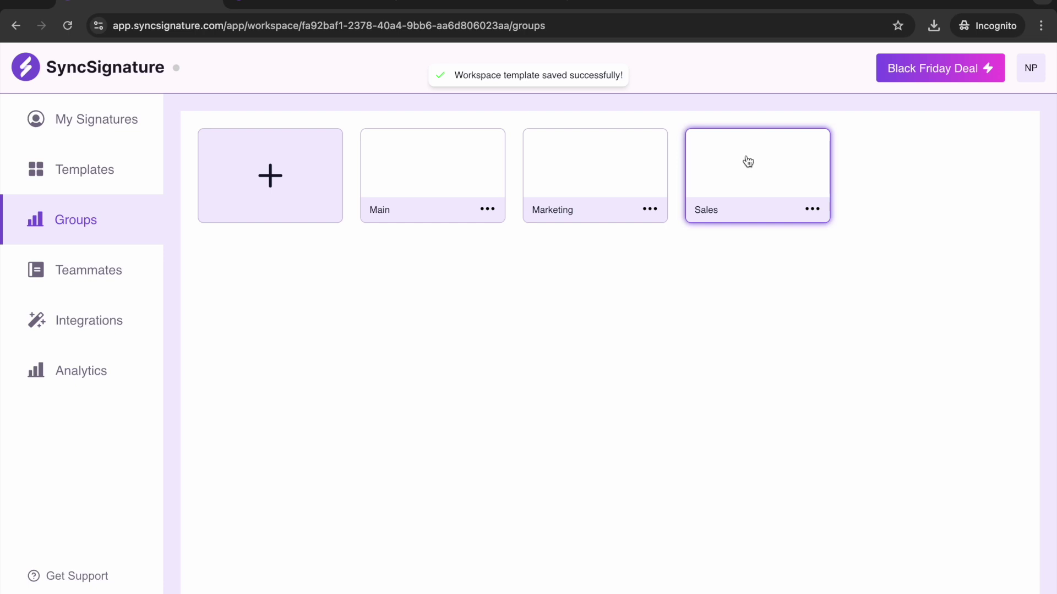
Step: Open the Sales group and review a teammate's signature details before returning to the group page
left_click(747, 160)
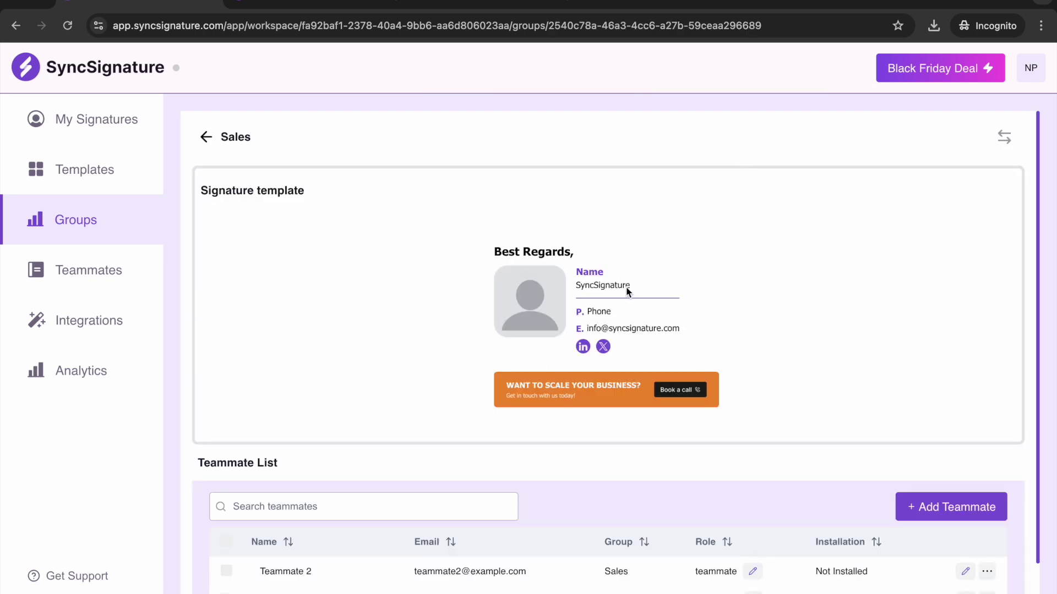
scroll(629, 349, "down", 2)
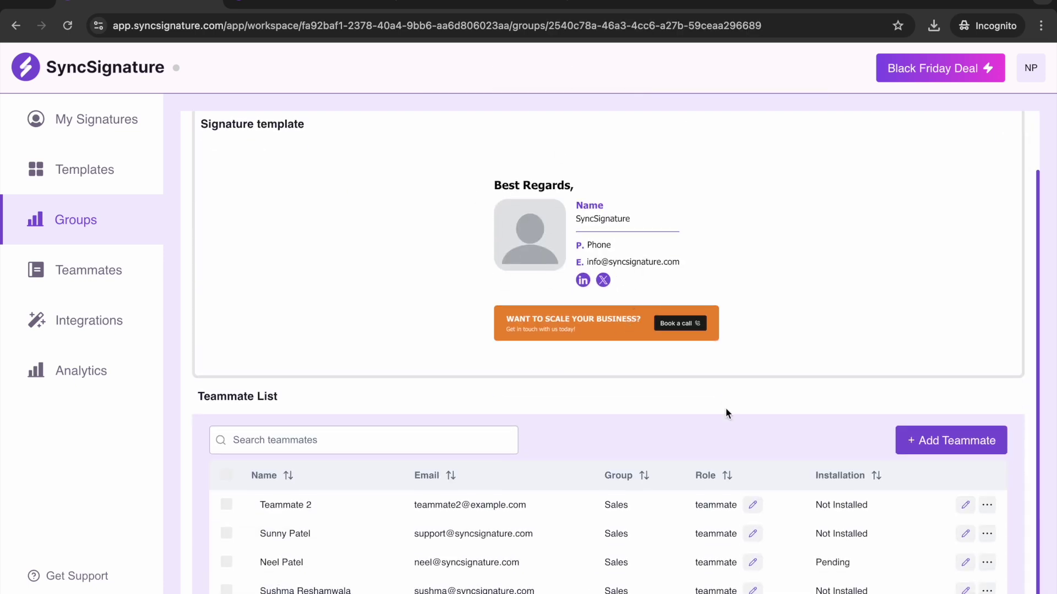
left_click(966, 535)
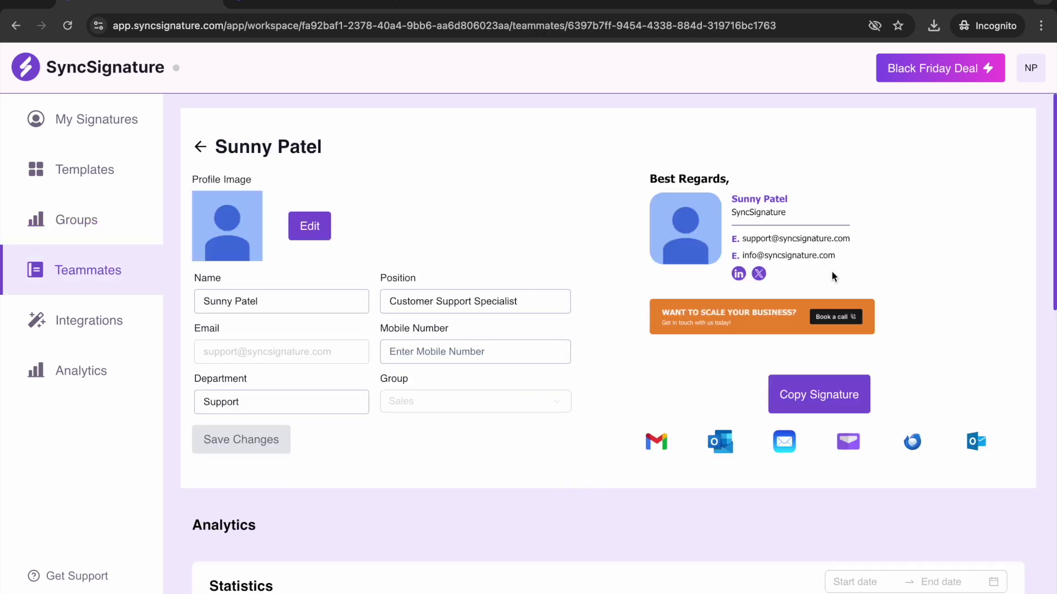
left_click(199, 146)
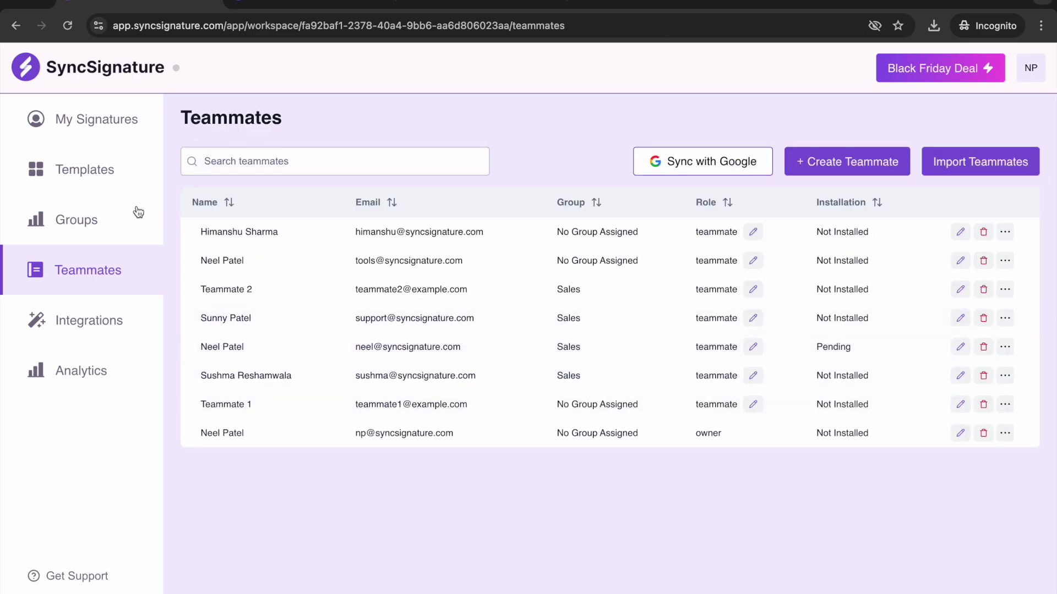
left_click(88, 220)
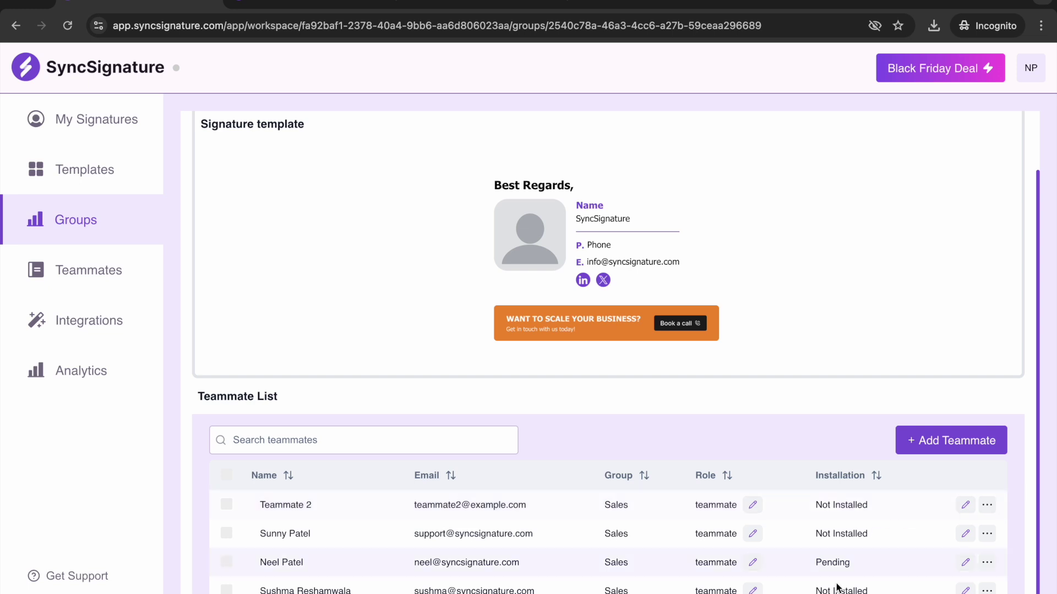
Step: Select the Sales teammate with Pending installation and install the orange-banner signature for them
double_click(827, 562)
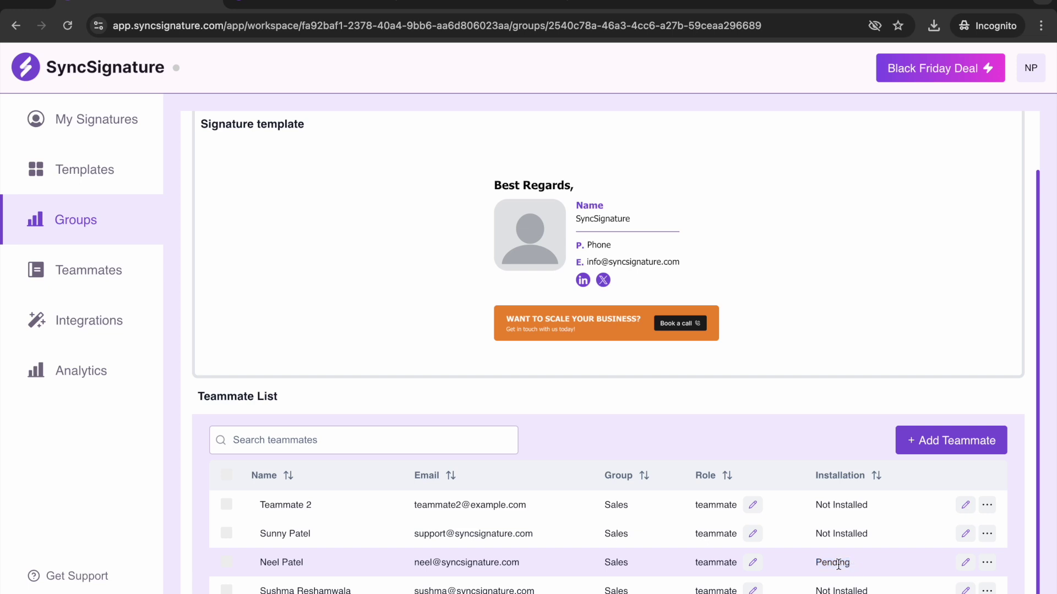
left_click(222, 560)
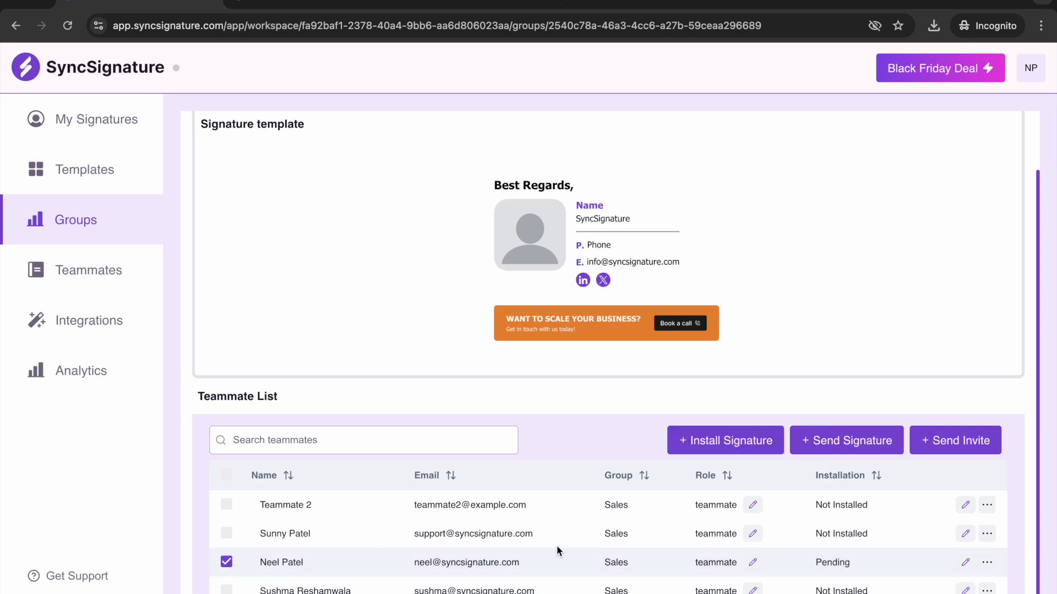
triple_click(494, 562)
left_click(497, 562)
left_click(226, 561)
left_click(226, 561)
left_click(744, 441)
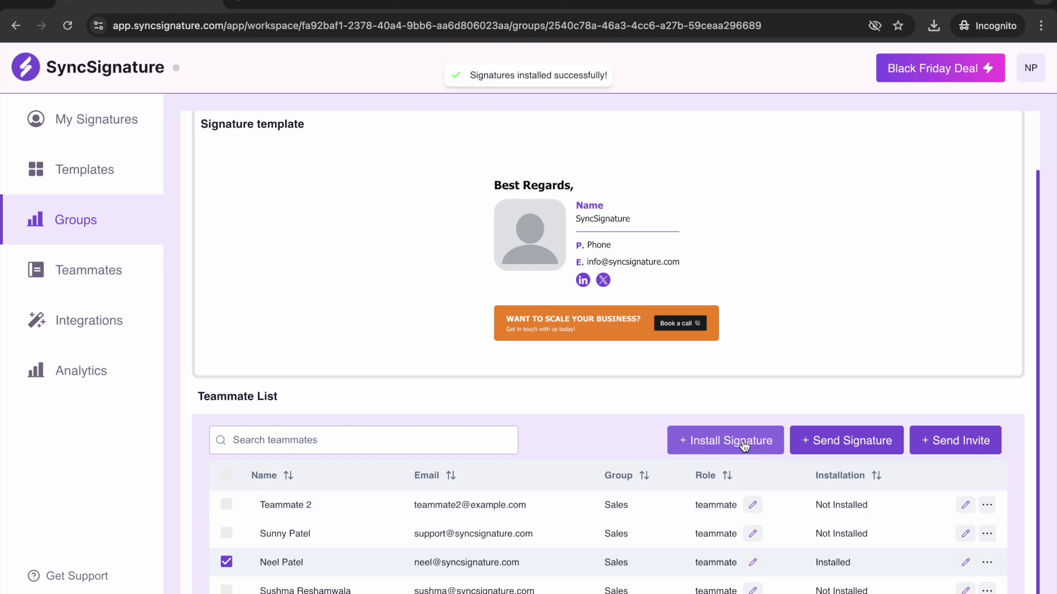
Step: Reload the Gmail new-message window to pick up the updated orange-banner signature
left_click(490, 12)
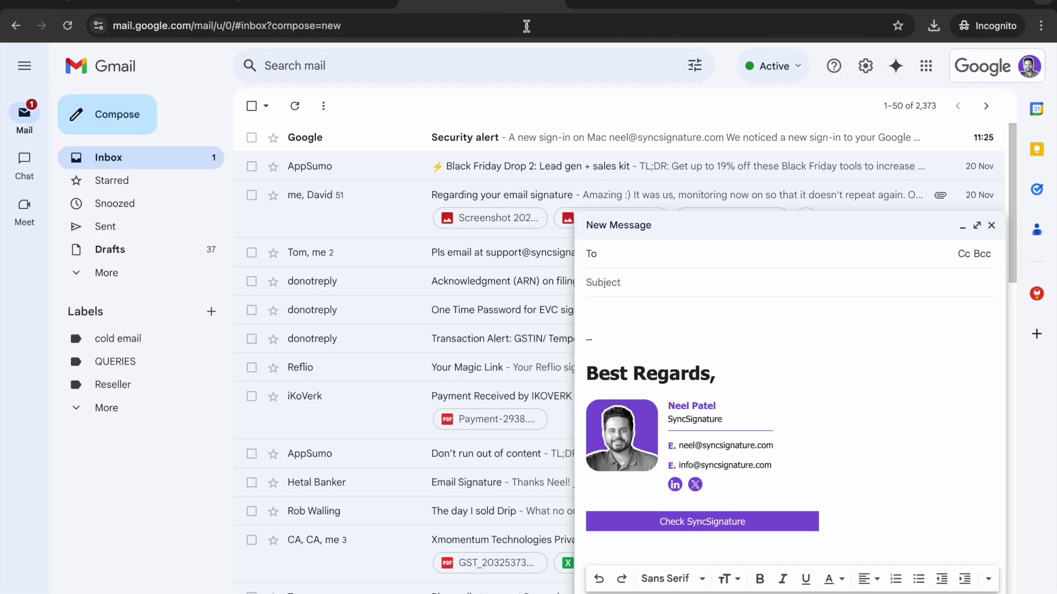
key("super+r")
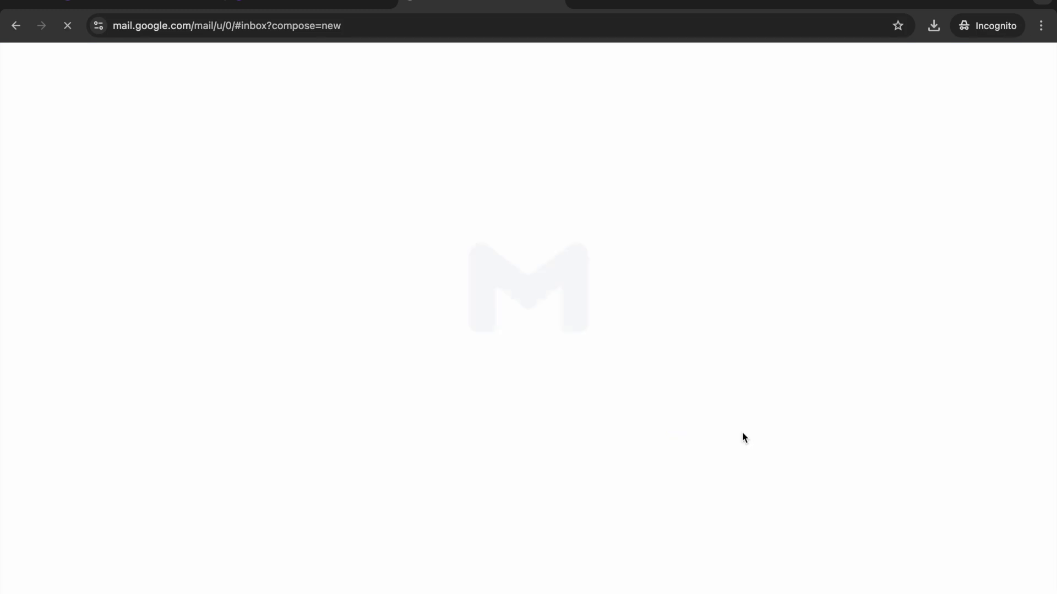